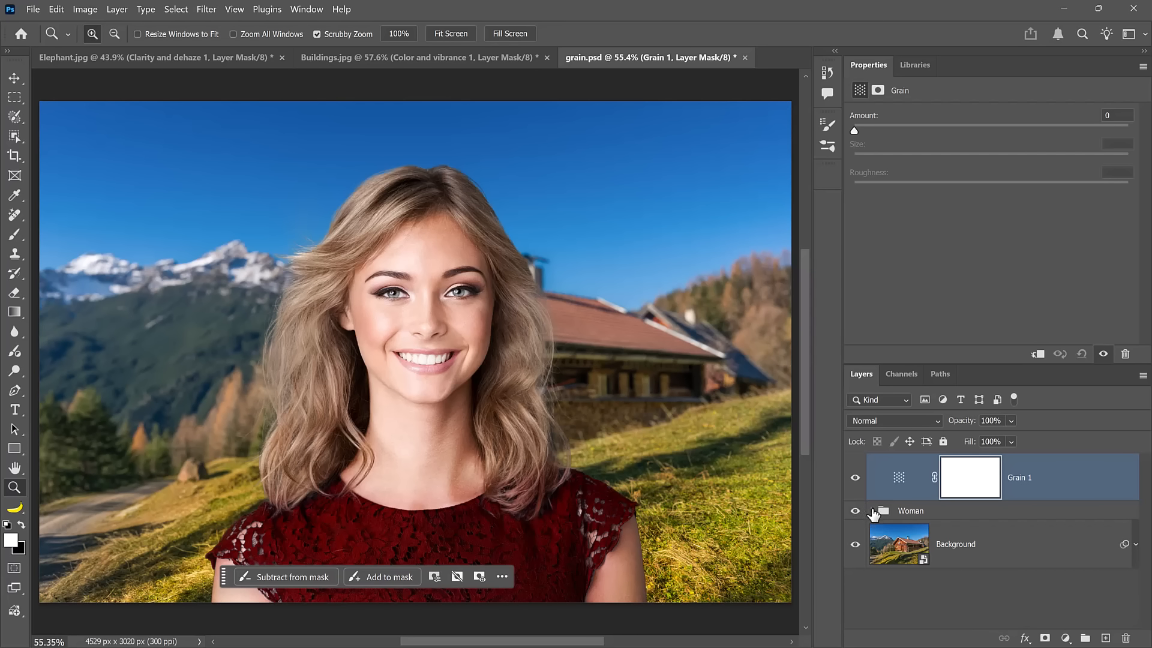
Review the layers inside the Woman group and collapse the group again.
left_click(871, 511)
scroll(899, 540, "down", 3)
scroll(906, 546, "up", 3)
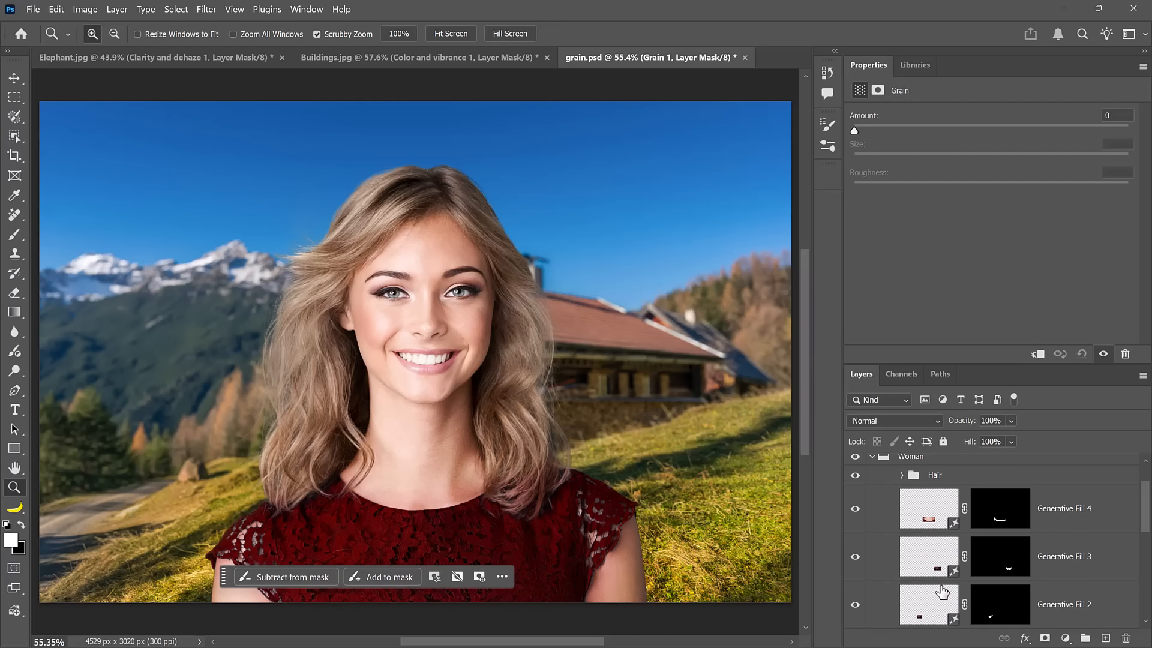
left_click(871, 511)
Add grain to the whole composite by raising the Amount of the Grain 1 adjustment layer.
left_click(898, 477)
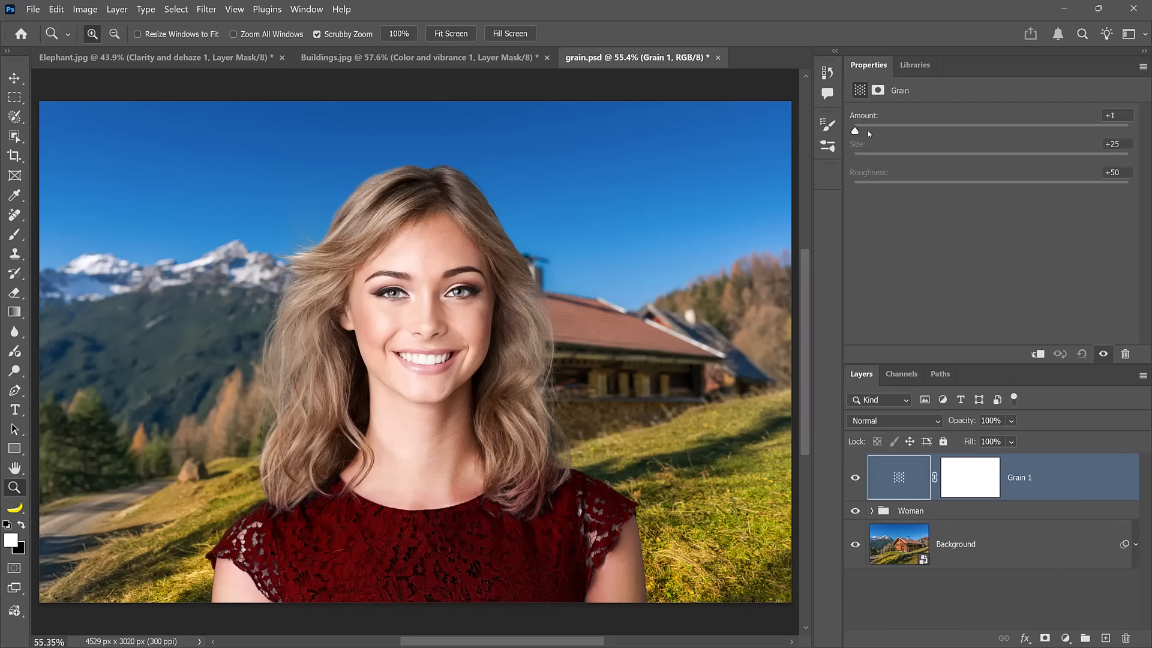
left_click_drag(867, 130, 897, 133)
left_click_drag(588, 296, 589, 298)
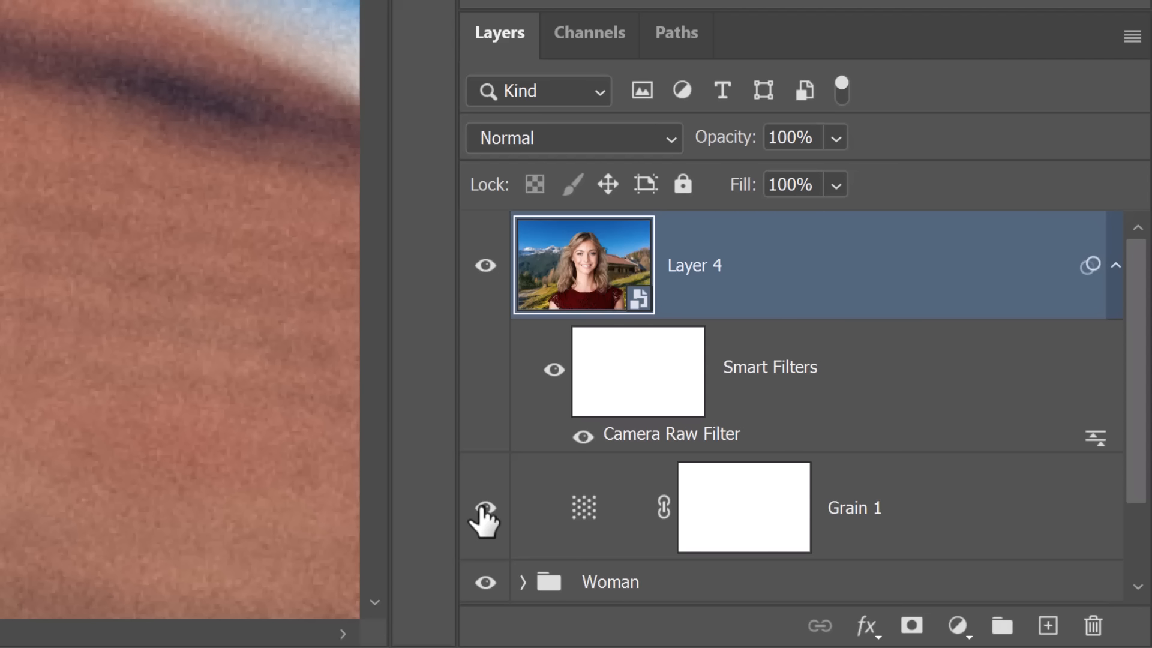
Compare the Camera Raw grain on Layer 4 with the Grain 1 adjustment by toggling Layer 4's visibility at 400% zoom.
left_click(486, 265)
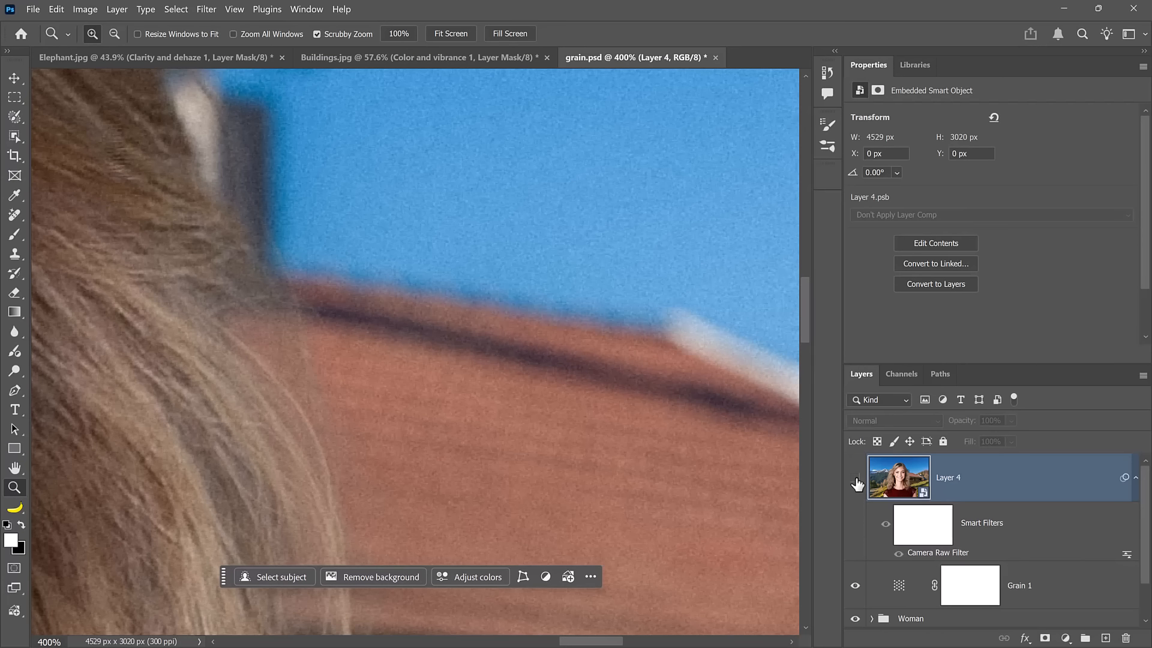
left_click(856, 481)
left_click(856, 481)
left_click(857, 481)
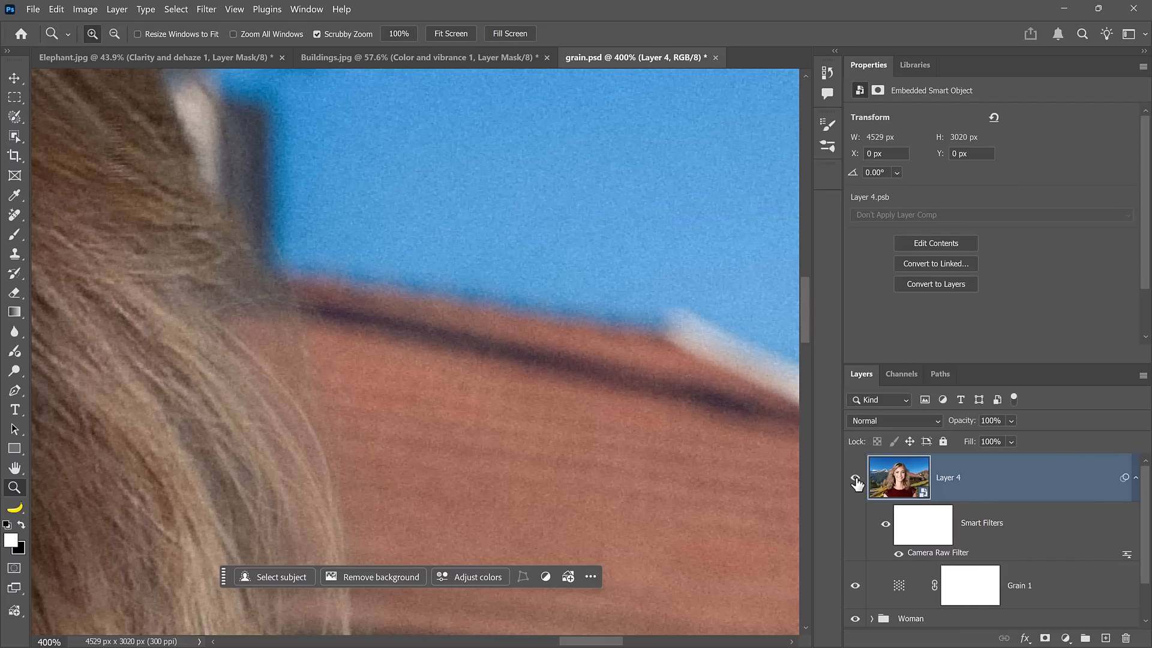
left_click(856, 481)
Compare the two grain versions at 100% zoom by toggling the visibility of Layer 4.
right_click(585, 366)
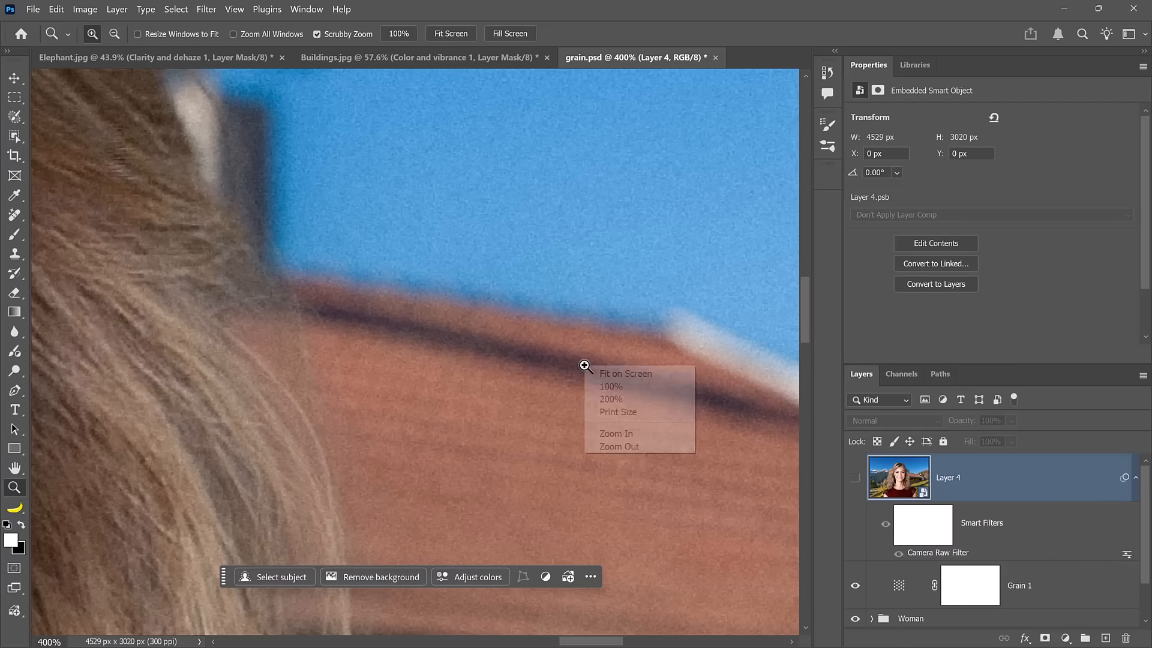
left_click(607, 388)
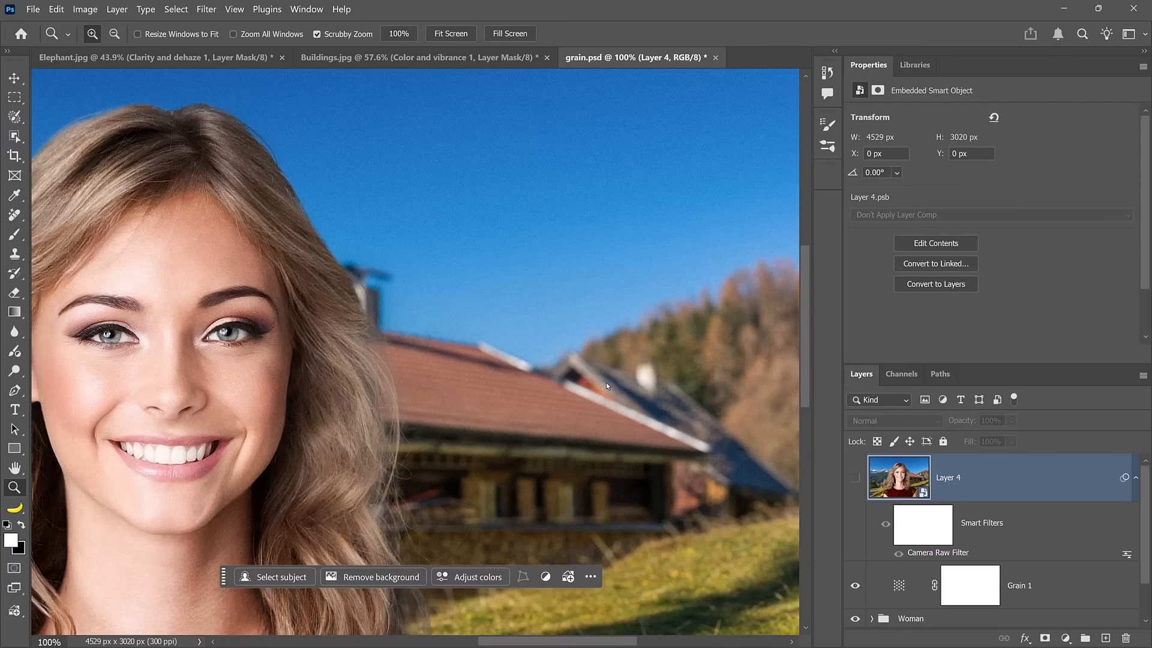
left_click(856, 481)
left_click(856, 481)
left_click(856, 482)
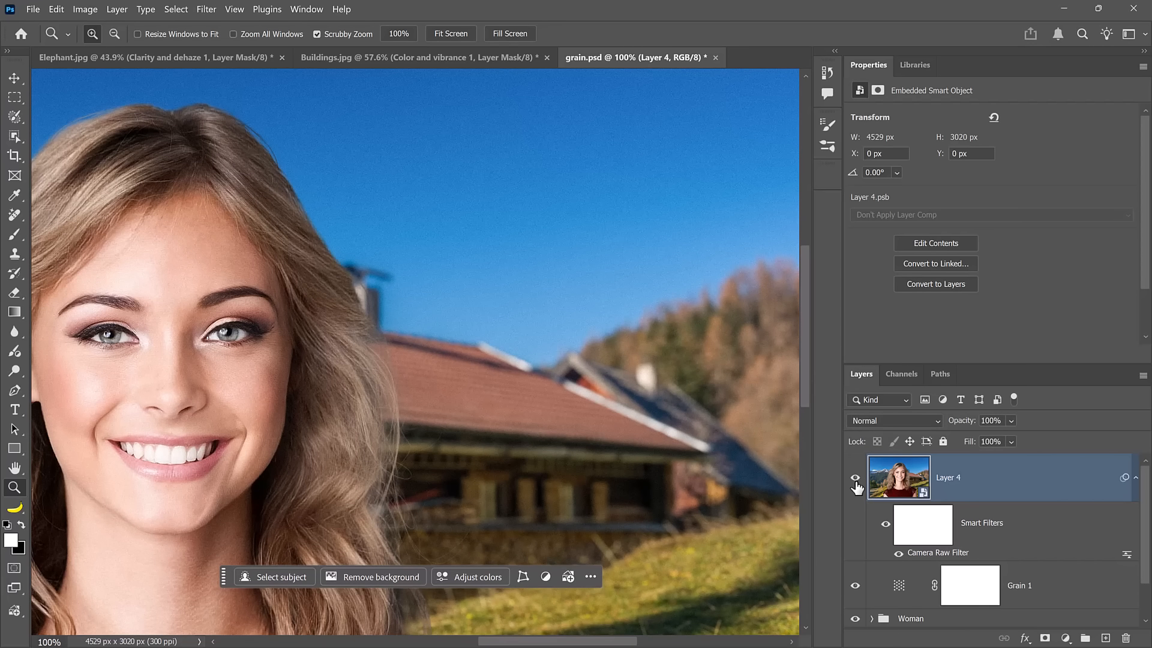
left_click(856, 482)
left_click(856, 480)
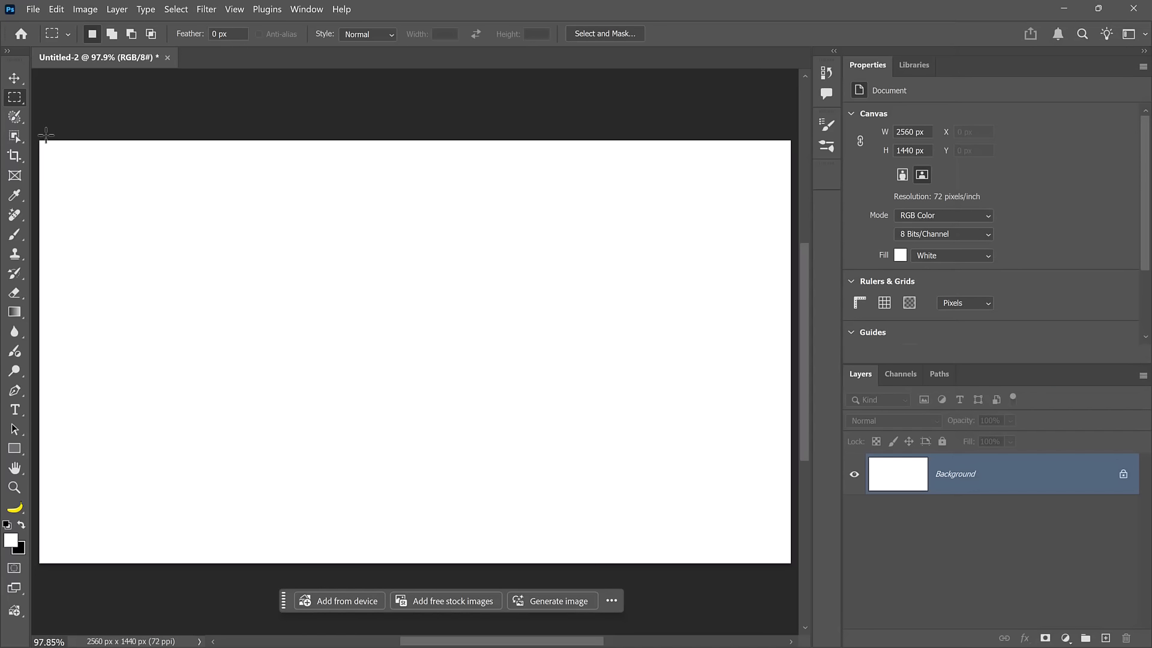
Select the entire blank canvas and start a Generative Fill using the Firefly Image 3 model.
left_click_drag(45, 135, 790, 602)
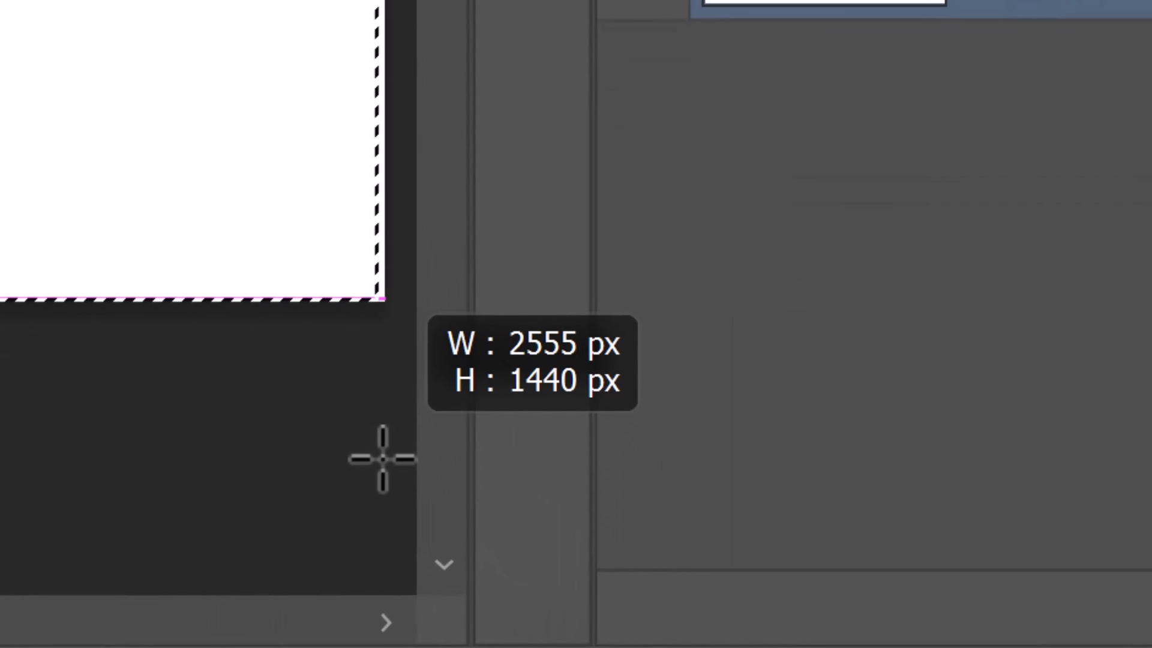
left_click_drag(383, 459, 395, 461)
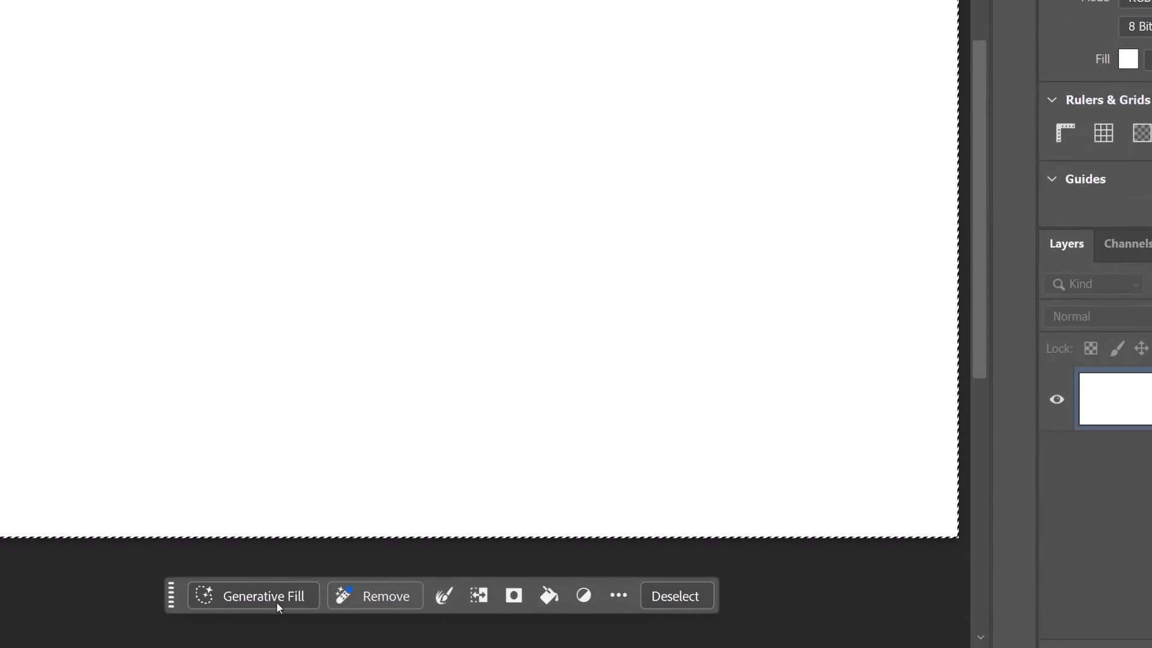
left_click(276, 601)
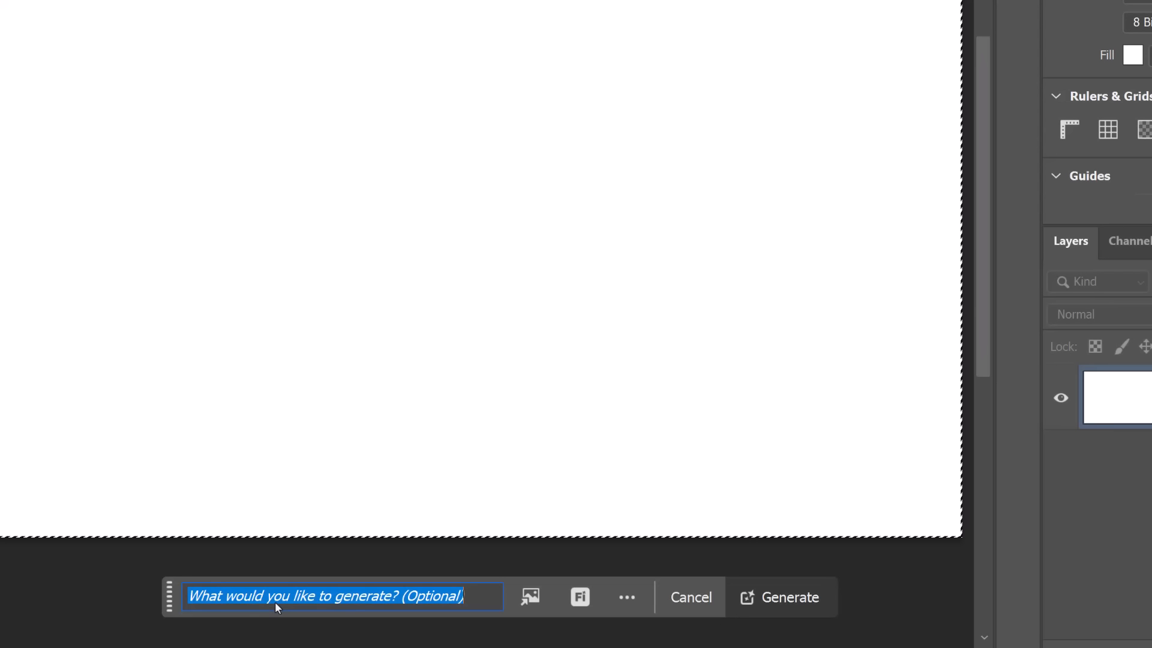
left_click(580, 606)
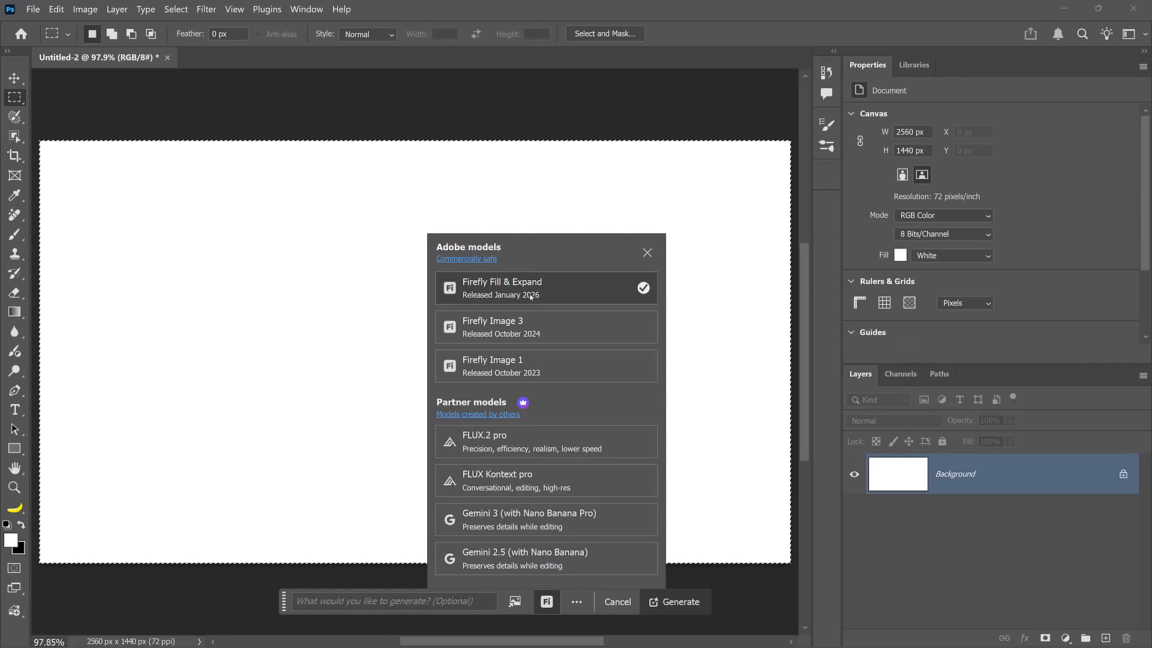
left_click(530, 330)
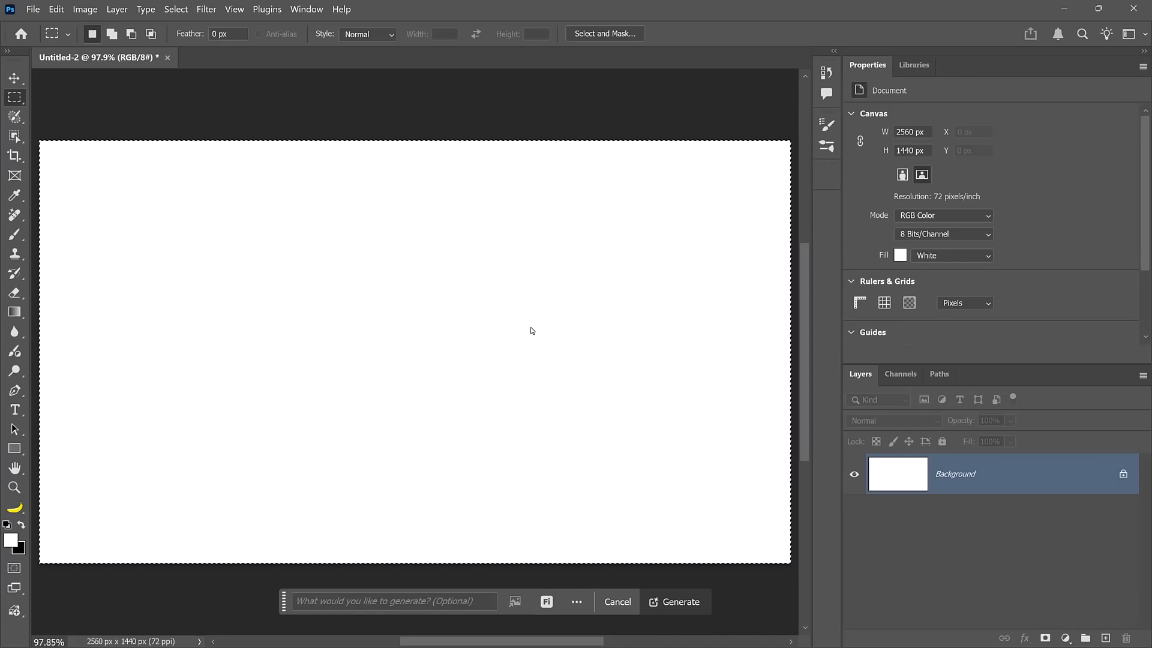
Generate from the pasted prompt describing a smiling man in a blue denim jacket and brown khaki pants beside a large white dog, golden-hour city.
left_click(313, 599)
key("ctrl+v")
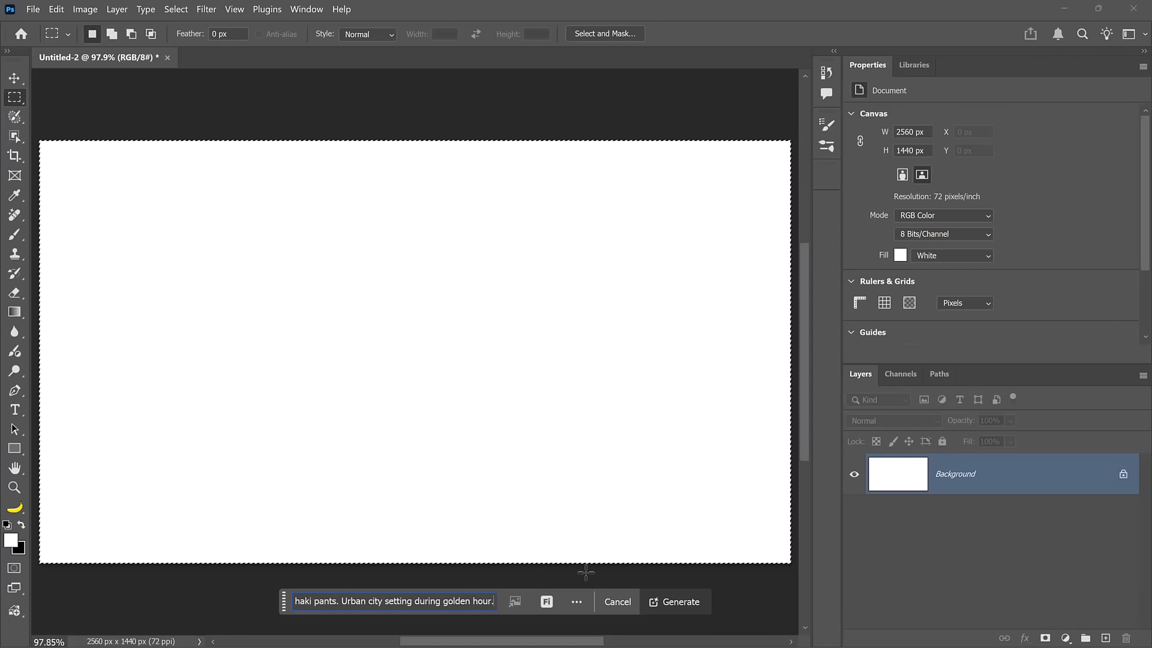
left_click(674, 601)
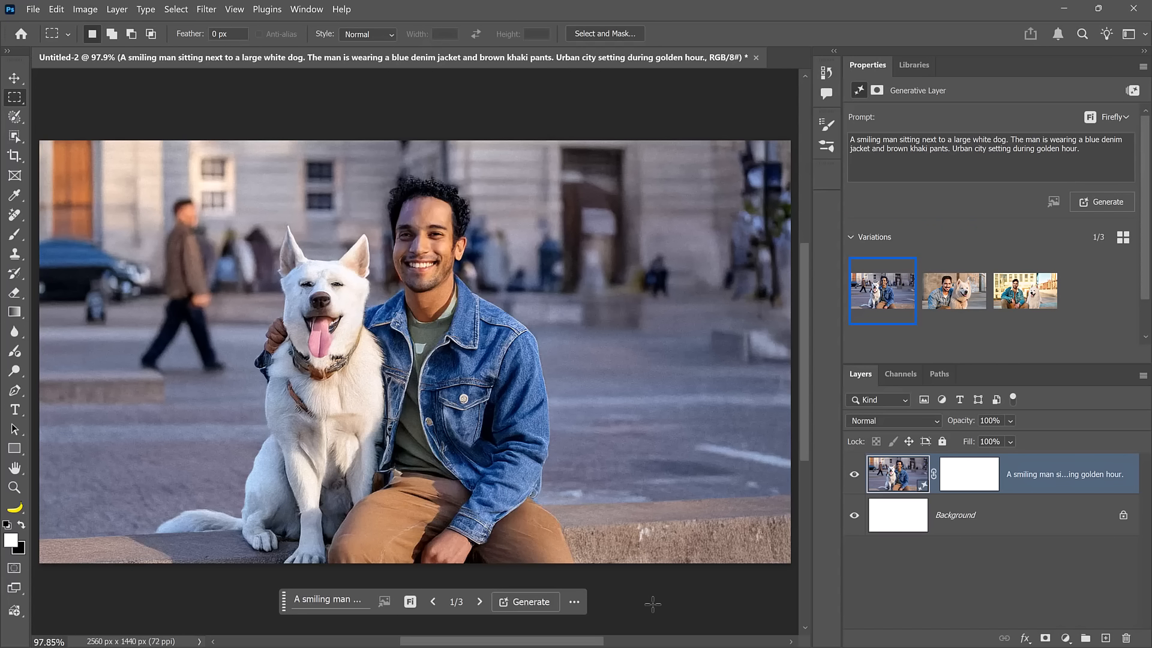
Examine the first variation's detail at 400% zoom, covering the dog's collar, the dog's face and the man's face.
key("z")
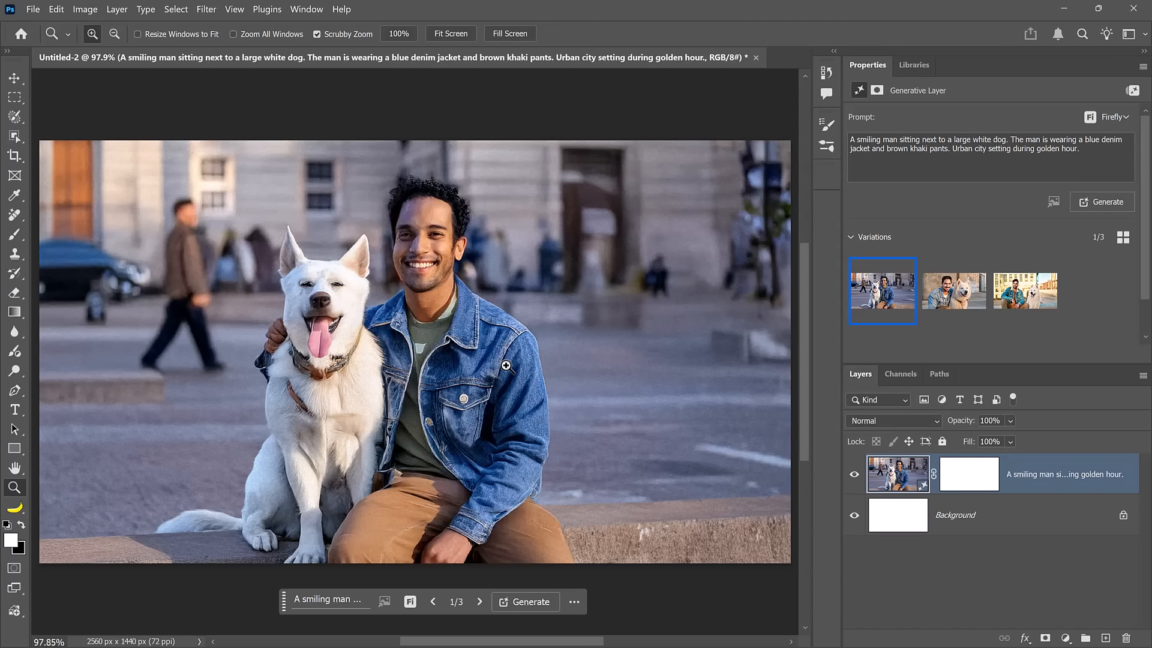
left_click(330, 378)
left_click(329, 377)
left_click(329, 377)
left_click(330, 377)
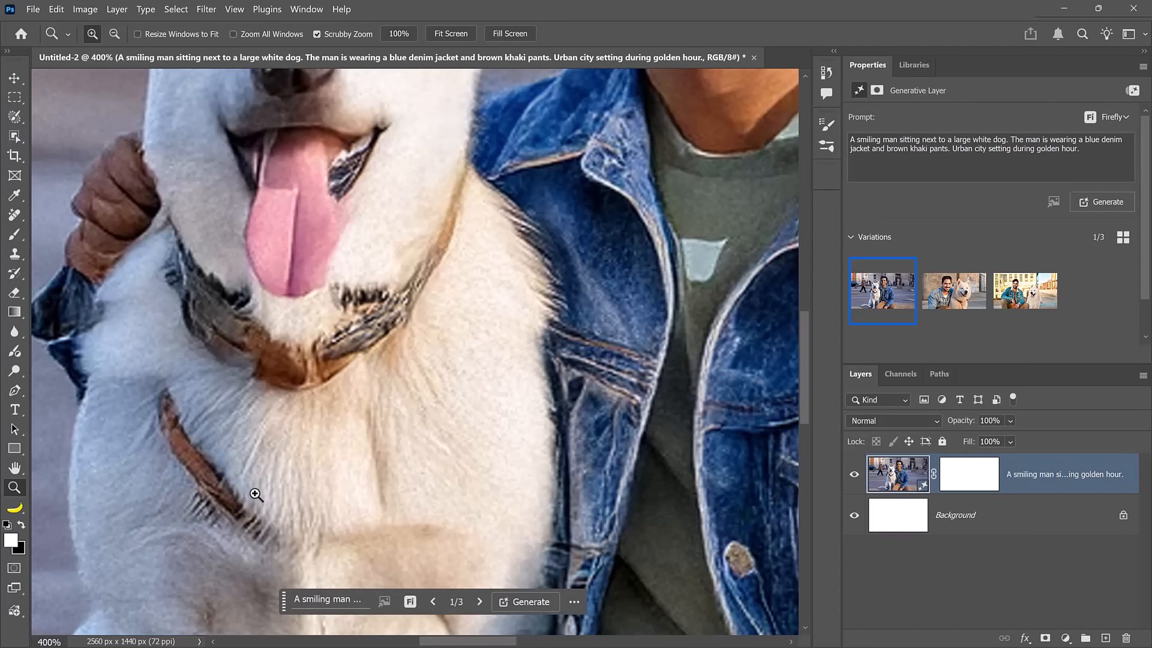
key("space")
left_click_drag(209, 319, 326, 562)
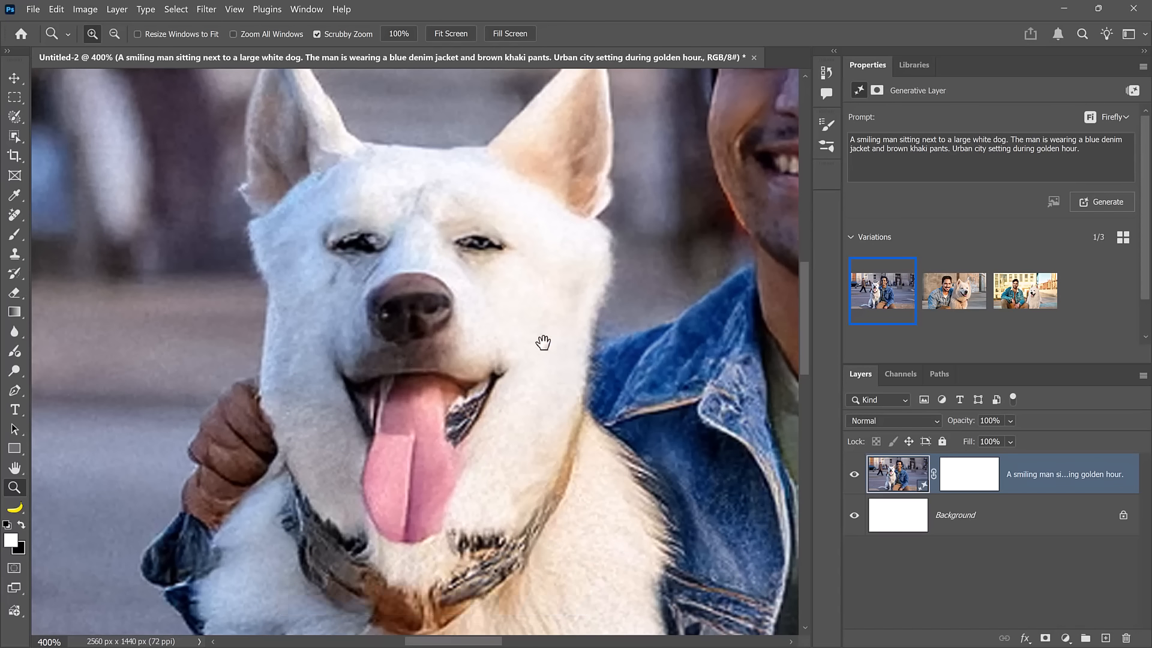
key("space")
left_click_drag(543, 341, 219, 520)
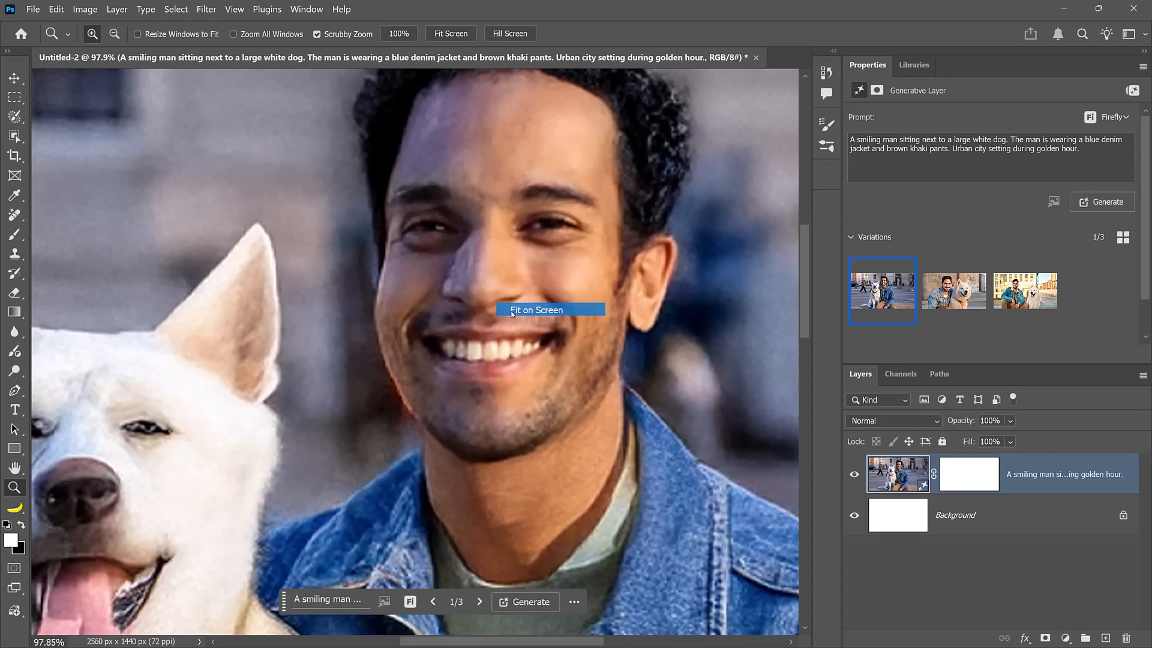
key("ctrl+0")
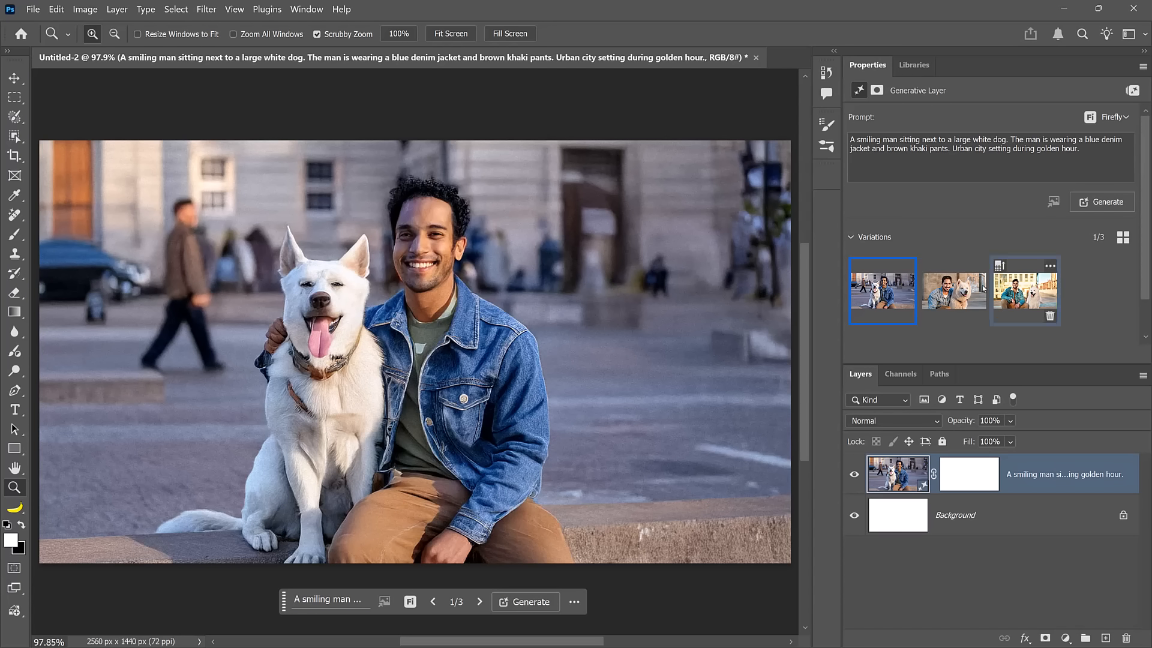
Display the second and third variations in turn and examine their detail close up.
left_click(953, 297)
left_click_drag(534, 377, 533, 376)
right_click(531, 368)
left_click(538, 372)
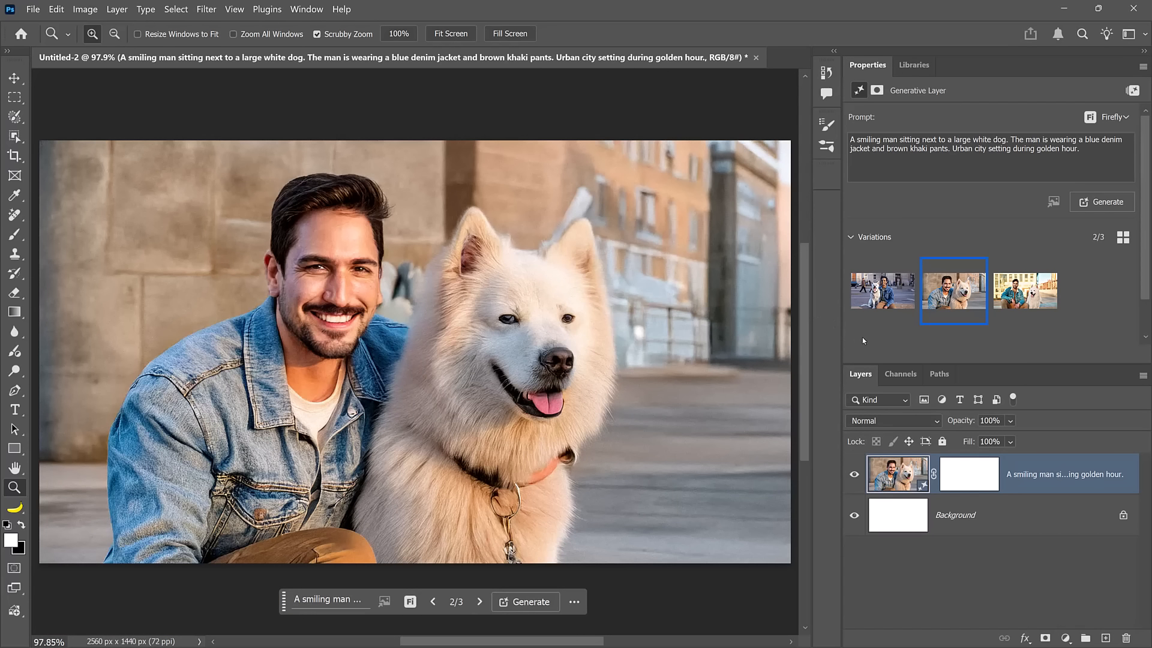
left_click(1019, 294)
left_click_drag(525, 384, 523, 382)
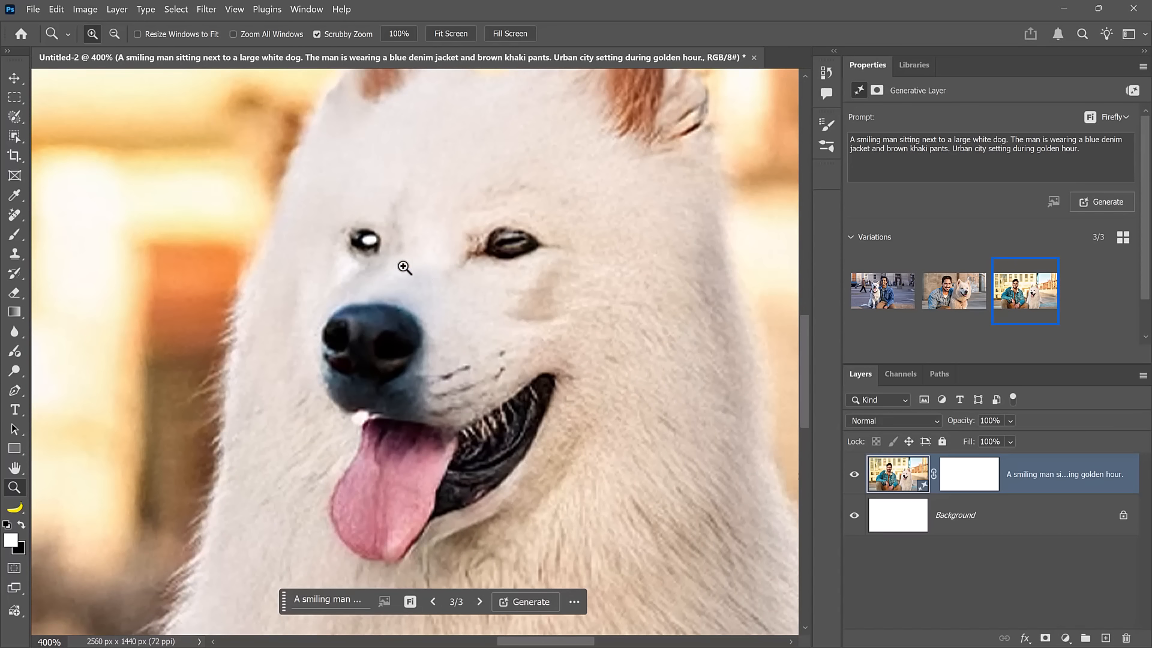
right_click(369, 256)
left_click(379, 262)
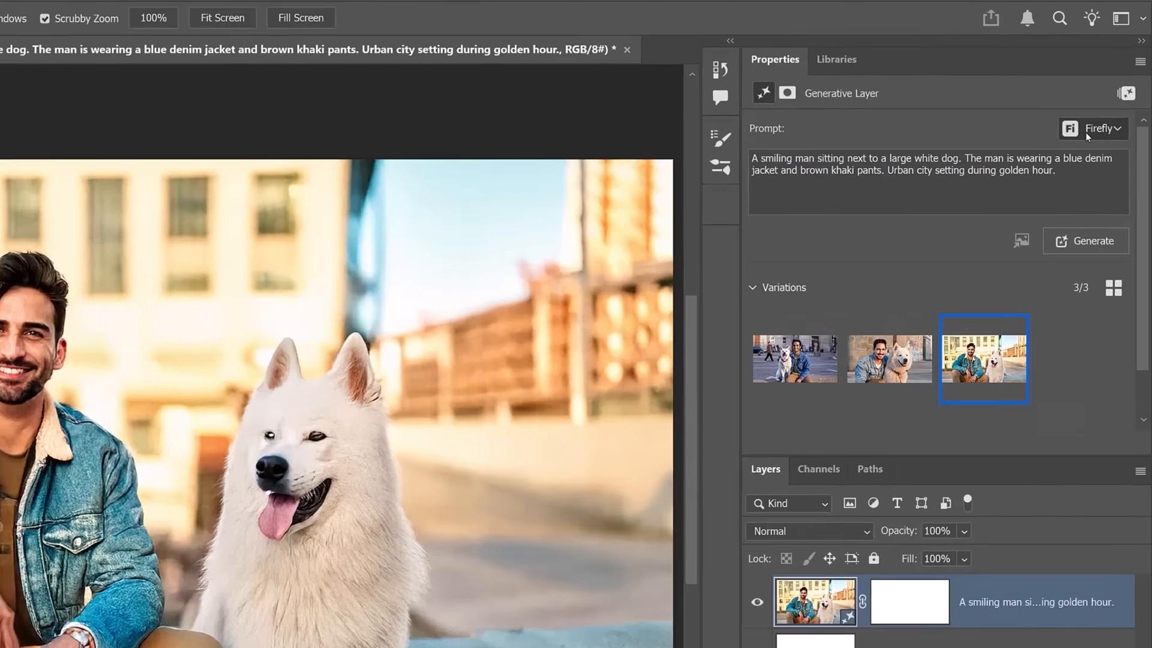
Switch the generative layer's model to Firefly Fill & Expand and generate new variations from the same prompt.
left_click(1107, 117)
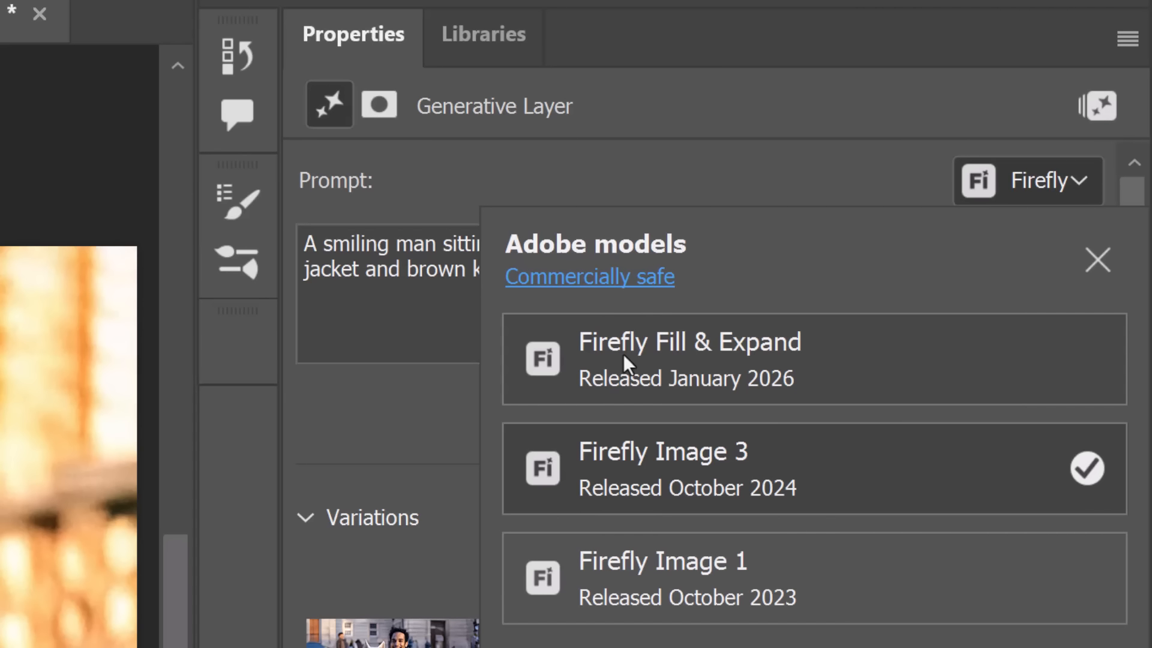
left_click(623, 354)
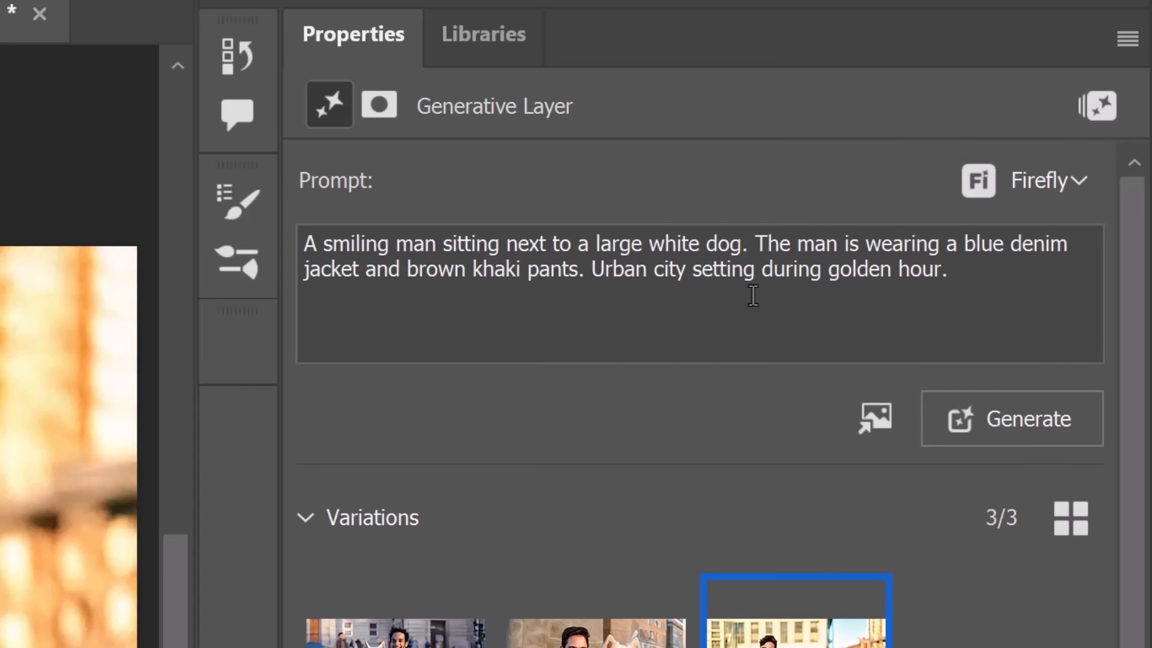
left_click(992, 425)
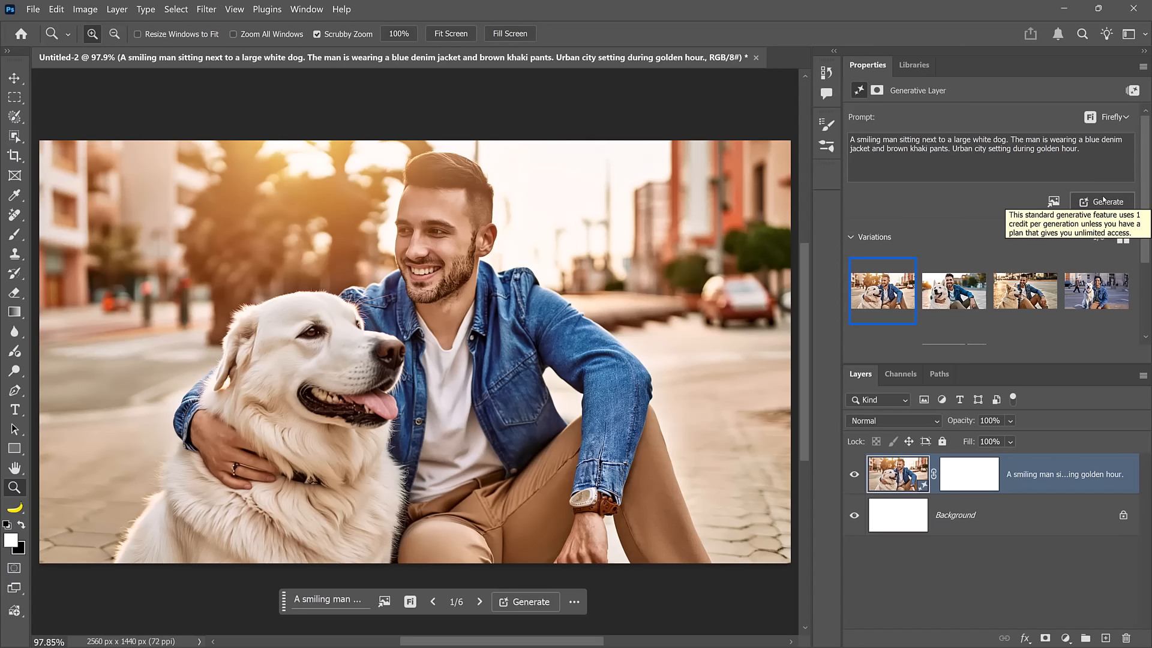
Examine the first new variation close up, checking the dog's face, the man's face and the wristwatch.
left_click_drag(327, 373, 340, 294)
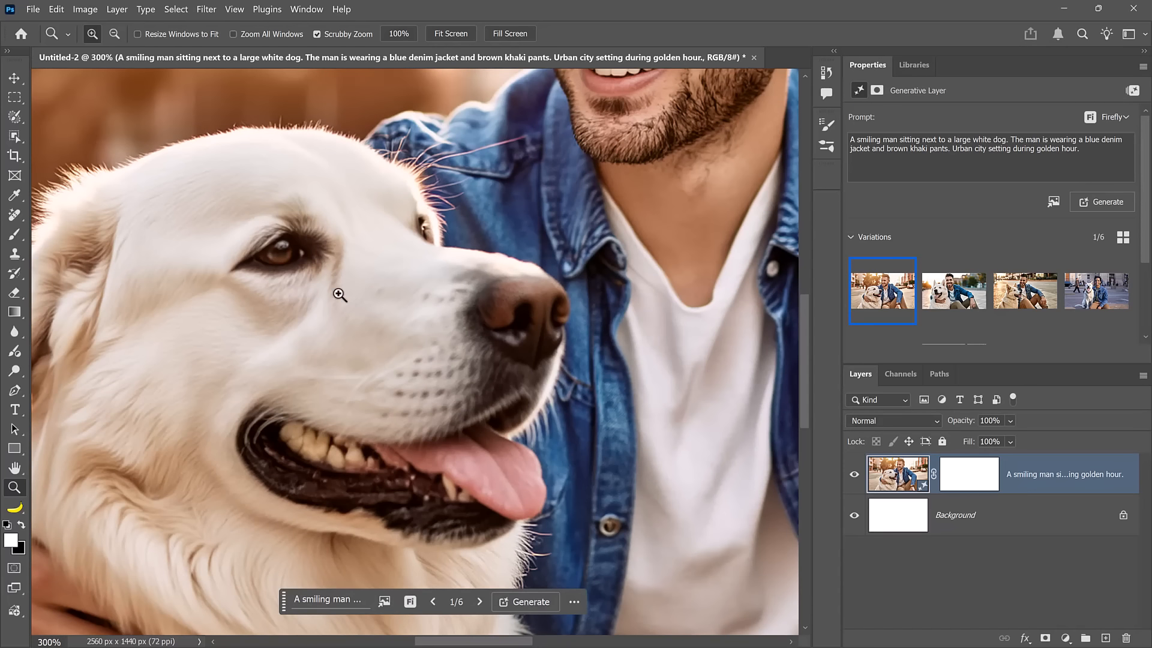
left_click_drag(482, 348, 415, 444)
left_click_drag(489, 311, 387, 511)
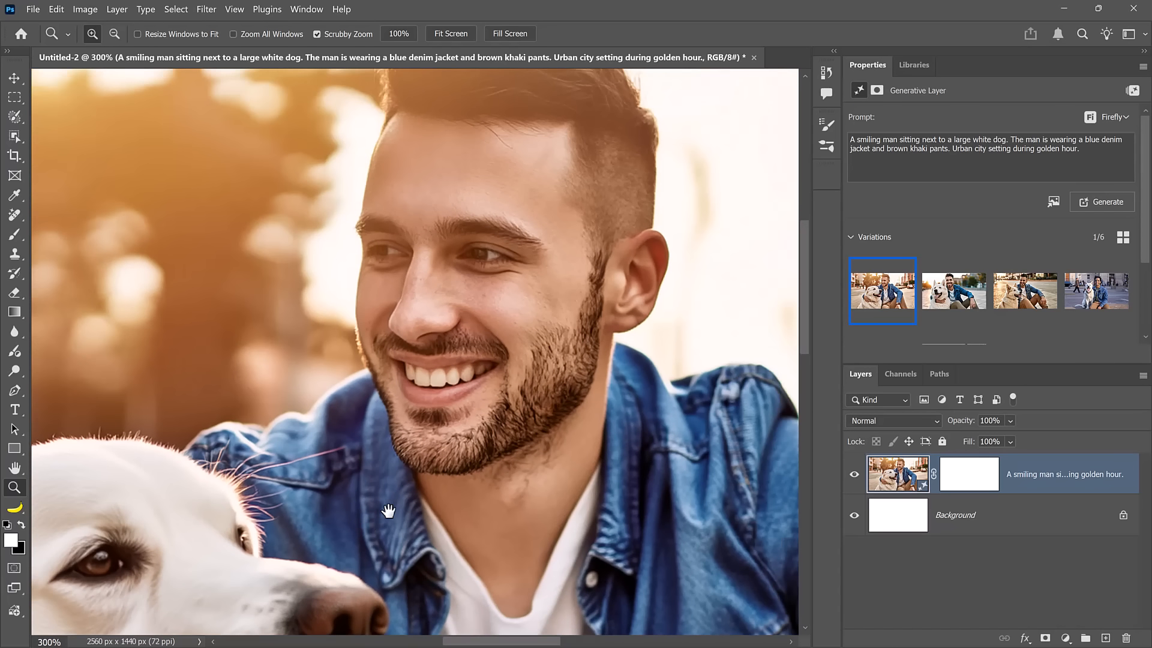
left_click_drag(534, 315, 429, 296)
key("ctrl+0")
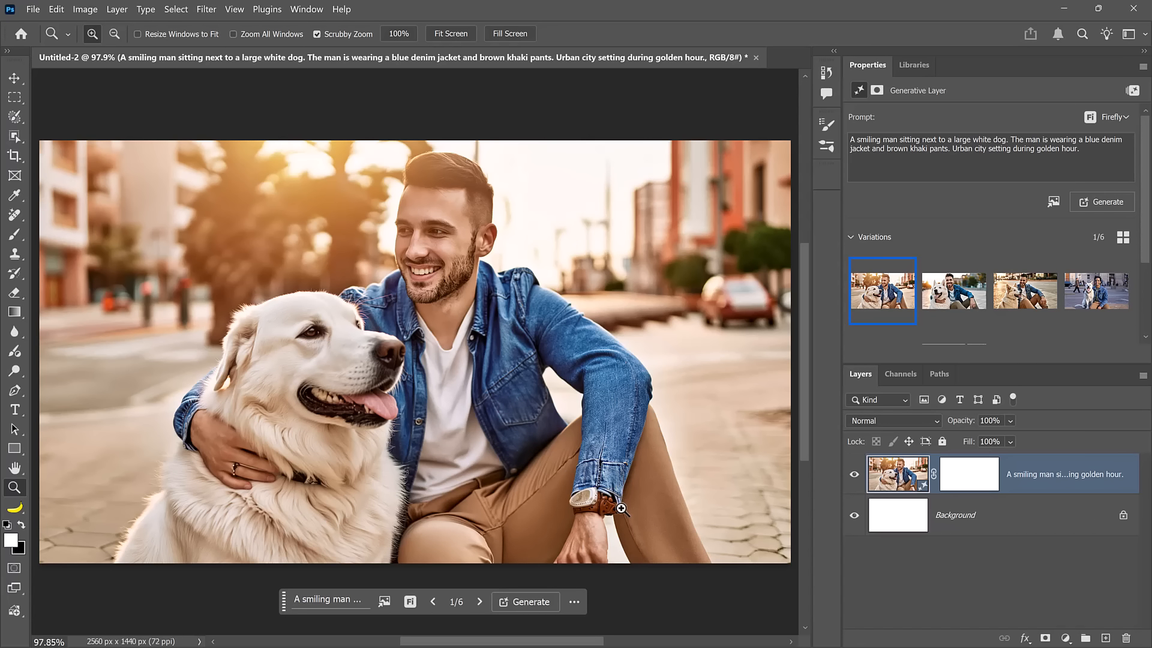
left_click_drag(621, 508, 468, 447)
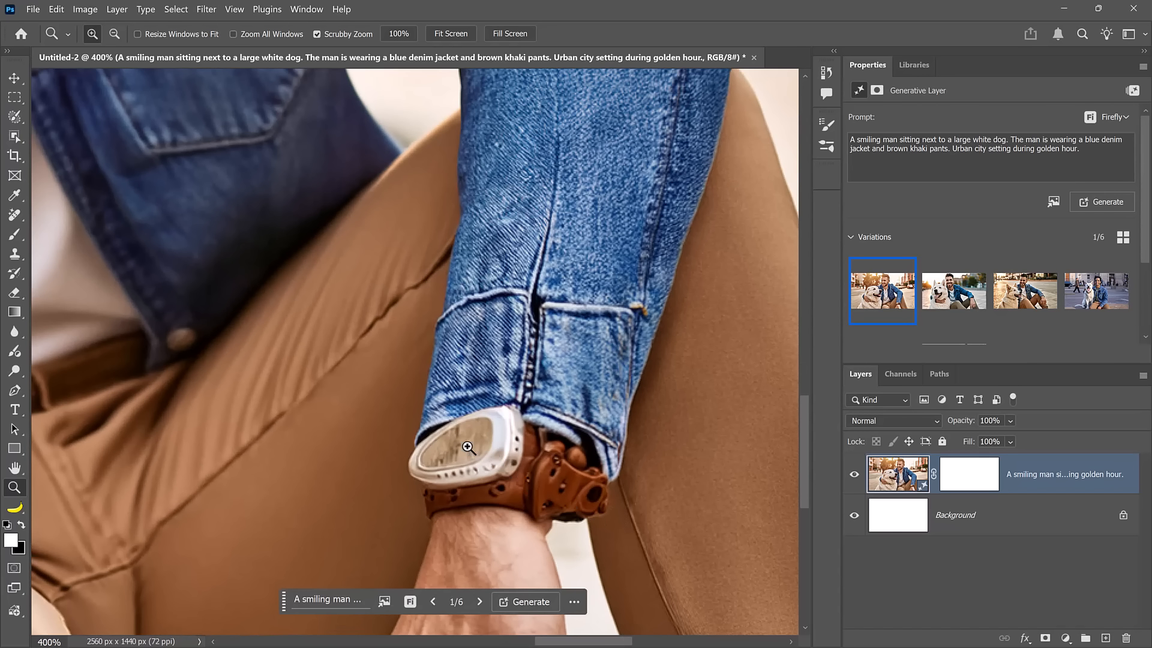
right_click(504, 466)
left_click(521, 469)
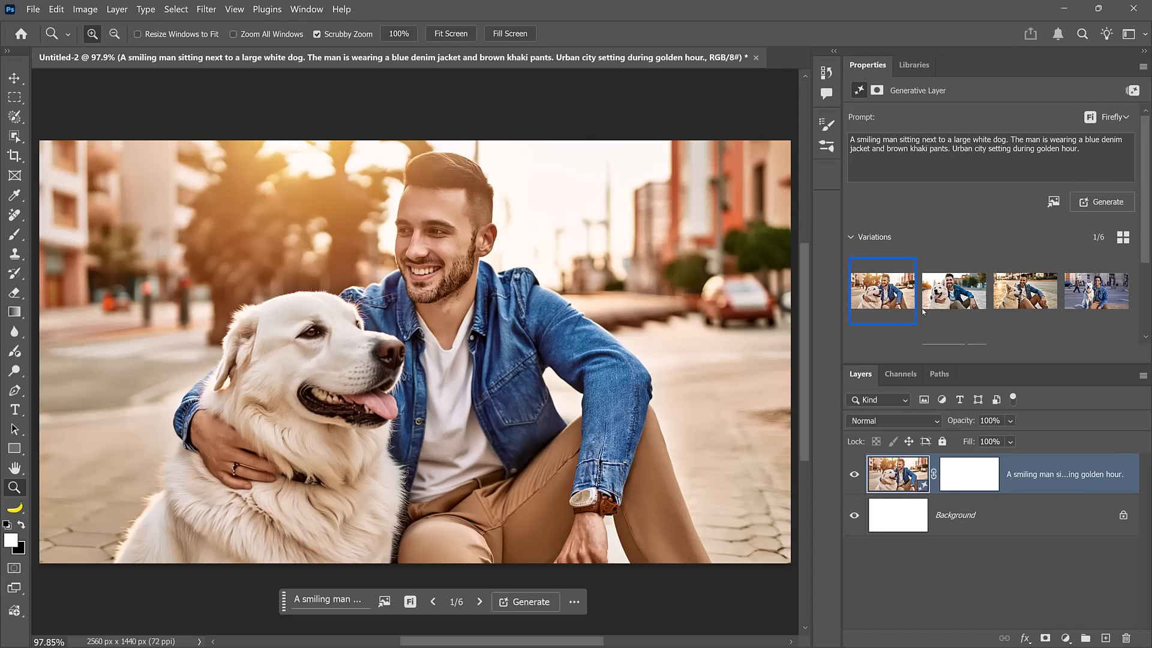
Display the second of the six variations and examine the dog's face close up.
left_click(950, 303)
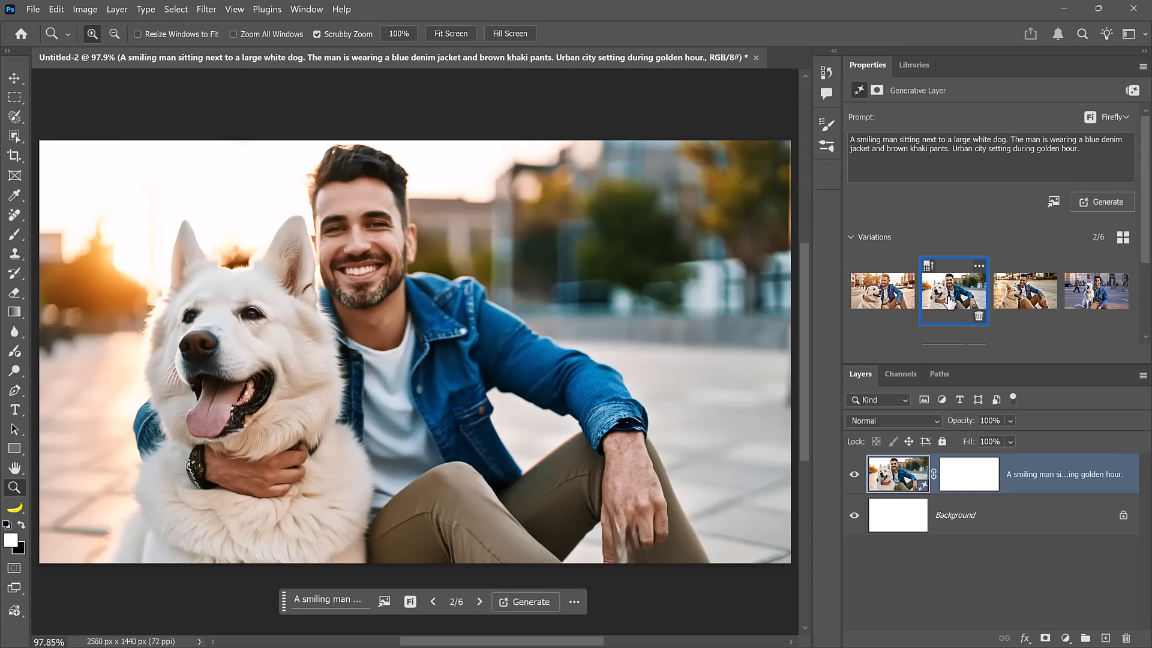
left_click(204, 363)
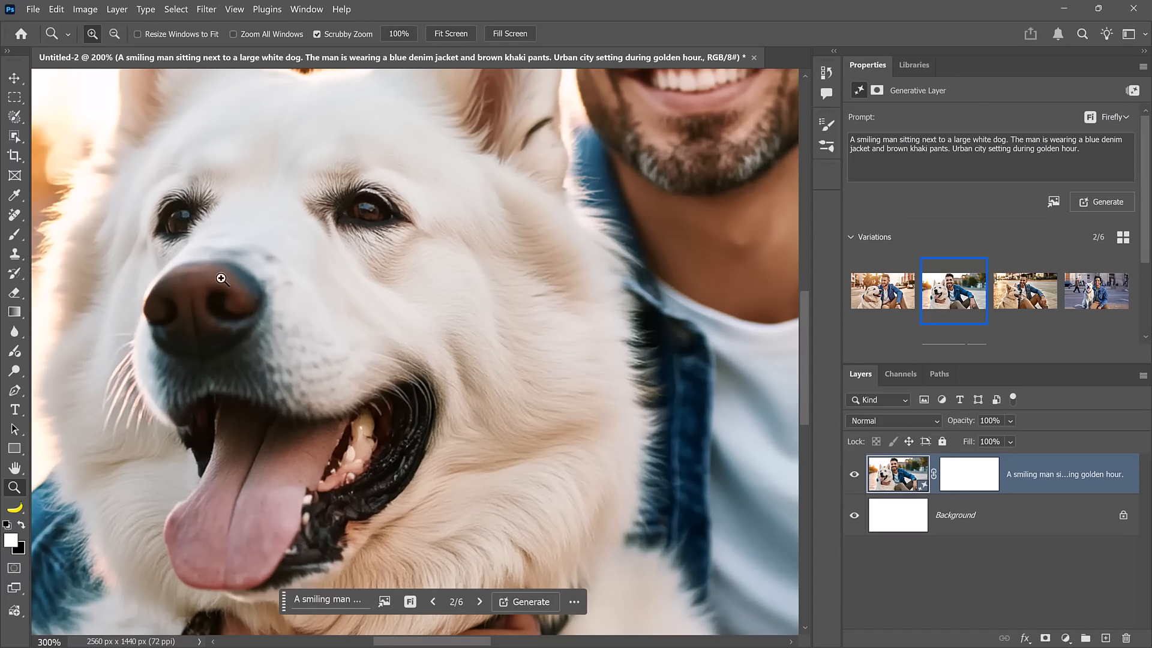
right_click(410, 483)
left_click(444, 493)
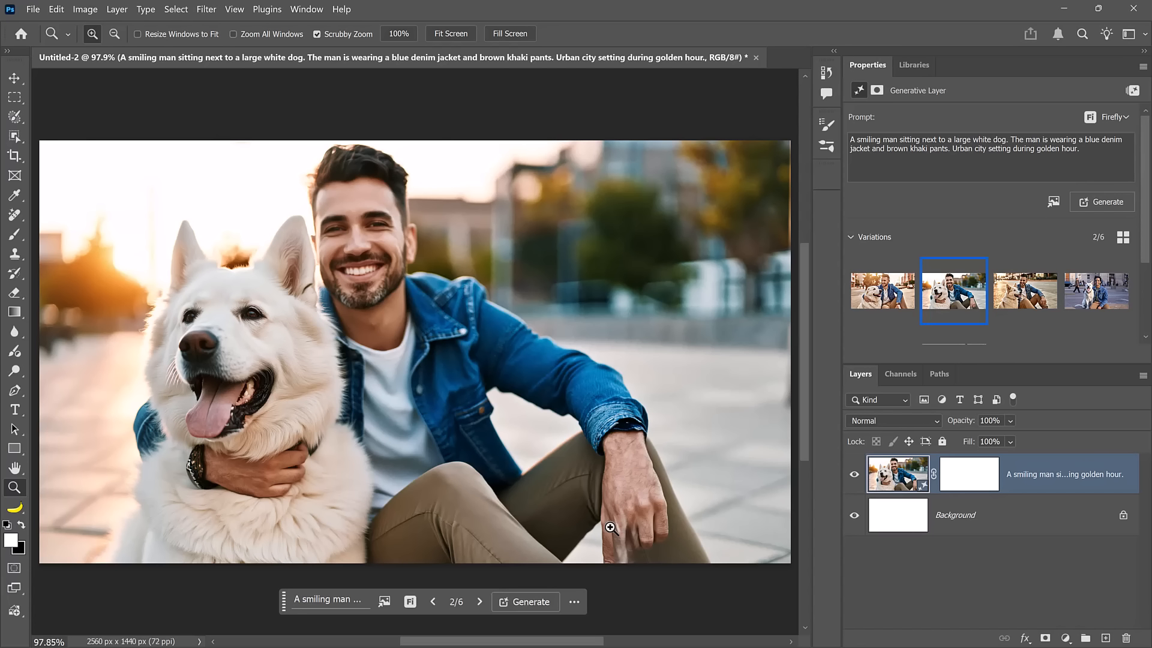
Display the third of the six variations and examine the man's face and the dog's face close up.
left_click(1013, 303)
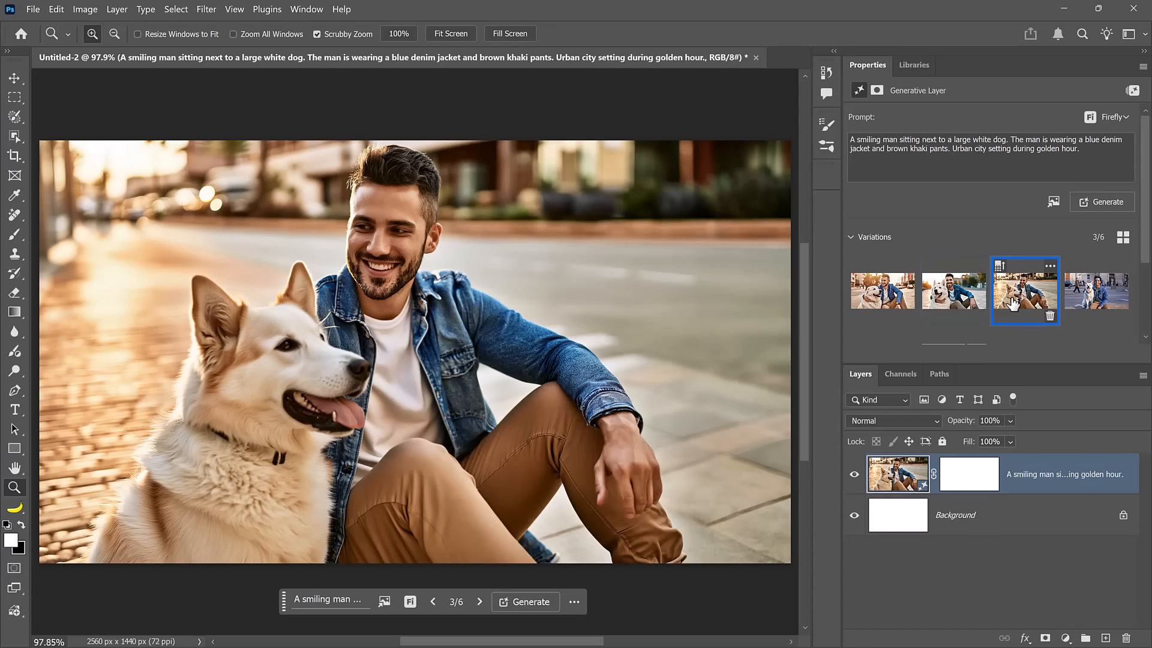
left_click(392, 275)
left_click(393, 274)
left_click(392, 275)
scroll(349, 306, "up", 3)
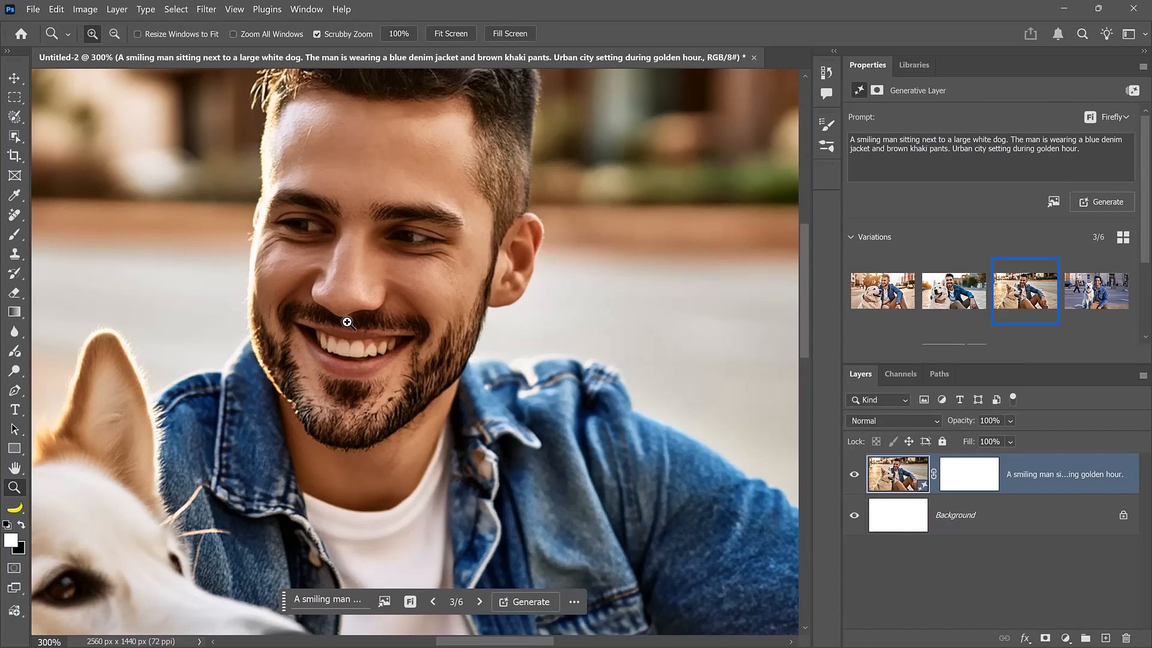
scroll(347, 321, "down", 4)
scroll(347, 334, "down", 3)
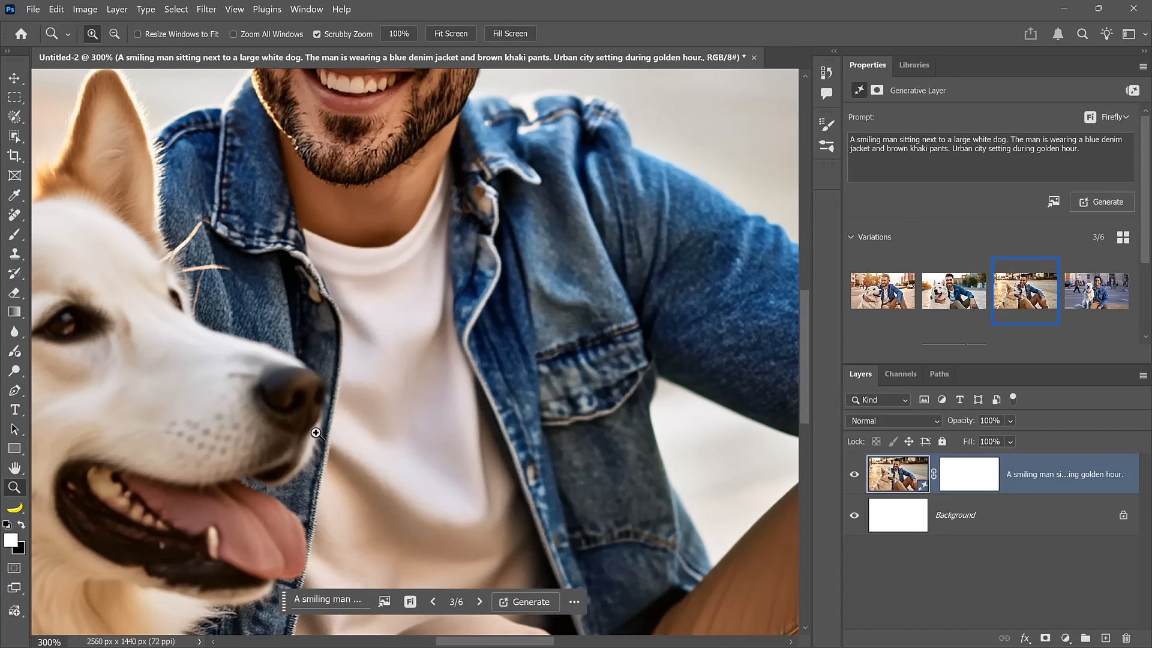
scroll(347, 334, "left", 4)
right_click(454, 393)
left_click(491, 399)
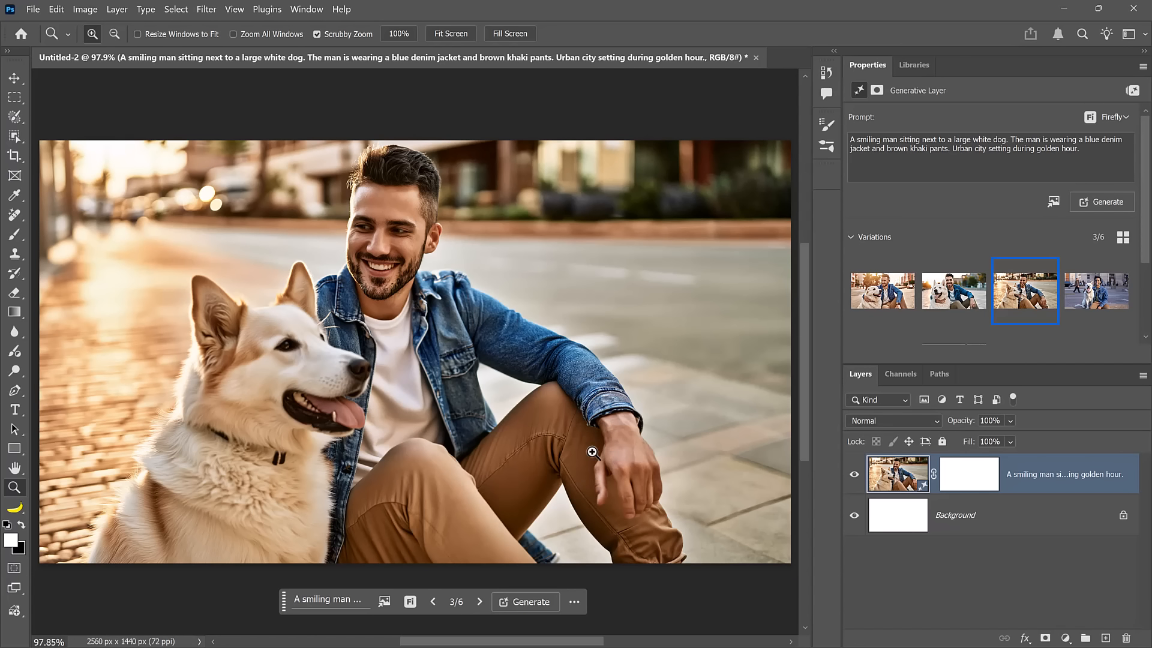
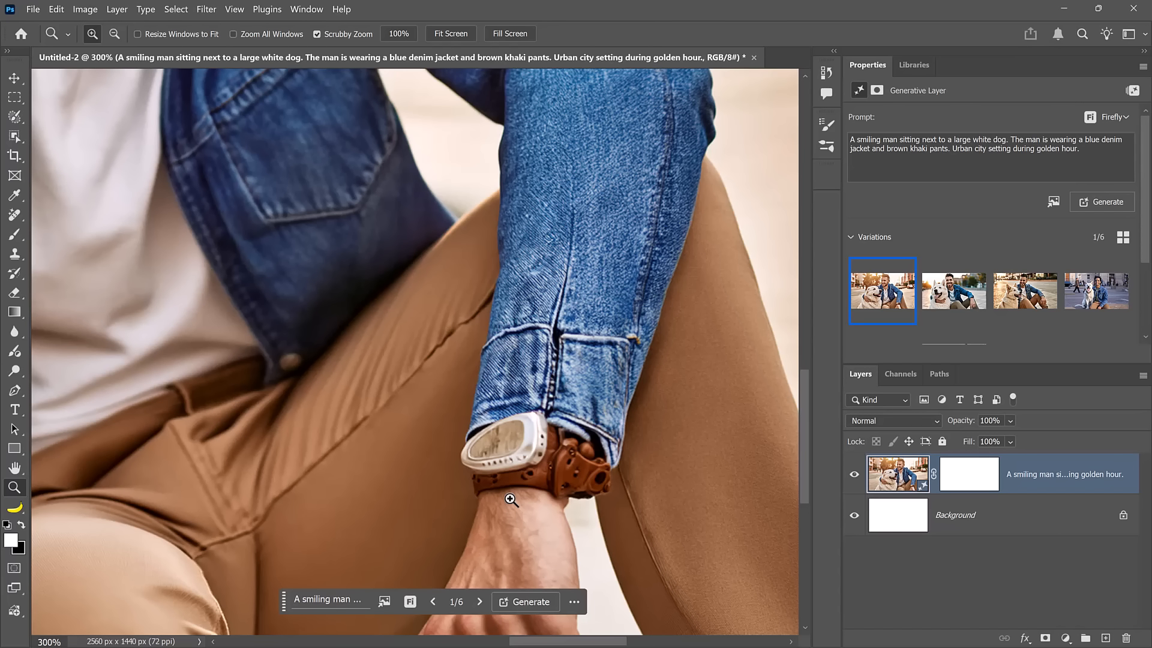
Draw a rectangular selection around the wristwatch and the end of the denim cuff.
left_click(15, 99)
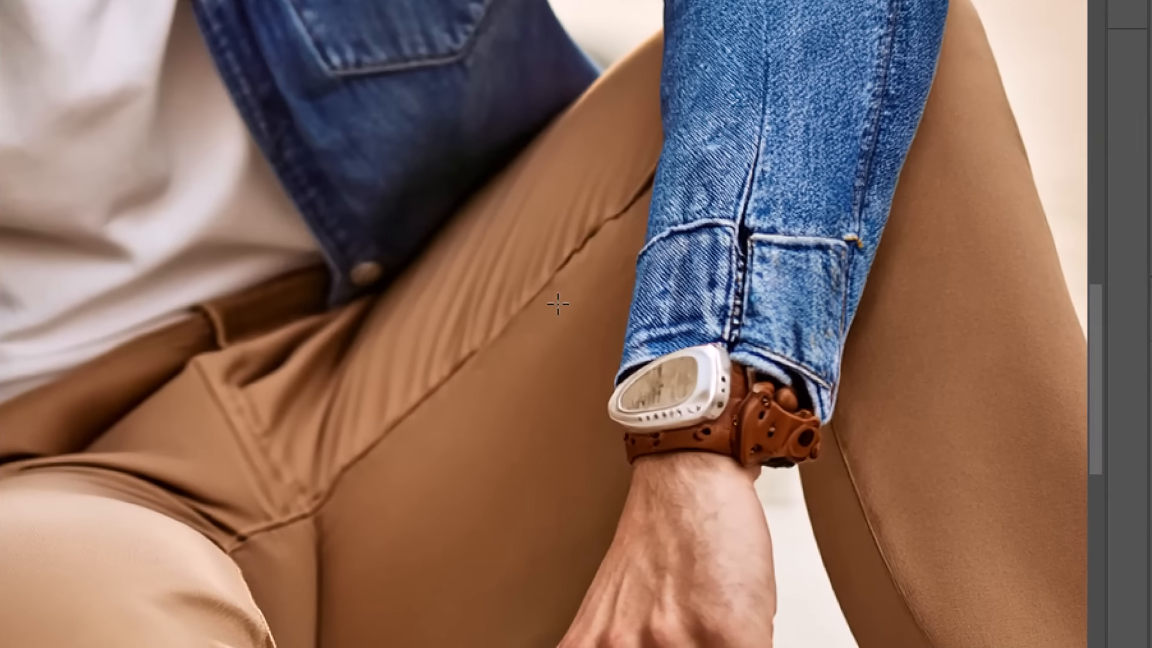
left_click_drag(424, 376, 644, 503)
left_click_drag(920, 490, 929, 502)
Generate a replacement watch in the selection with Generative Fill, using the Firefly Fill & Expand model and the prompt "a brown wrist watch".
left_click(426, 623)
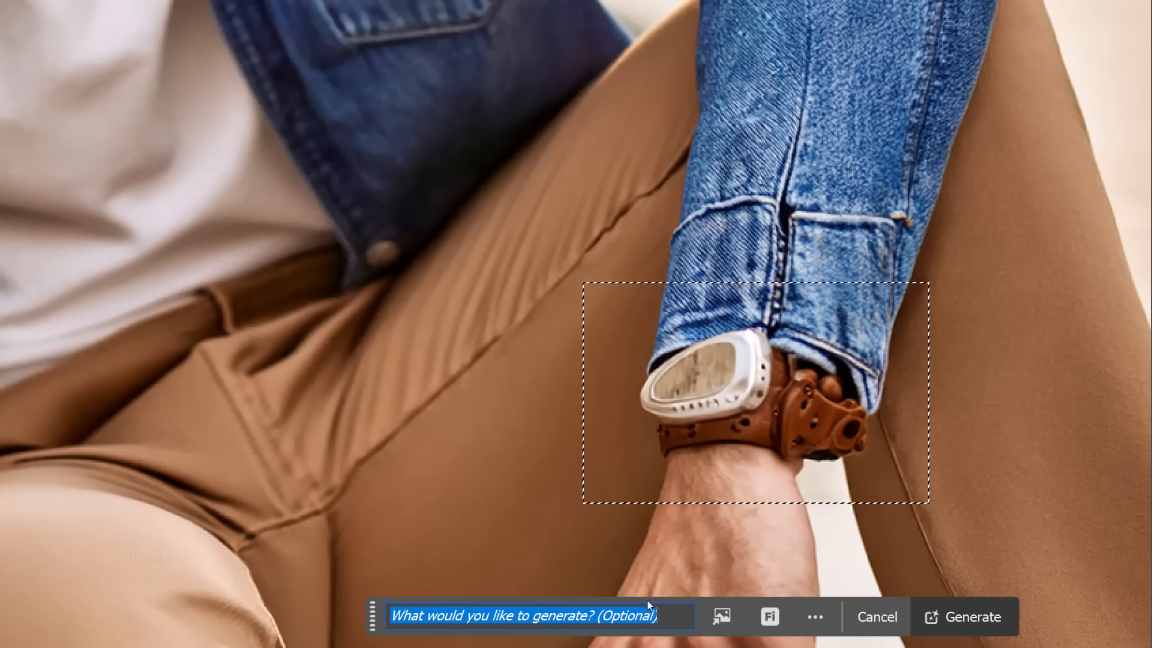
left_click(759, 617)
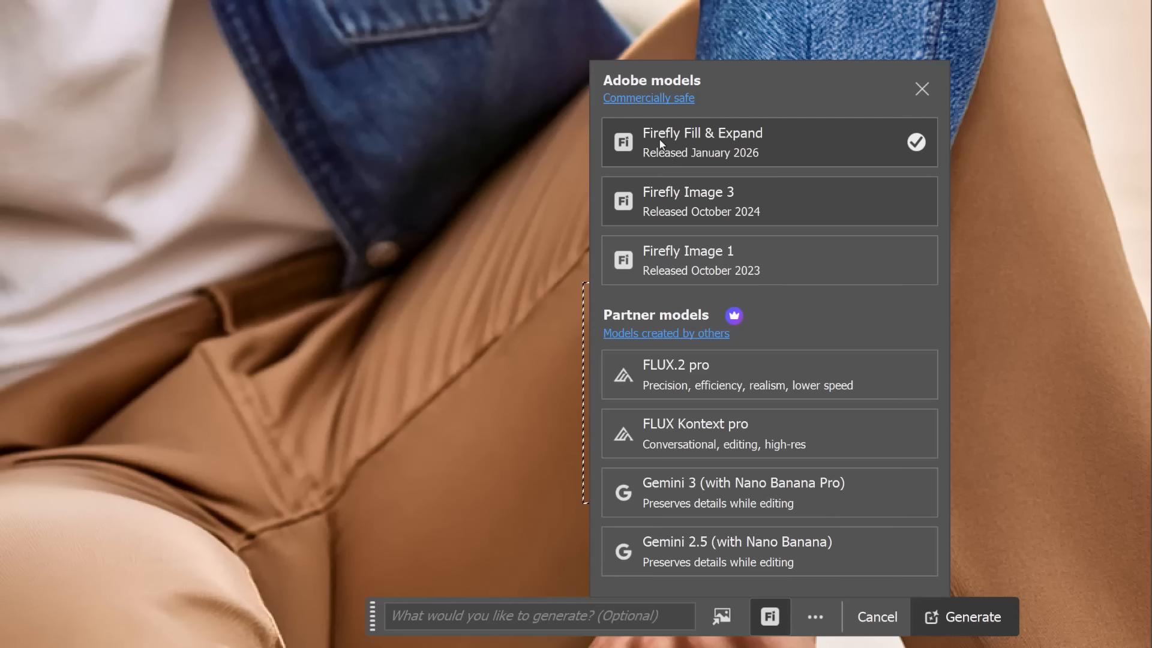
left_click(782, 143)
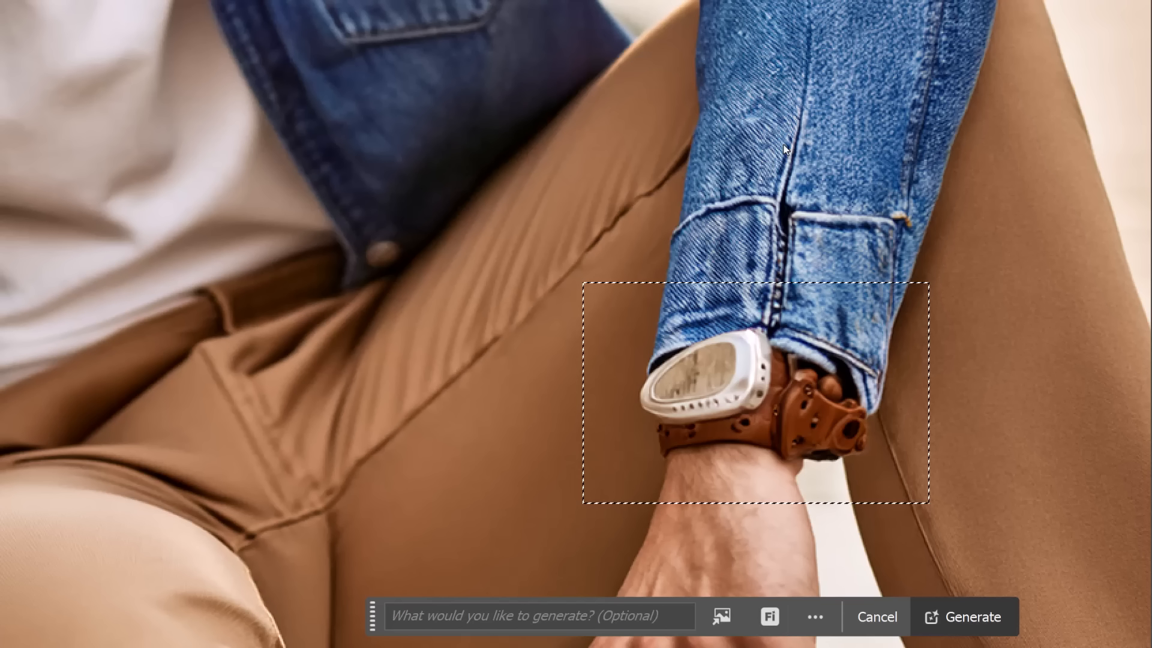
left_click(509, 621)
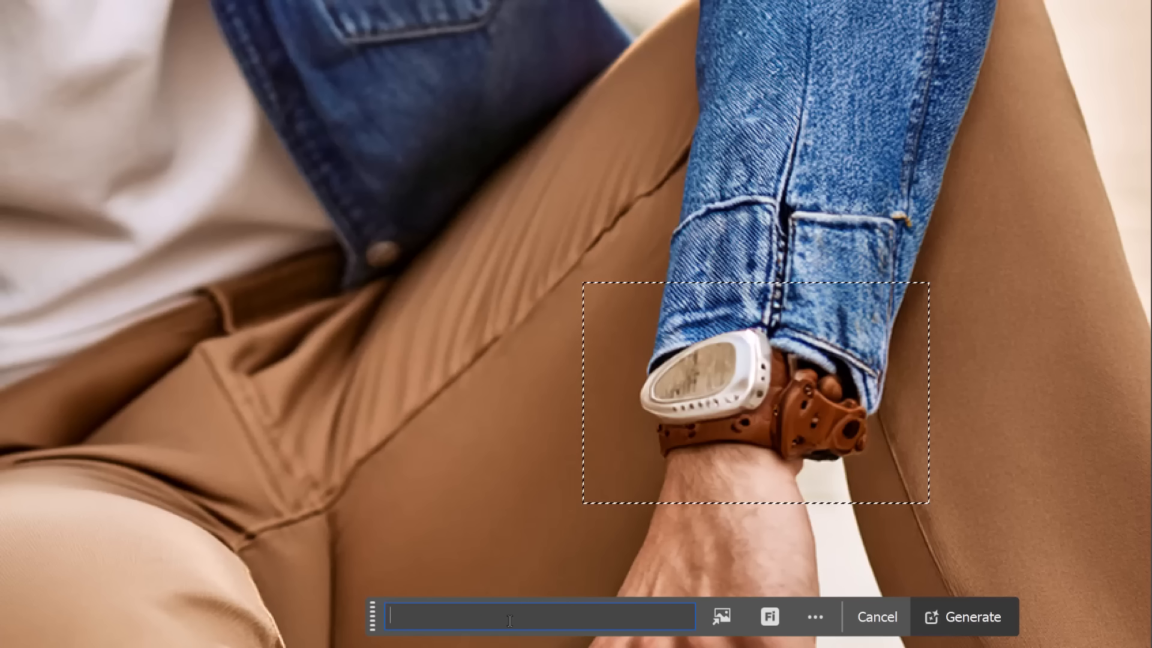
type("a brown")
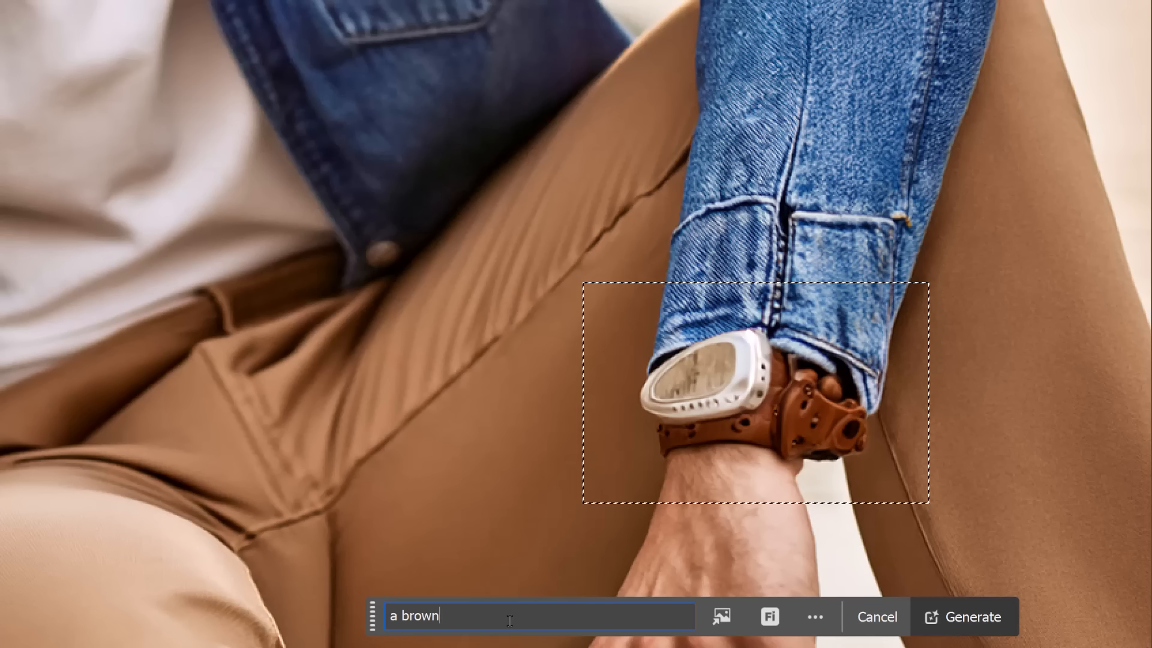
type(" wrist watch")
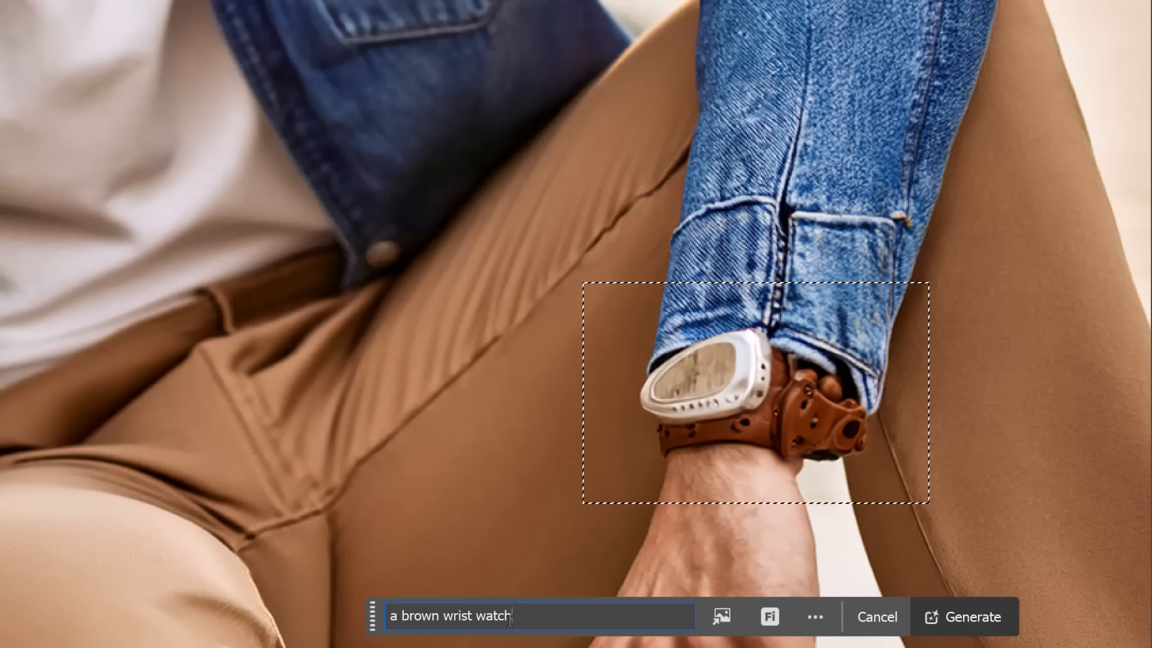
left_click(971, 617)
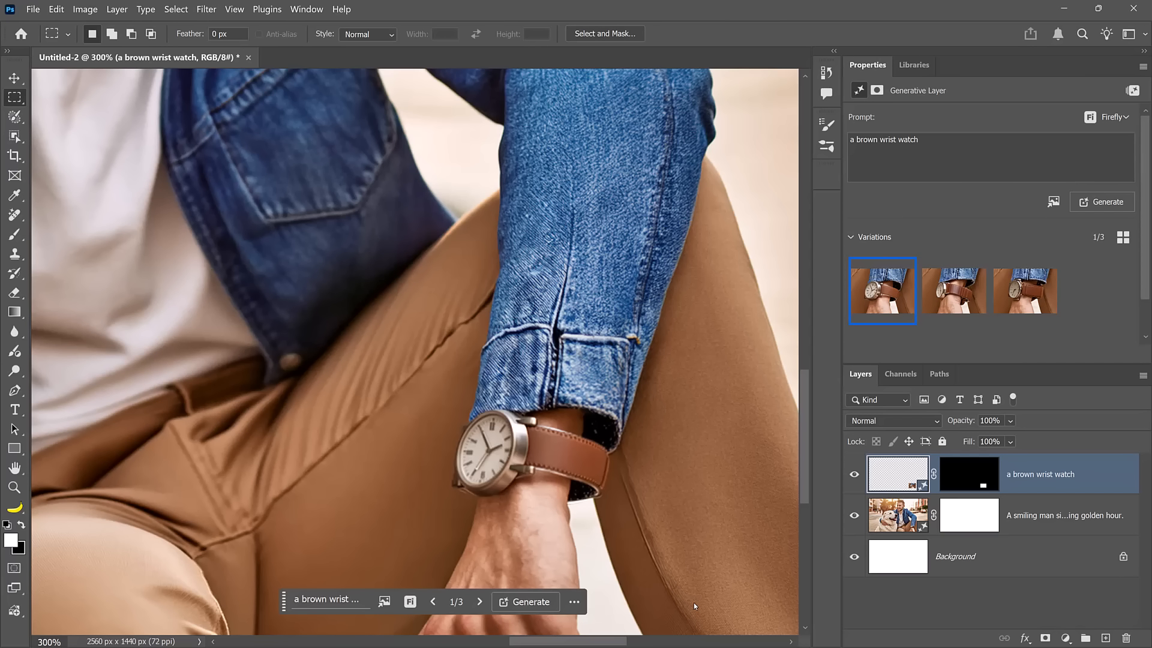
Display the second and third watch variations in turn for comparison, and return to the first one.
left_click(948, 303)
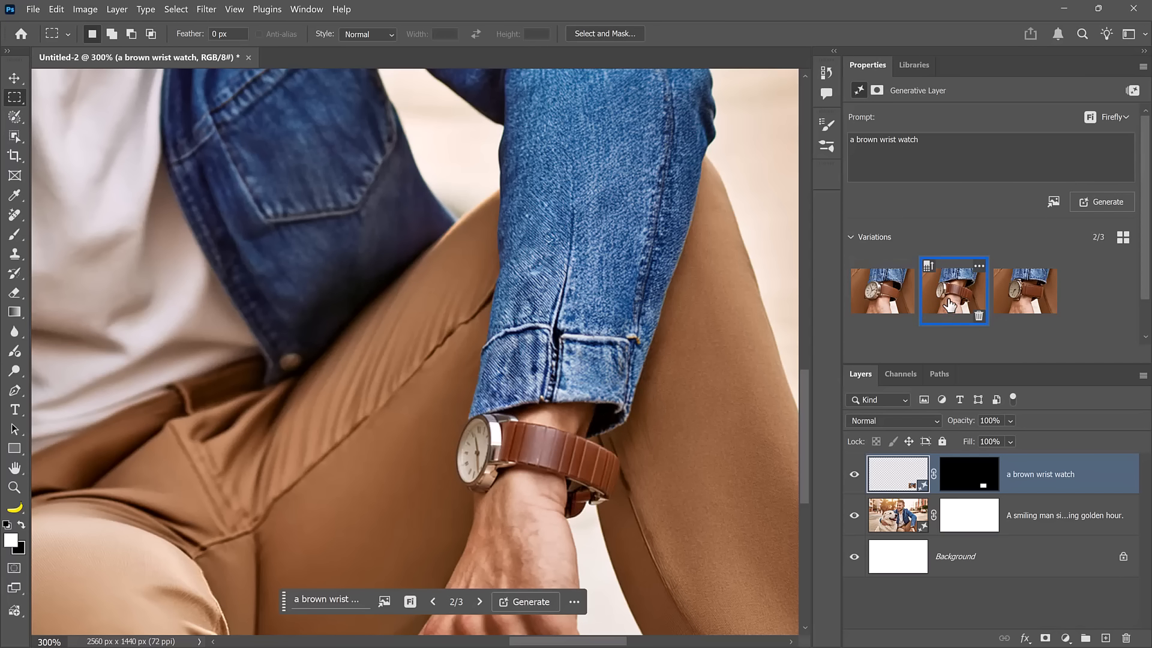
left_click(1015, 298)
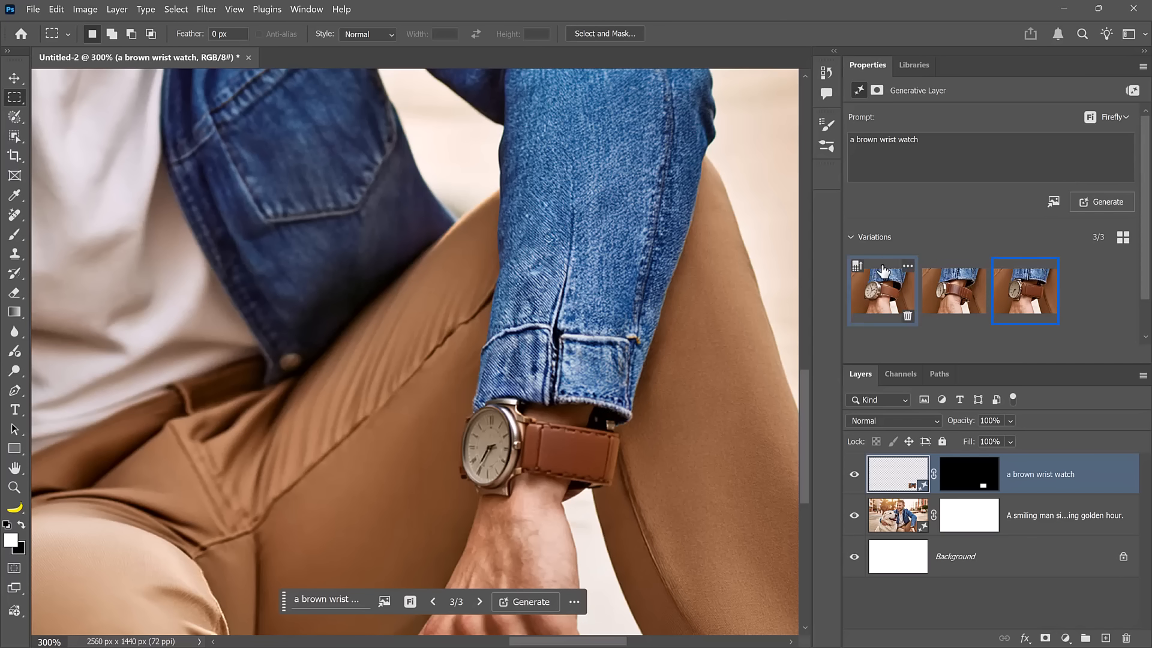
left_click(924, 279)
left_click(883, 294)
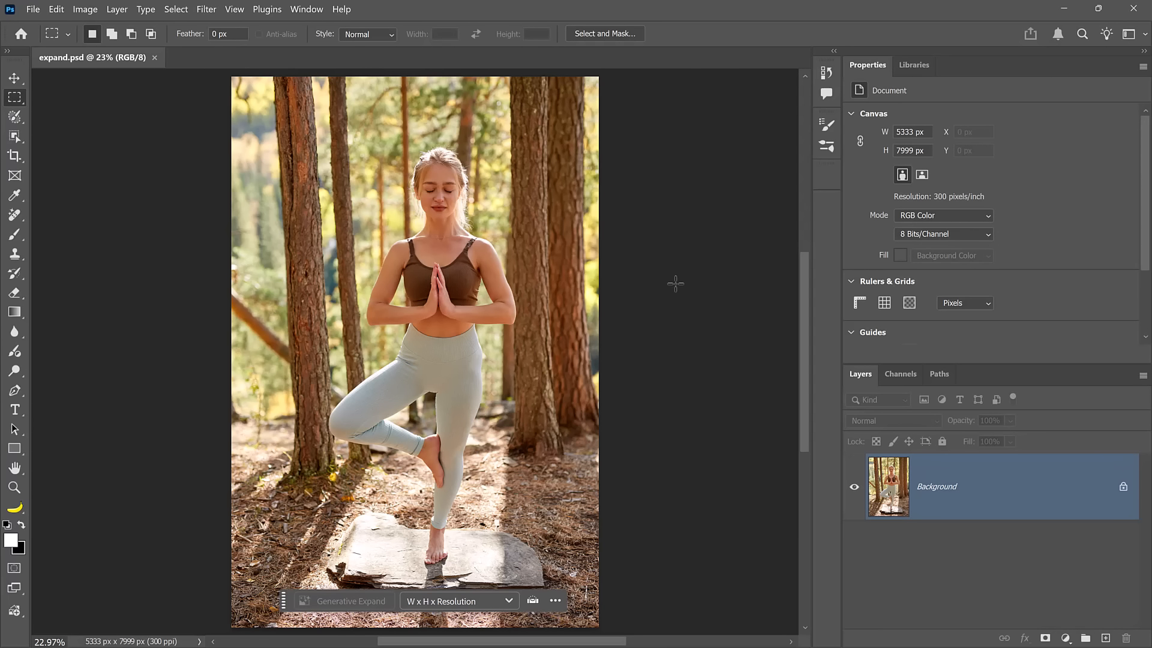
Check the pixel dimensions of expand.psd in the Image Size dialog and leave them unchanged.
left_click(84, 9)
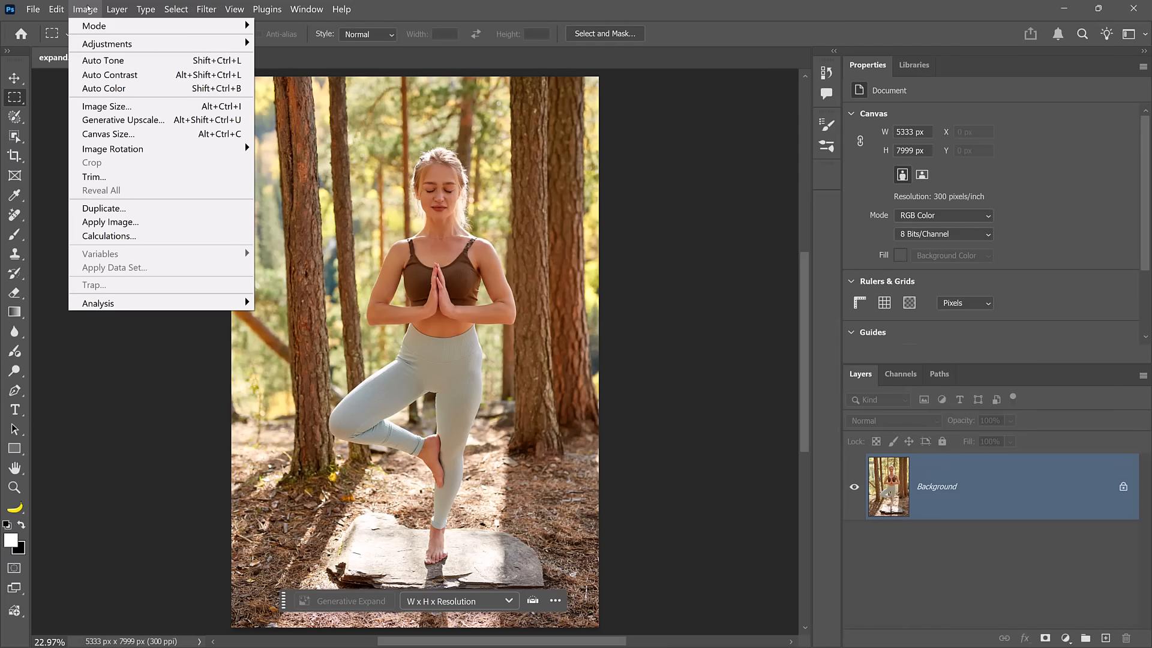
left_click(107, 106)
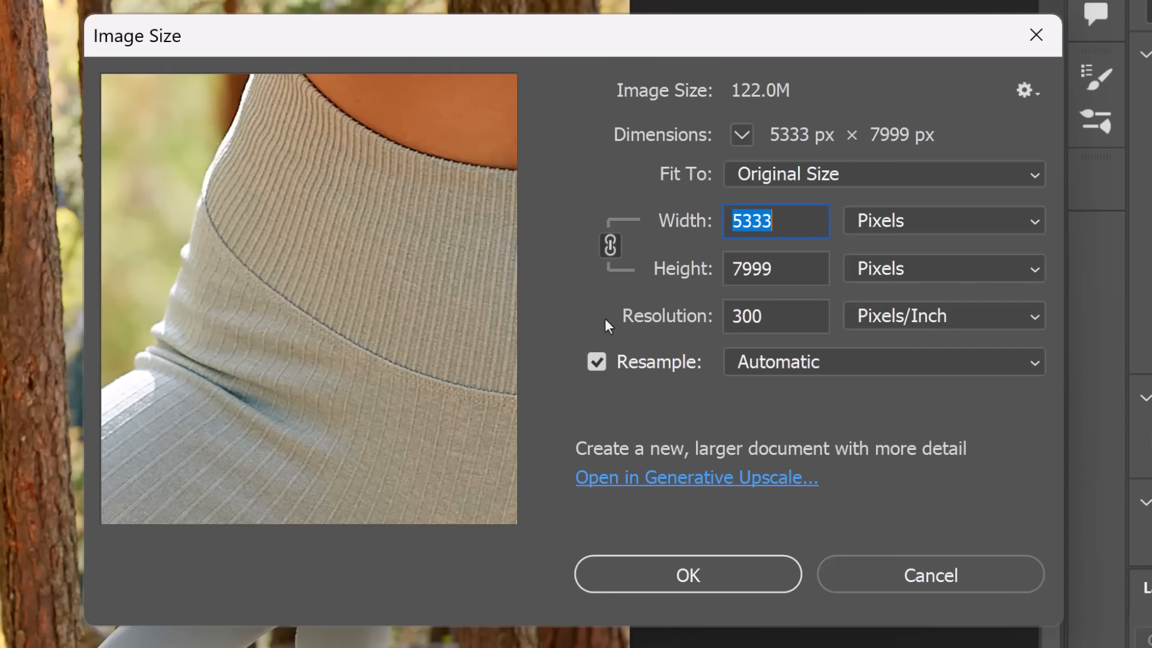
left_click(916, 577)
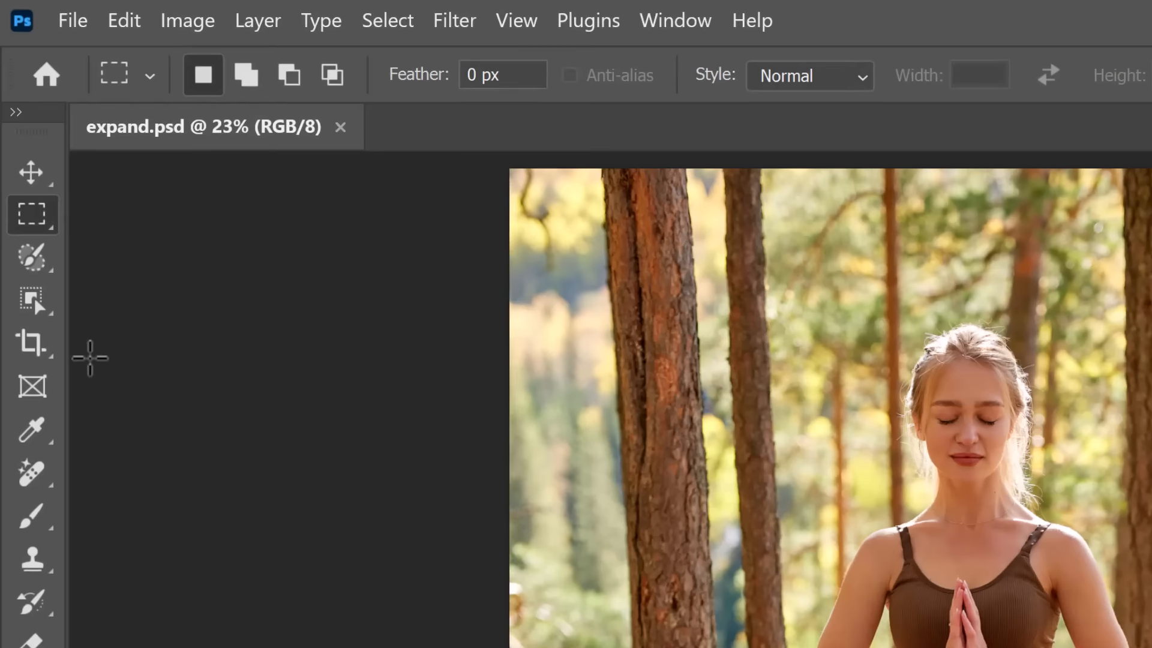
Widen the canvas of the yoga photo with the Crop tool to about 7997 px, placing the empty area right of the photo.
left_click(22, 157)
right_click(53, 379)
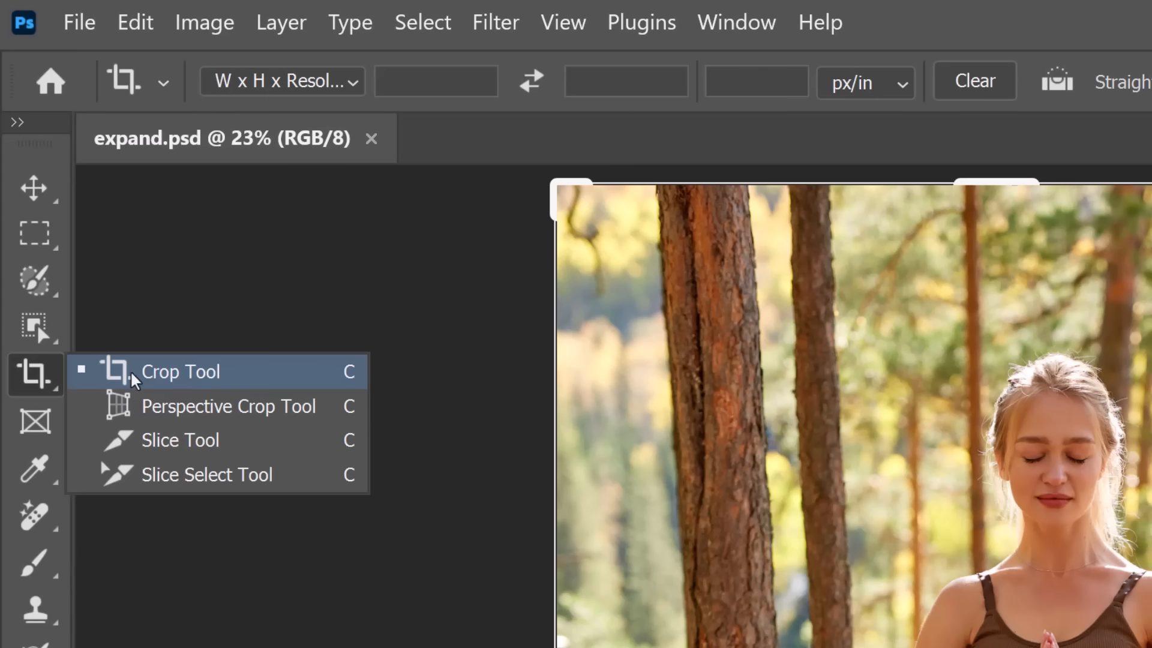
left_click(222, 387)
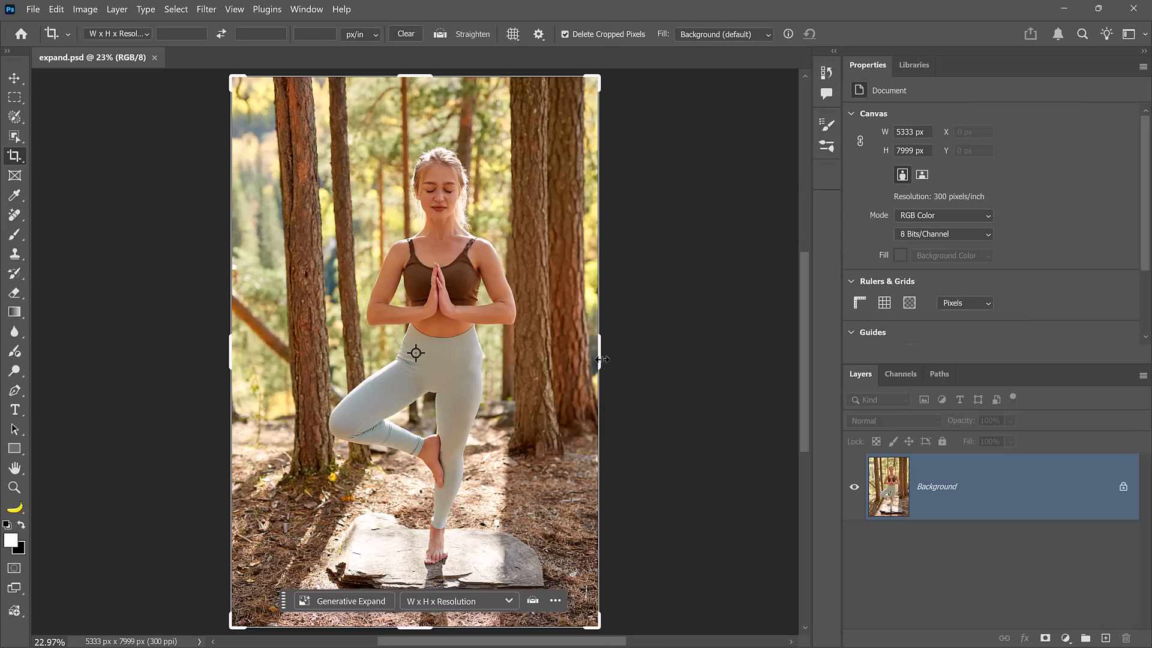
left_click_drag(601, 358, 667, 367)
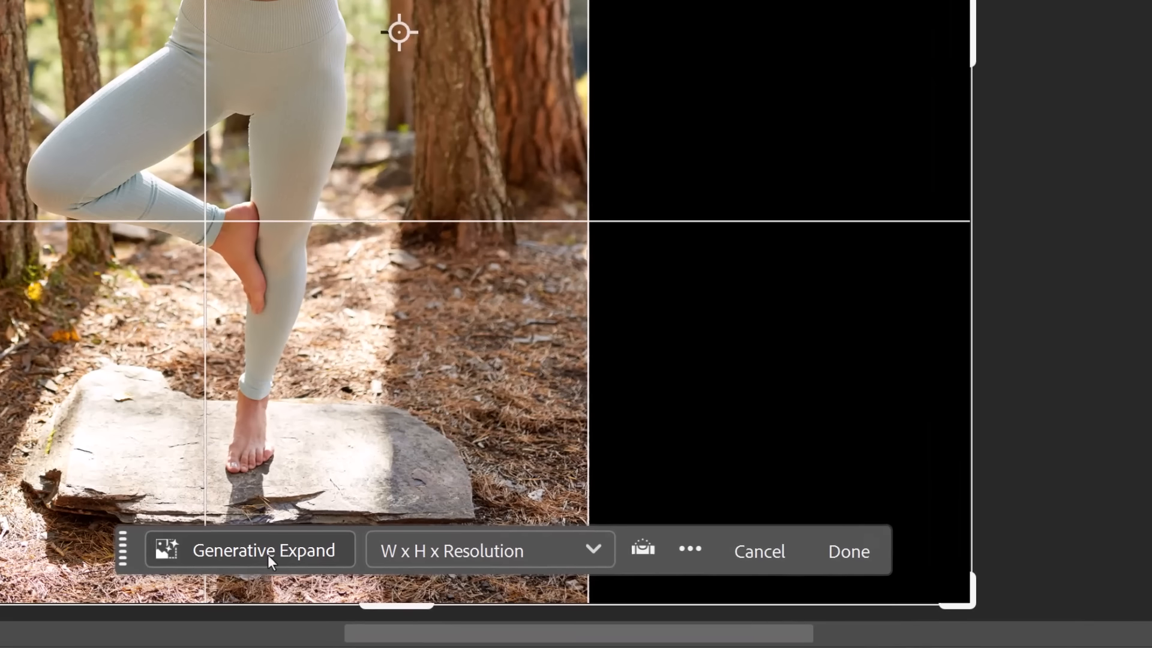
Fill the empty canvas area with Generative Expand, using the Firefly Image 3 model and no prompt.
left_click(268, 554)
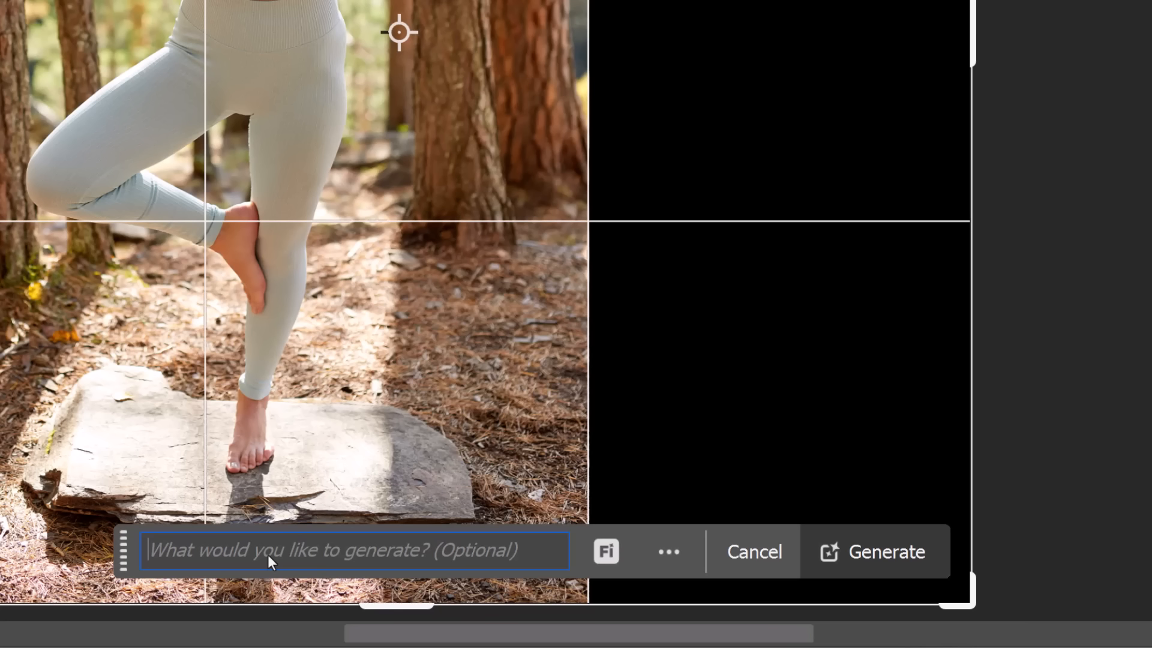
left_click(600, 550)
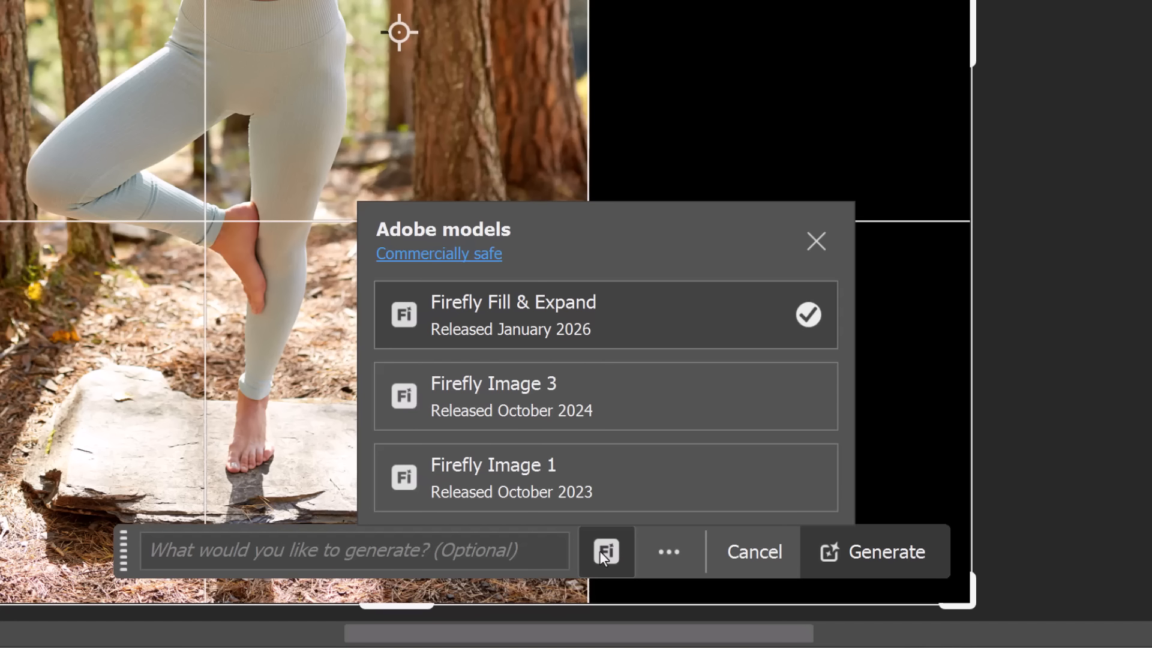
left_click(600, 403)
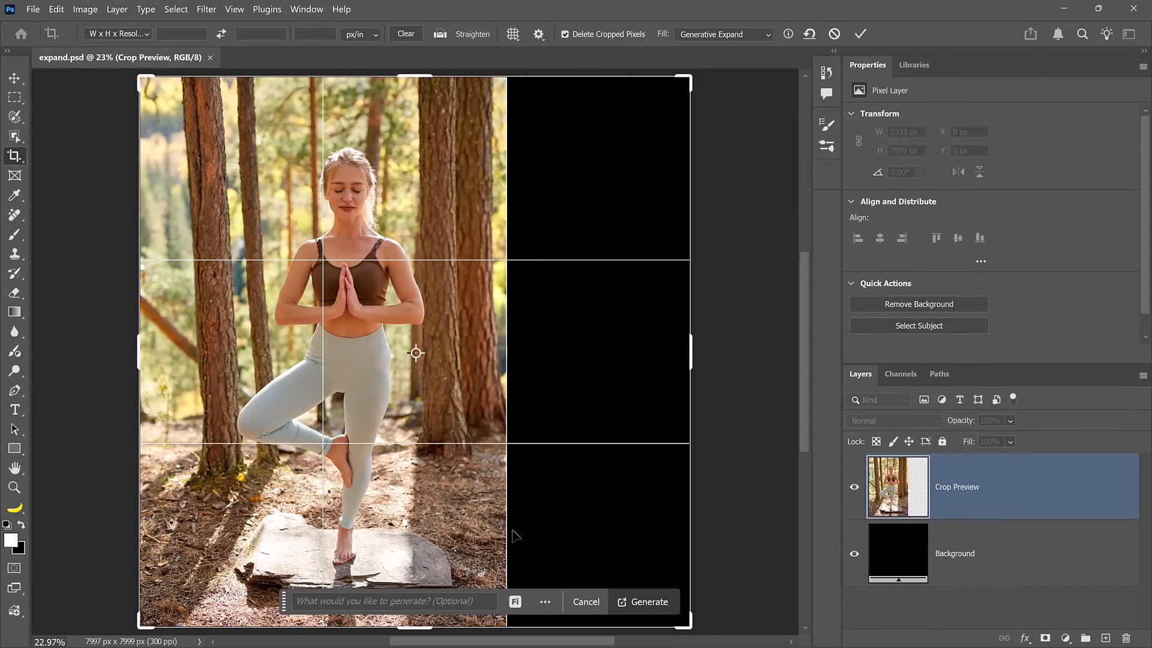
left_click(645, 601)
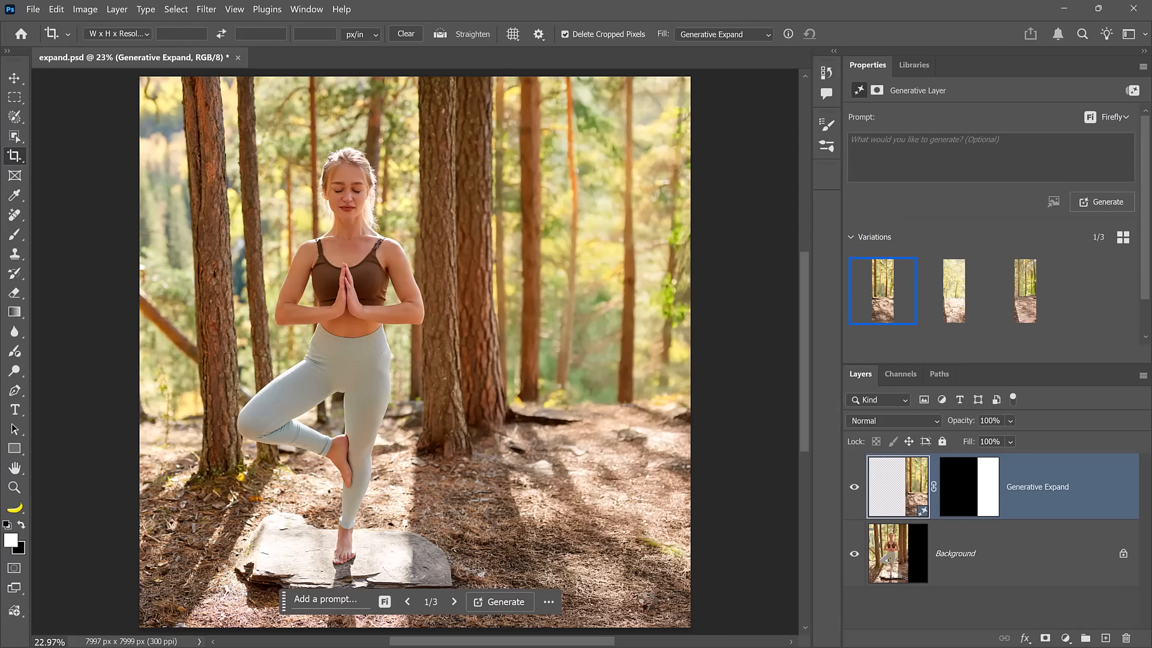
Examine the forest floor at 200% along the seam between the original photo and the generated area.
key("z")
left_click(540, 564)
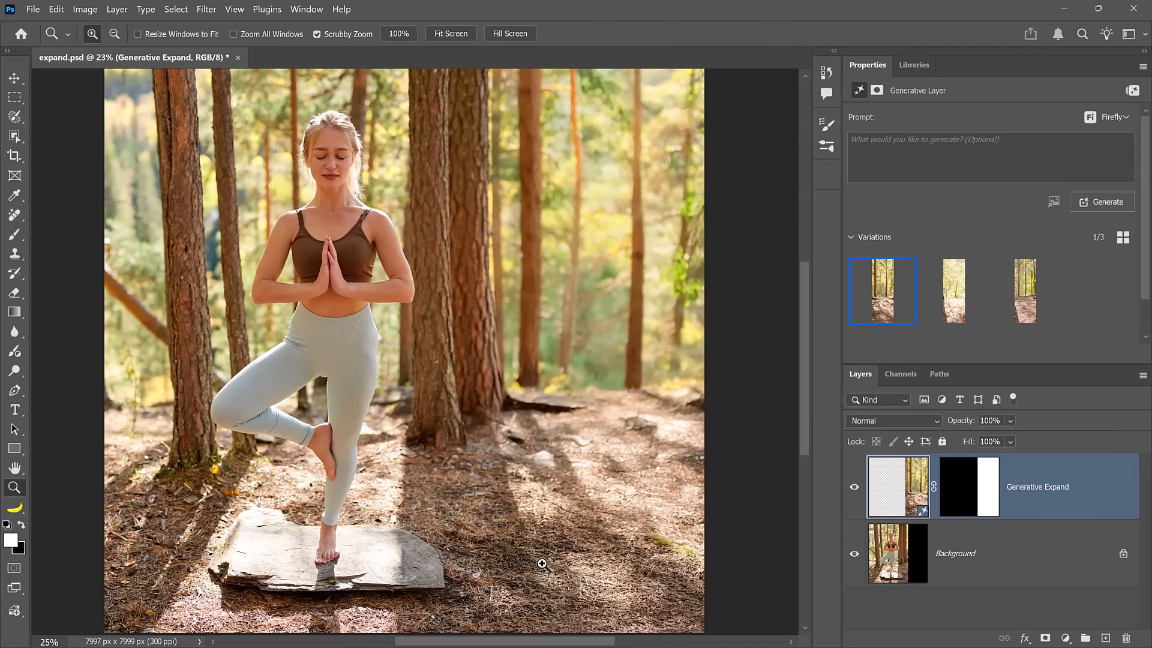
left_click(541, 563)
left_click(541, 563)
left_click(542, 564)
left_click(541, 563)
left_click_drag(475, 557, 656, 326)
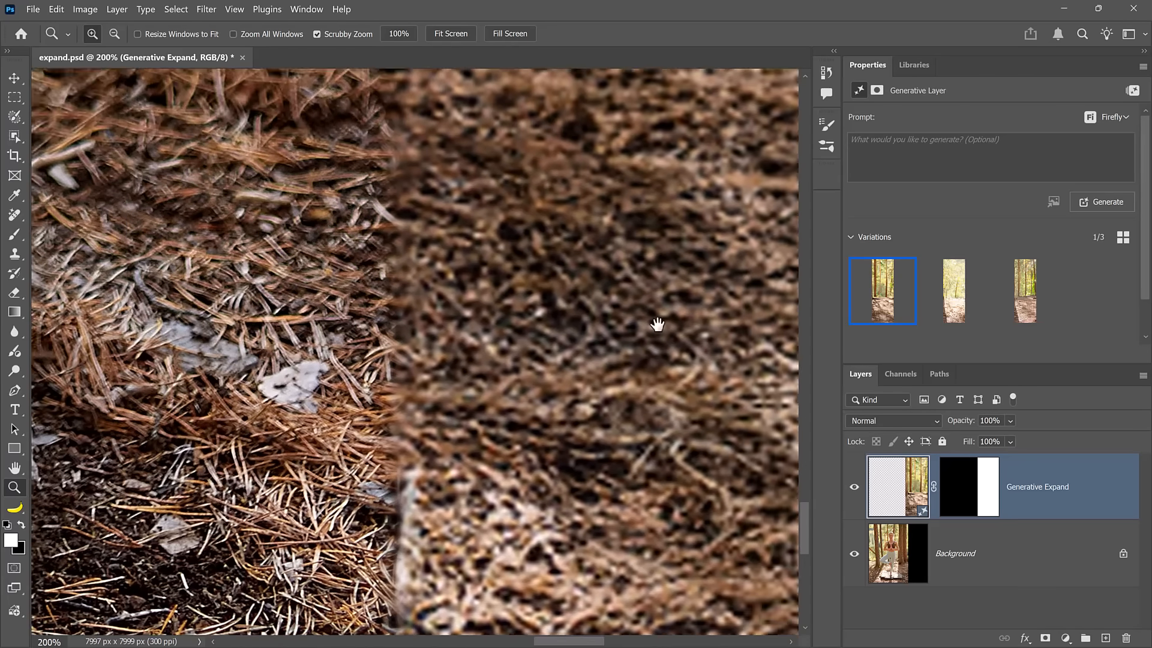
left_click_drag(577, 420, 592, 297)
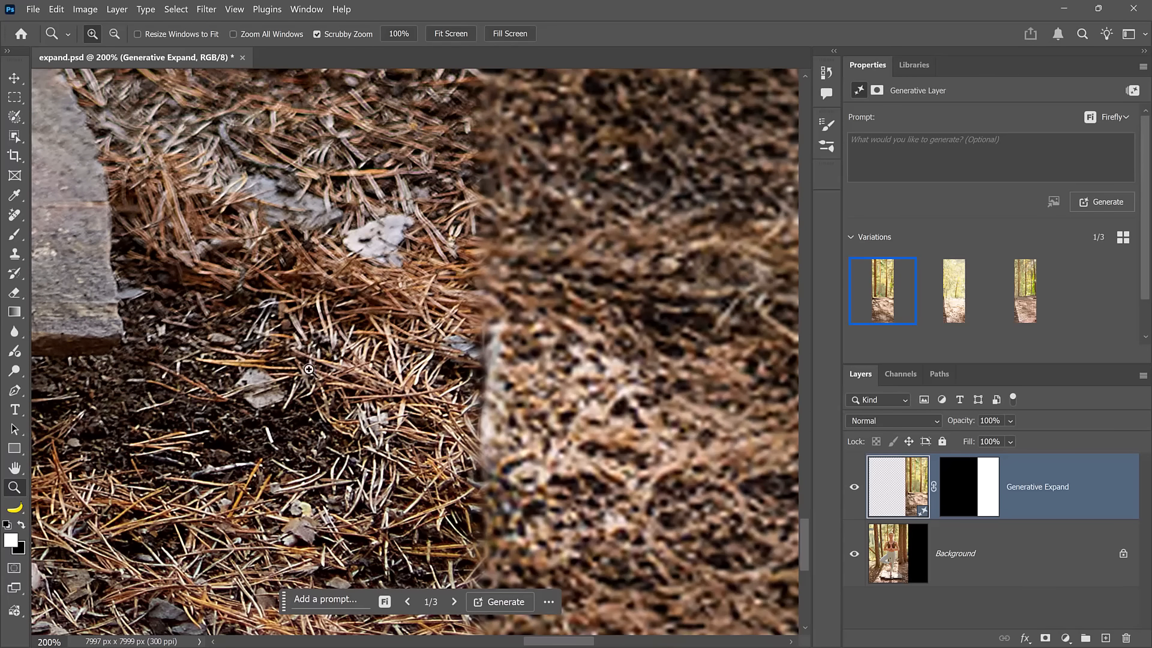
left_click_drag(595, 411, 486, 409)
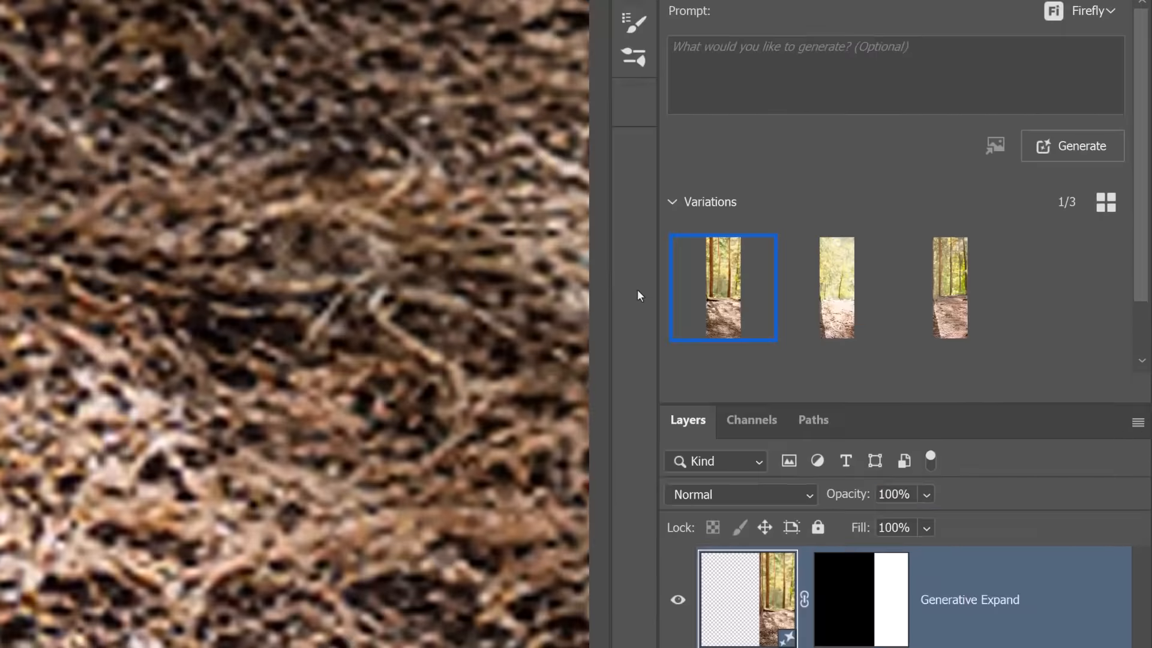
Enhance the detail of the first Generative Expand variation.
mouse_move(684, 246)
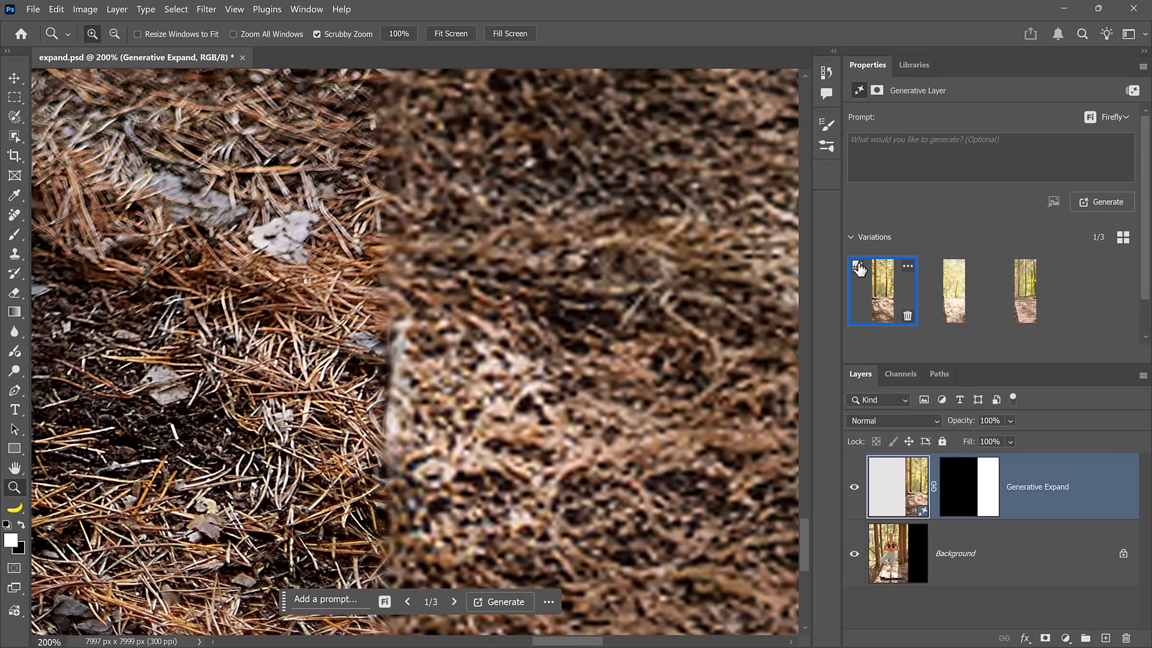
left_click(852, 267)
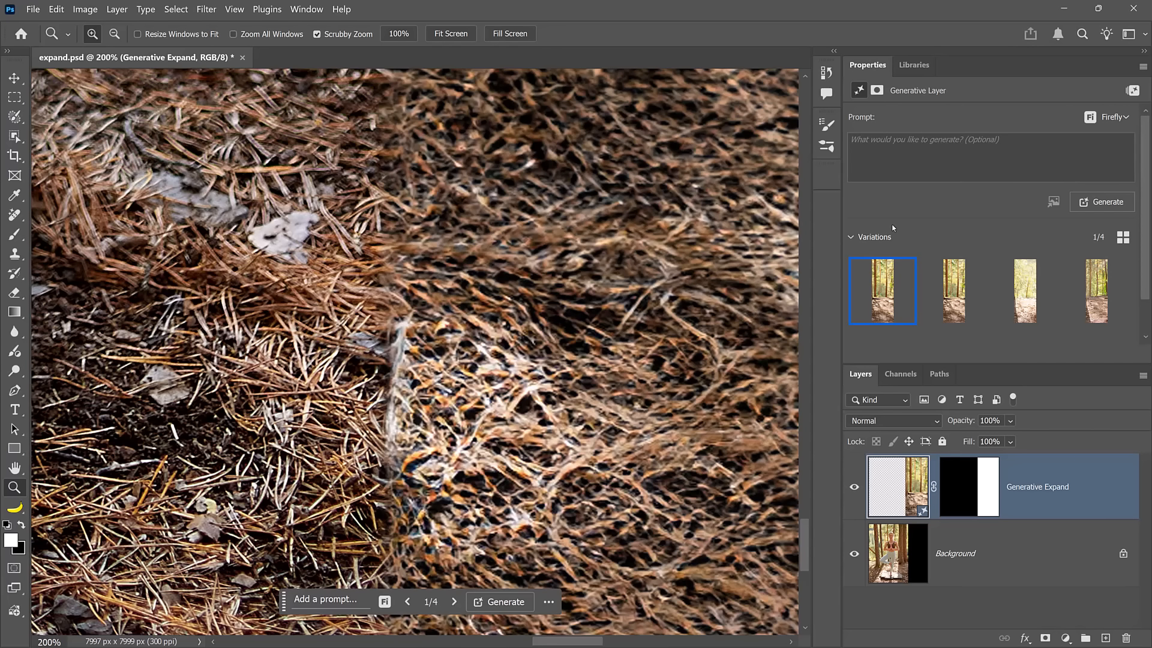
Switch the Generative Expand layer's model to Firefly Fill & Expand and generate new variations without a prompt.
left_click(1104, 120)
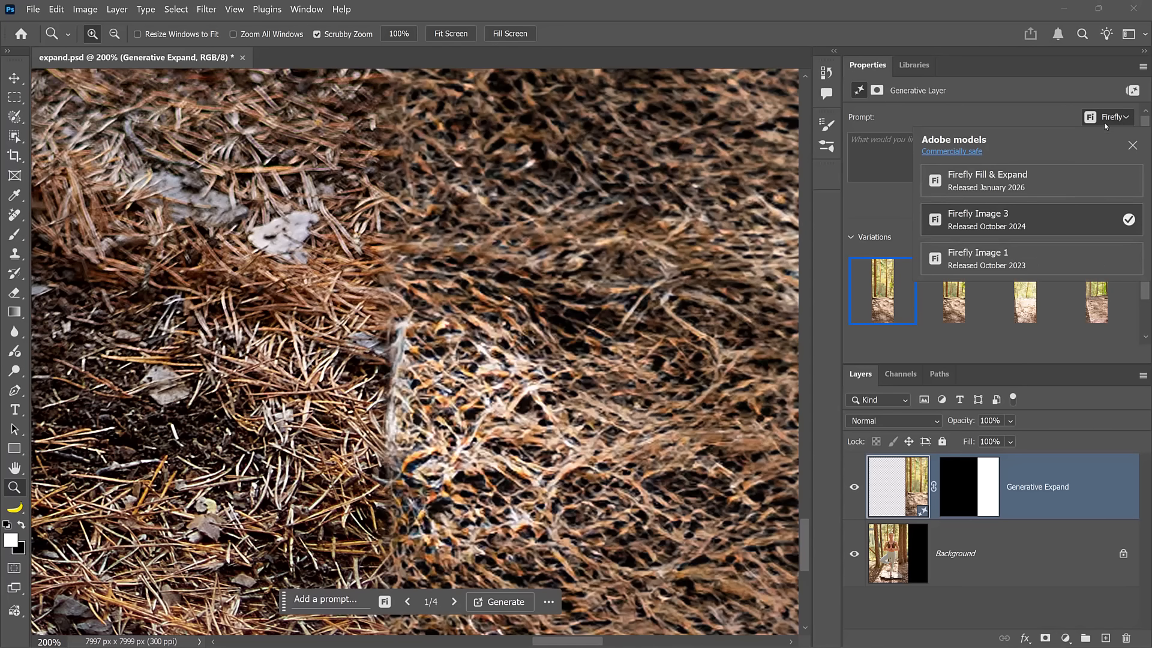
left_click(974, 178)
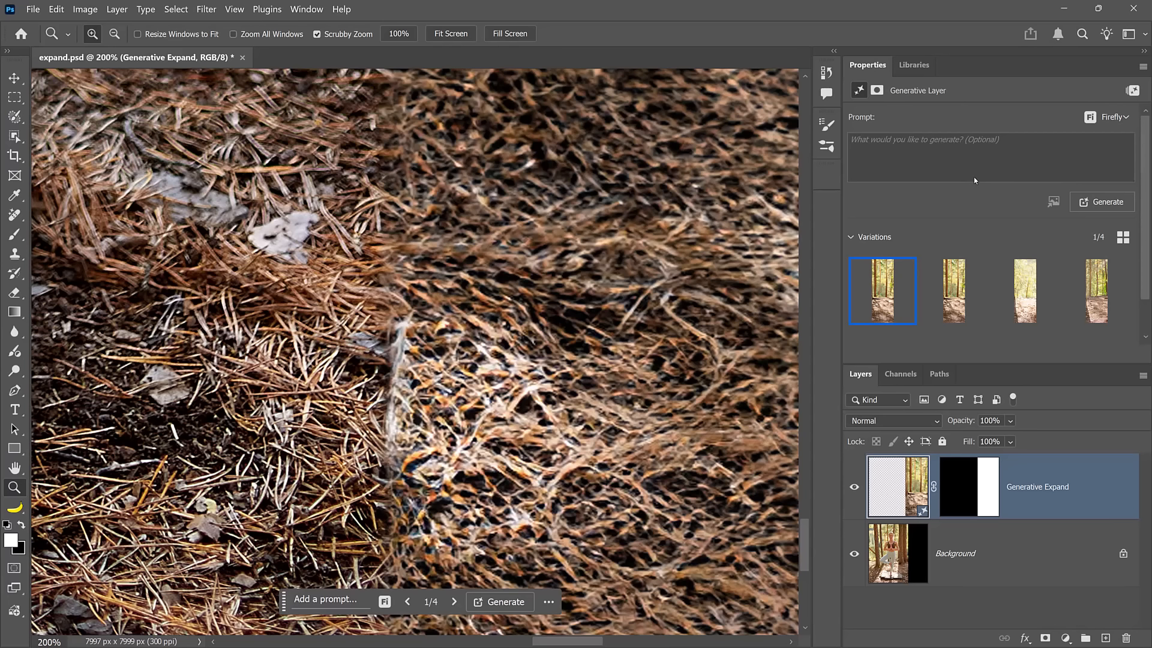
left_click(1079, 206)
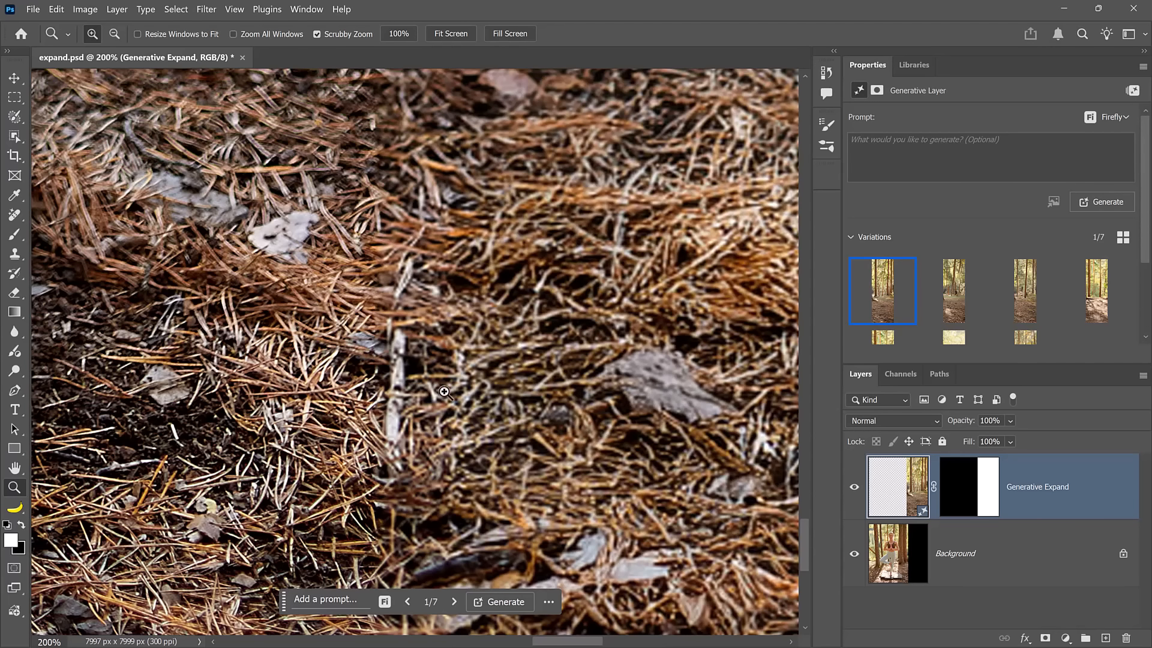
Compare the first and fifth Generative Expand variations along the forest-floor seam at 200% and at 100%.
left_click_drag(517, 443, 495, 375)
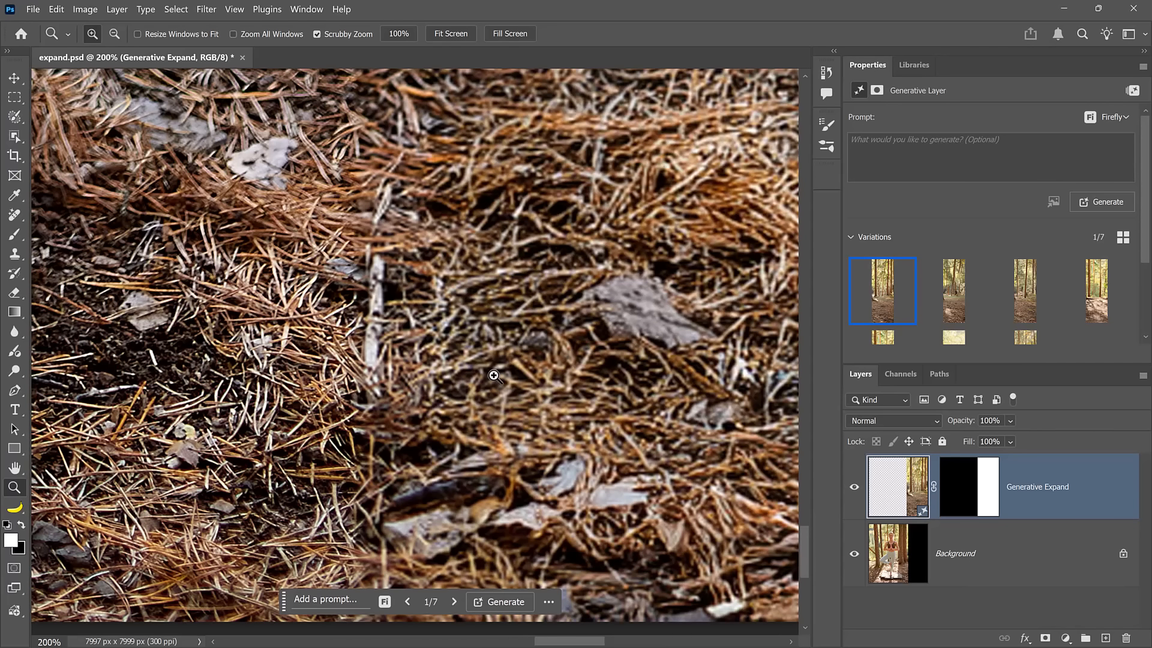
left_click(880, 339)
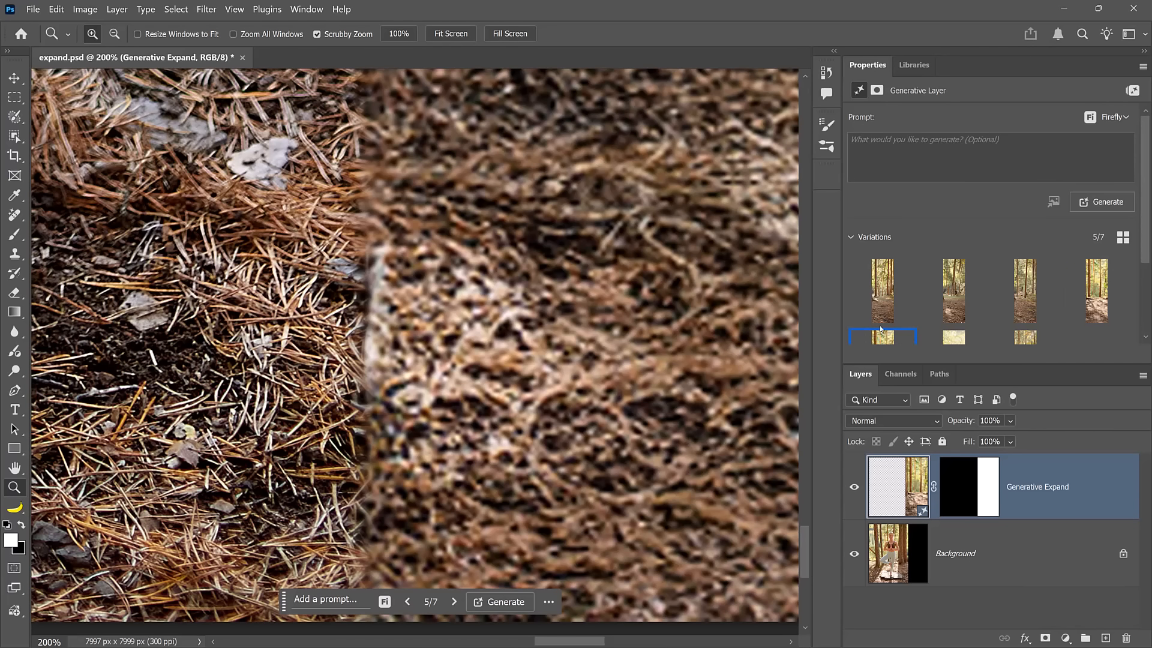
left_click(881, 302)
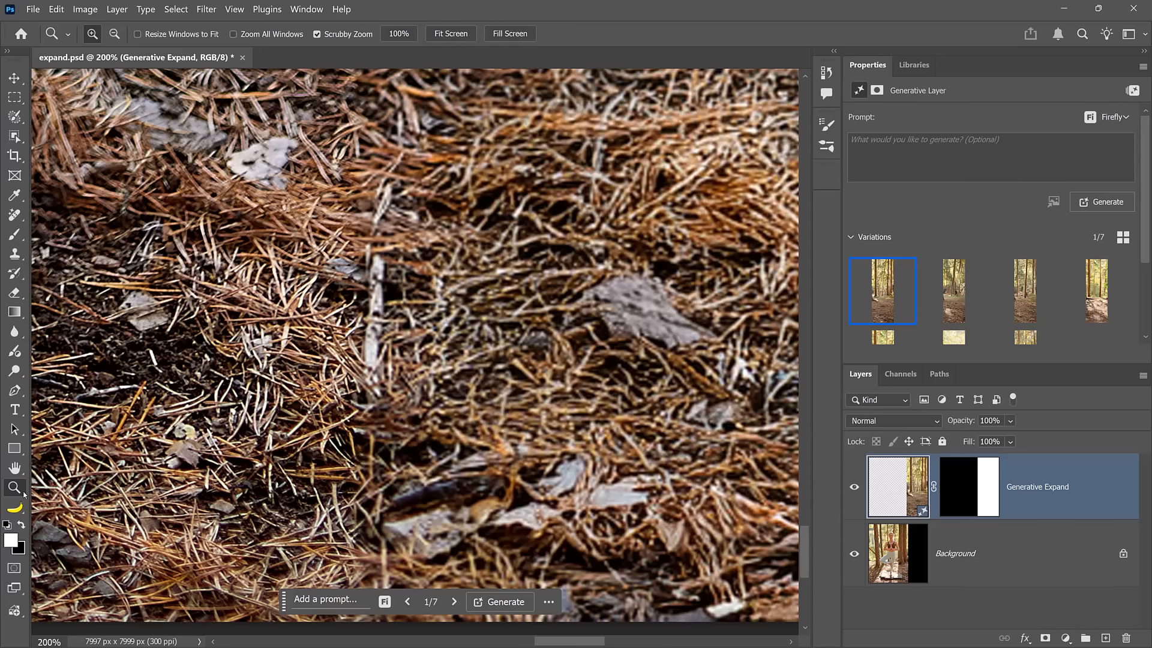
right_click(397, 365)
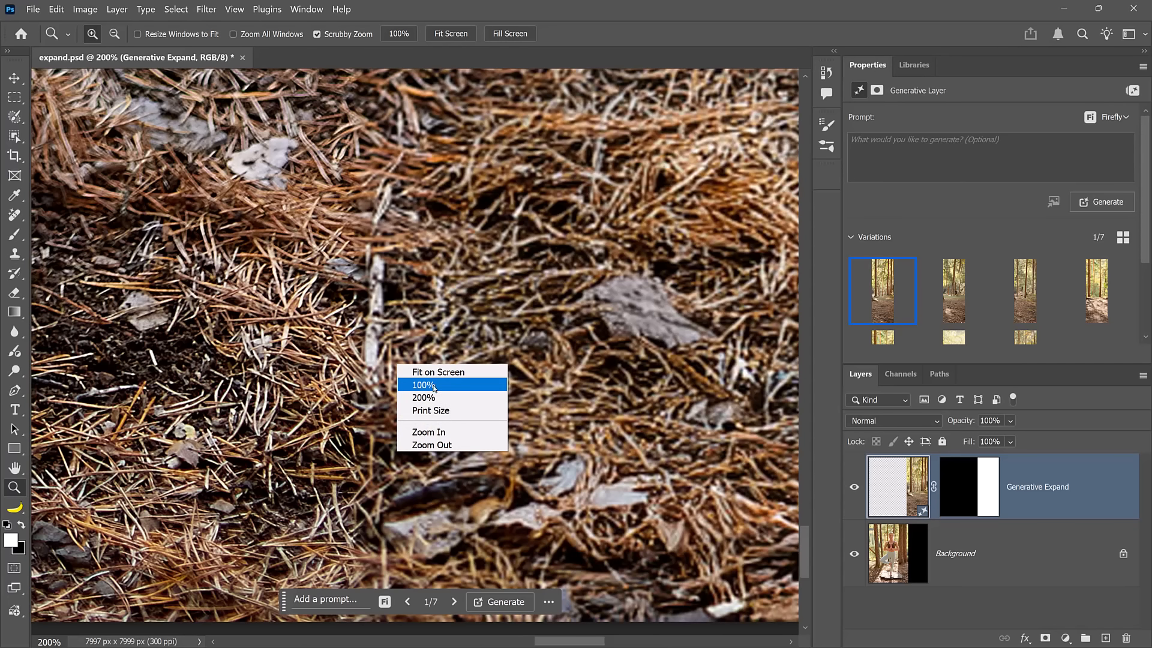
left_click(489, 387)
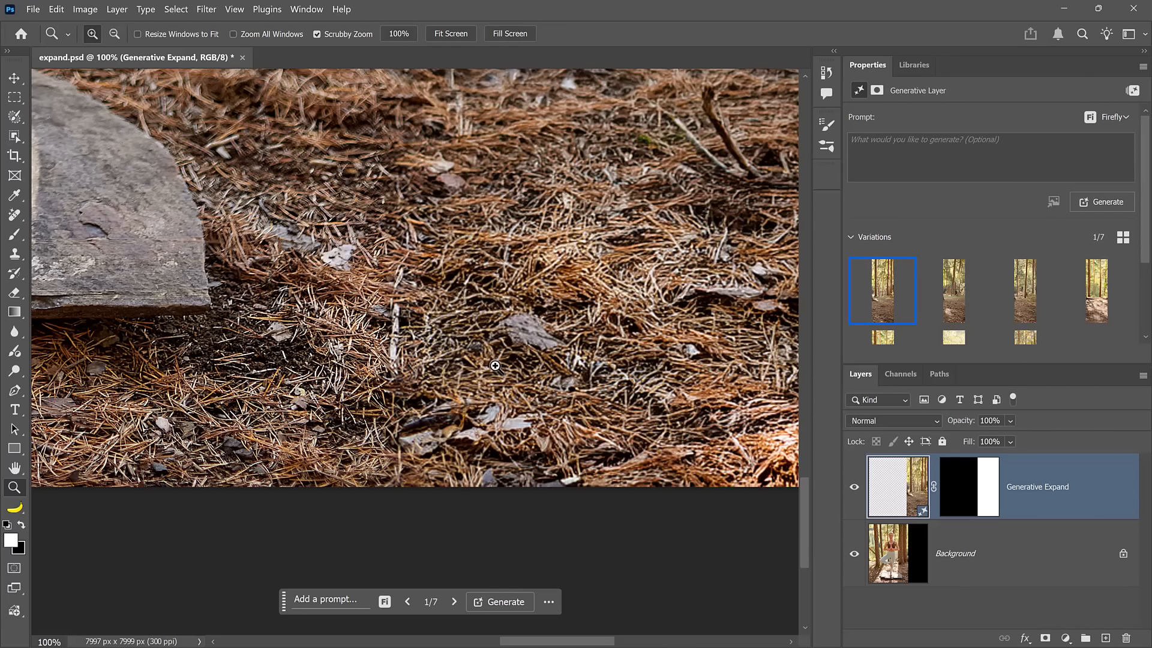
left_click(880, 339)
left_click(880, 297)
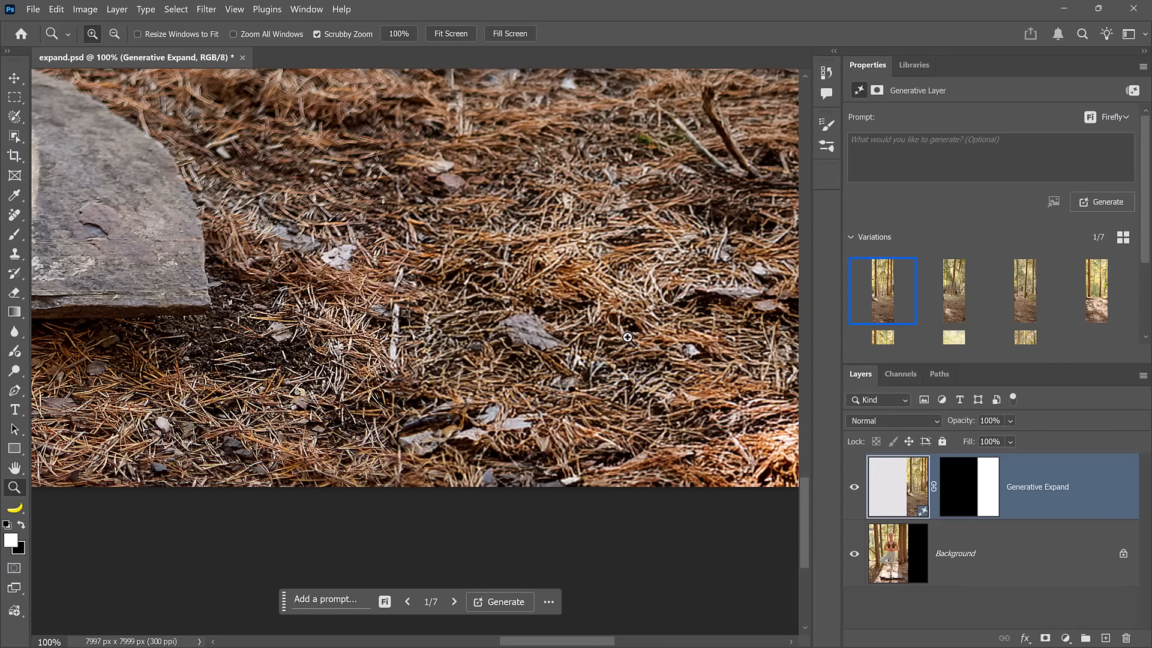
Select a rectangle about 2800 by 1300 px in the forest floor's lower-right corner and apply Generative Fill without a prompt.
key("alt")
left_click(523, 305, "alt")
left_click(523, 305, "alt")
key("space")
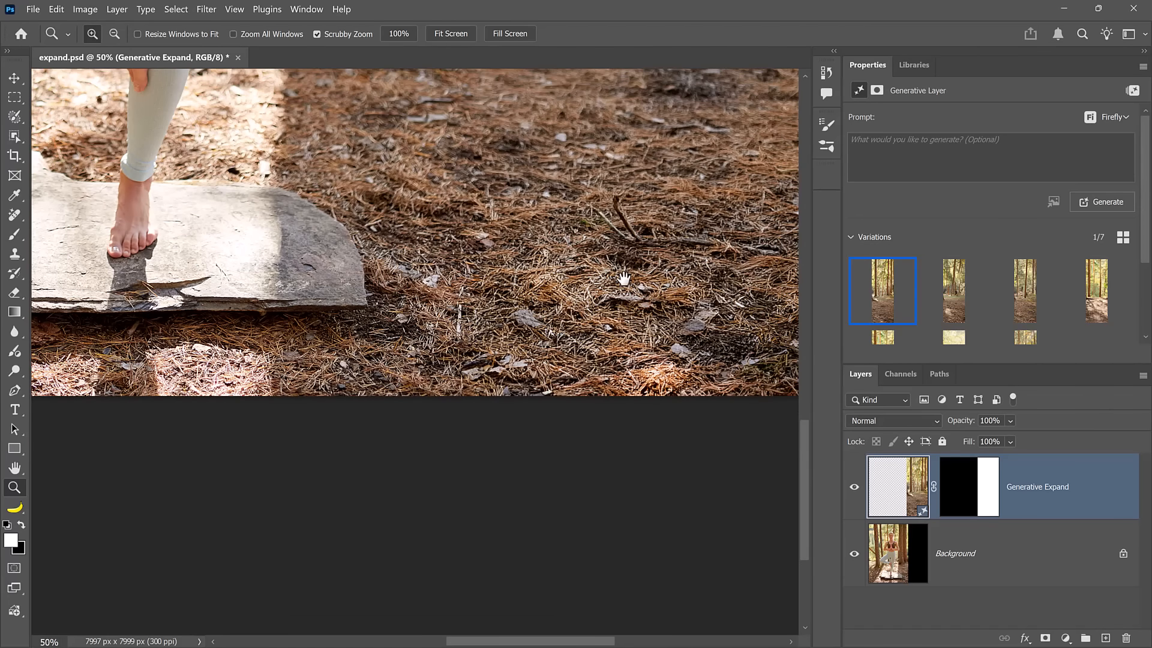
left_click_drag(622, 278, 423, 385)
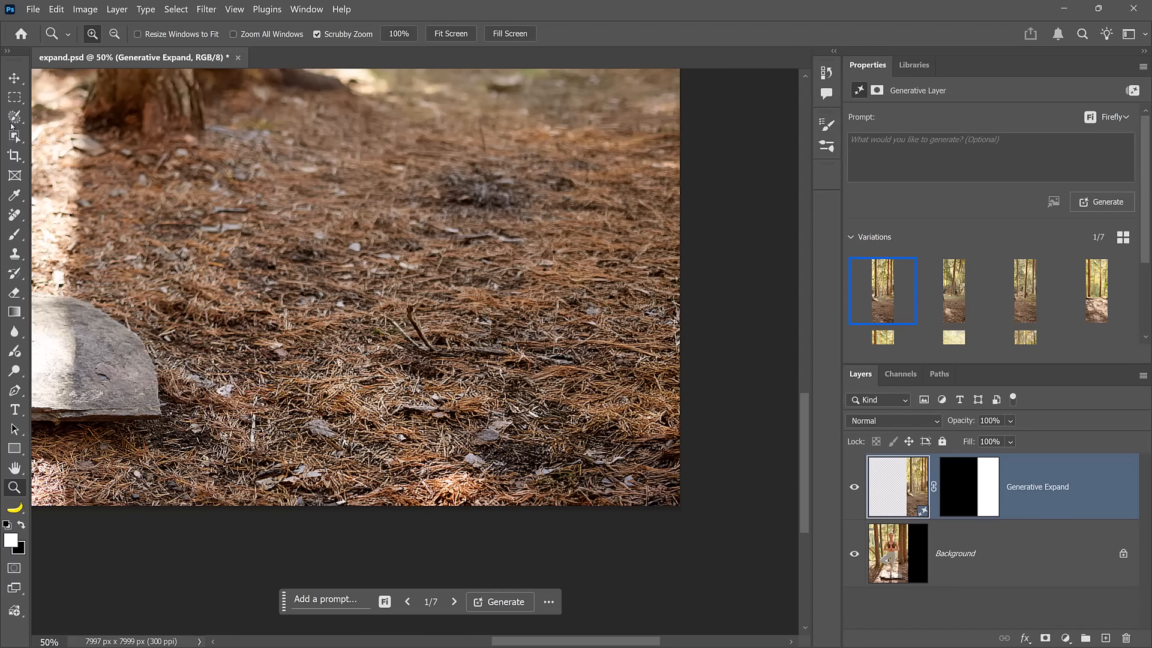
left_click(15, 99)
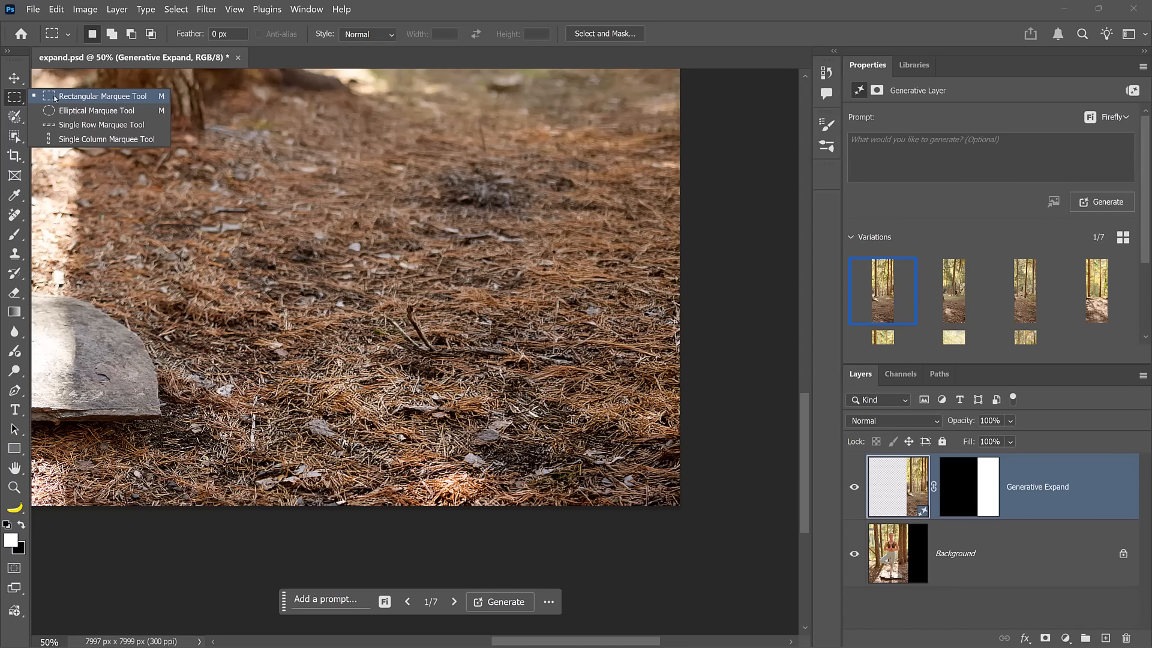
left_click(90, 96)
left_click_drag(680, 505, 635, 489)
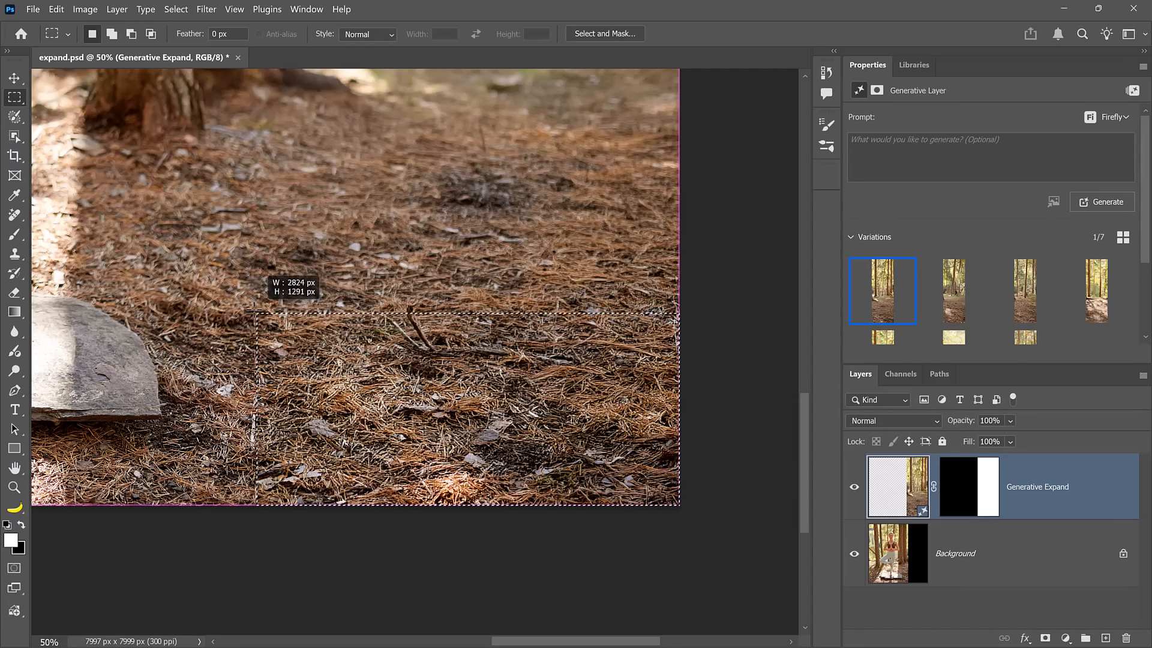
left_click_drag(252, 305, 252, 306)
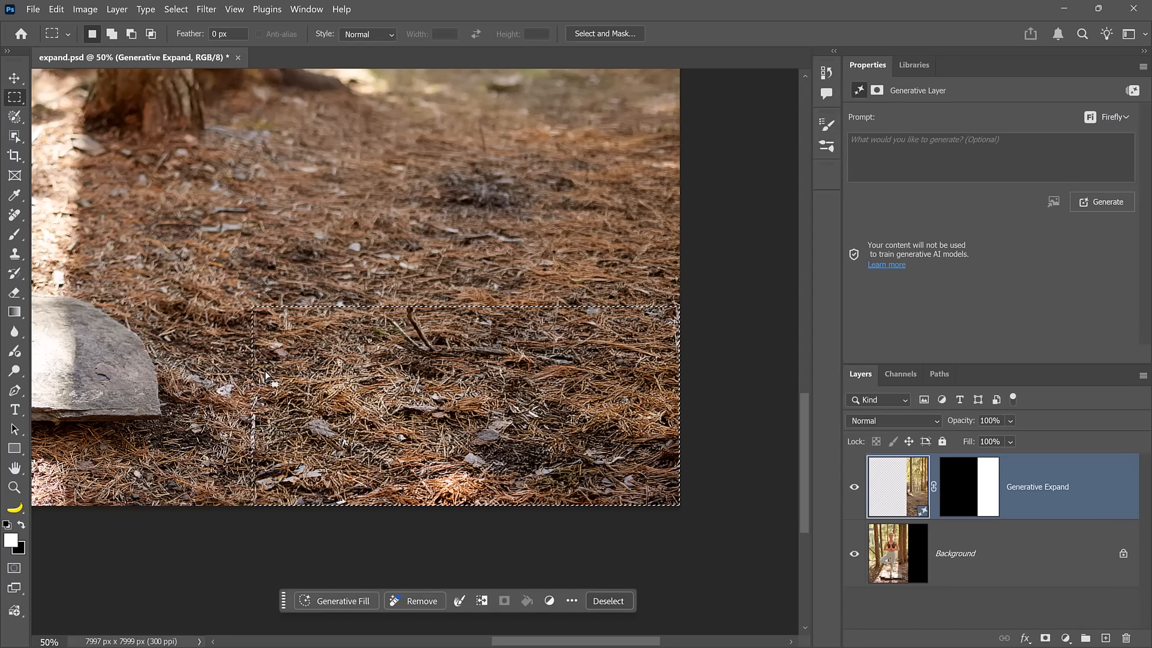
left_click(336, 601)
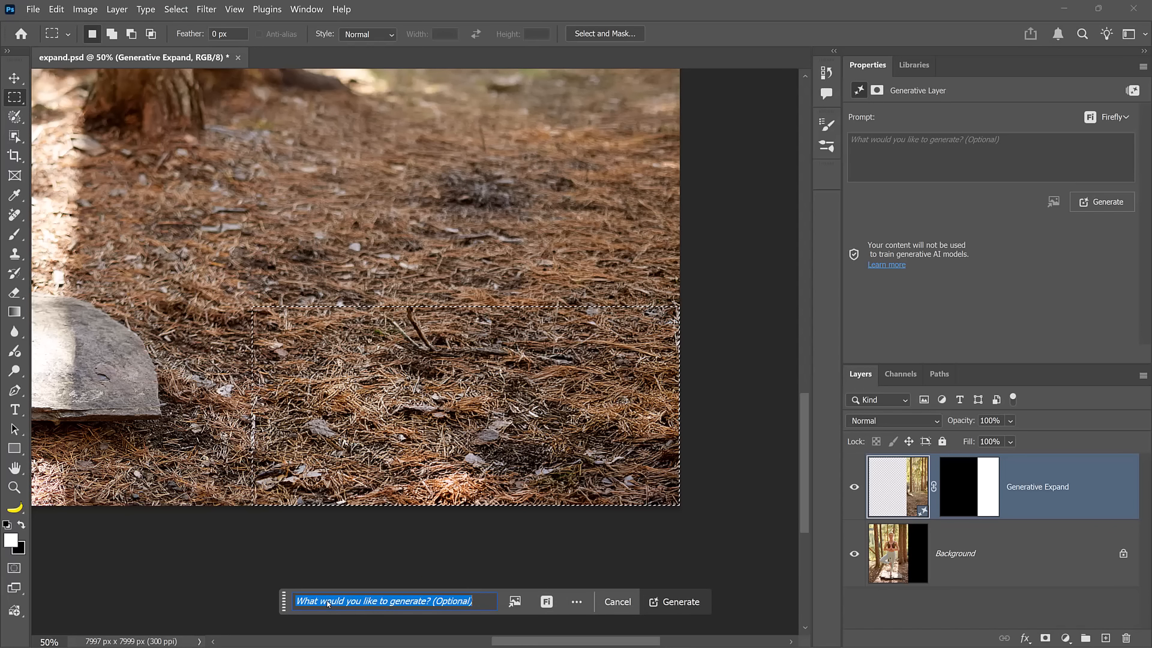
left_click(663, 601)
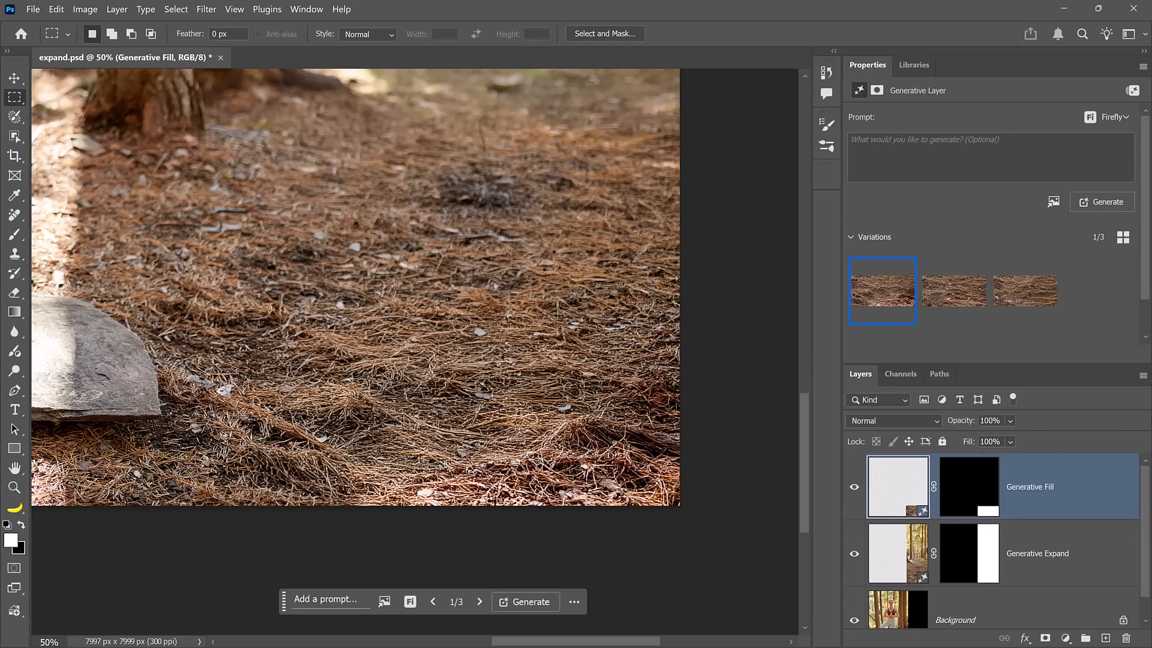
Toggle the Generative Fill layer's visibility to compare the refilled corner with the original expansion.
left_click(854, 487)
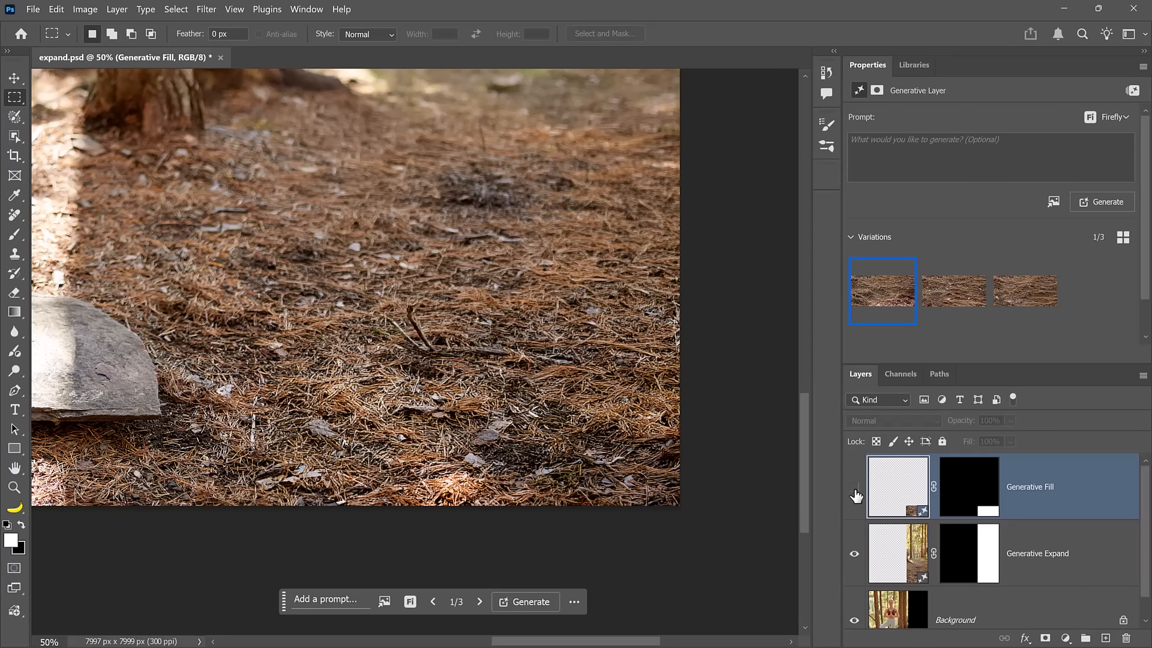
left_click(855, 488)
left_click(854, 488)
left_click(854, 487)
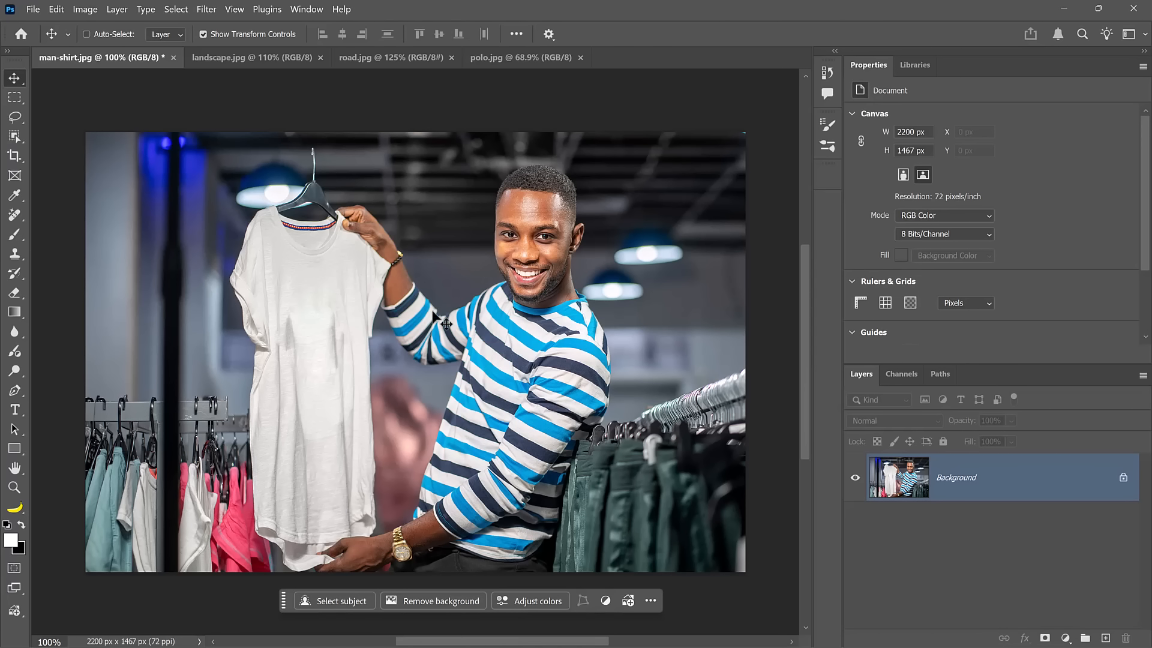
View the argyle shirt in polo.jpg and return to the man-shirt.jpg document.
left_click(501, 65)
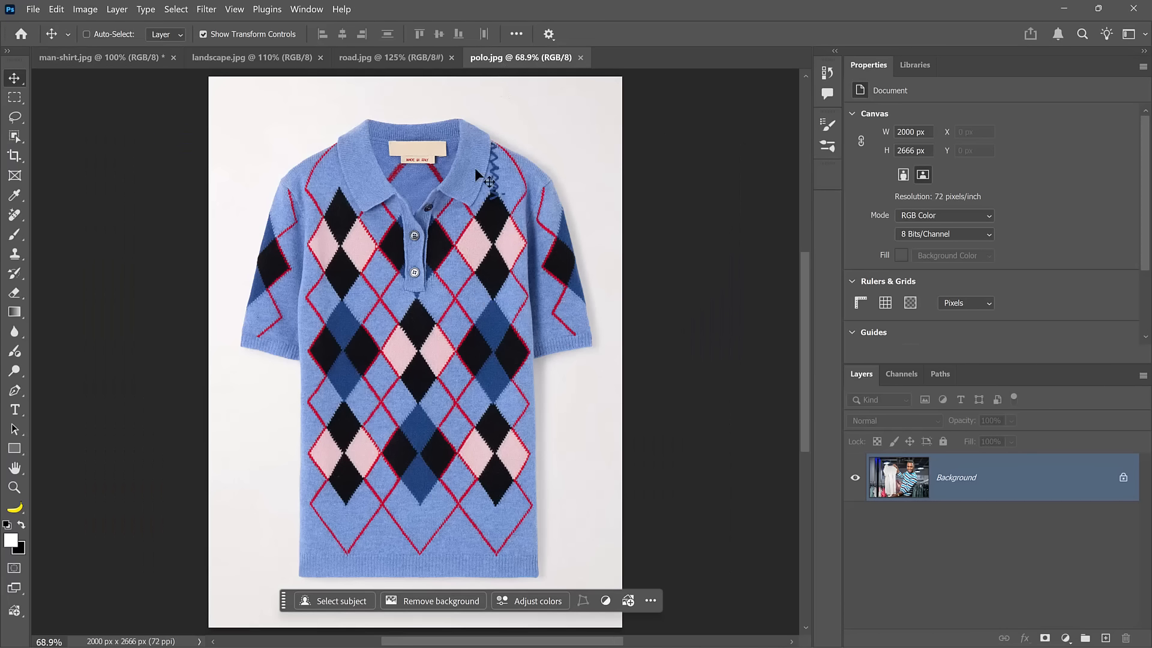
left_click(117, 61)
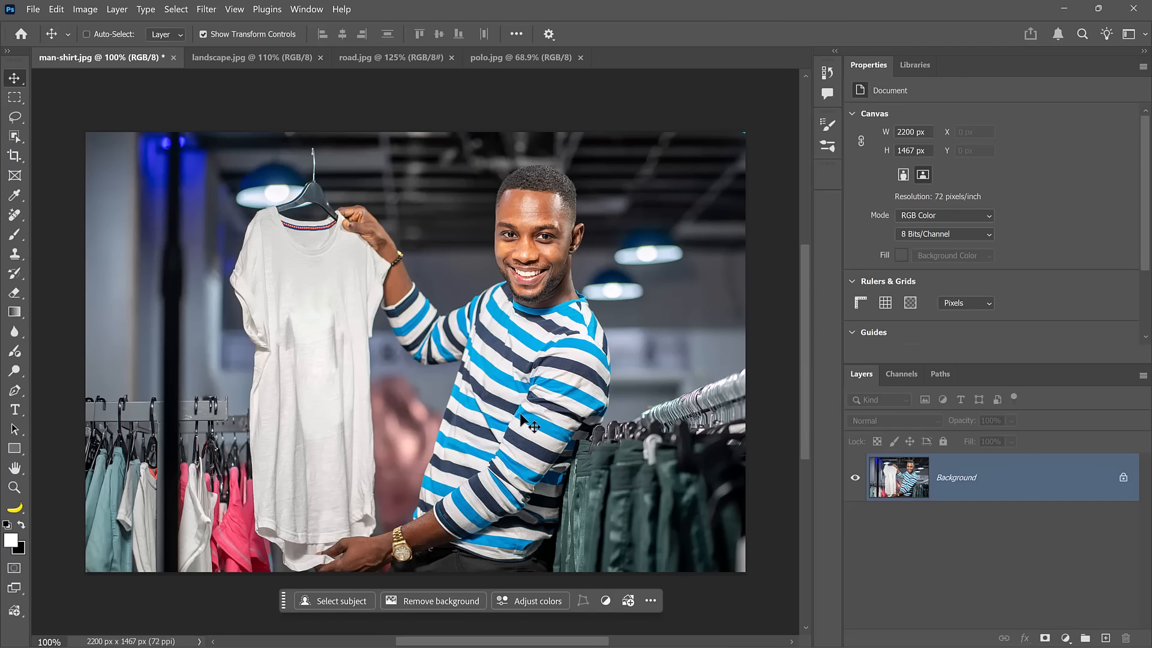
Try Select People with Upper clothes, select the man's striped shirt with the Object Selection tool, and deselect it.
left_click(15, 135)
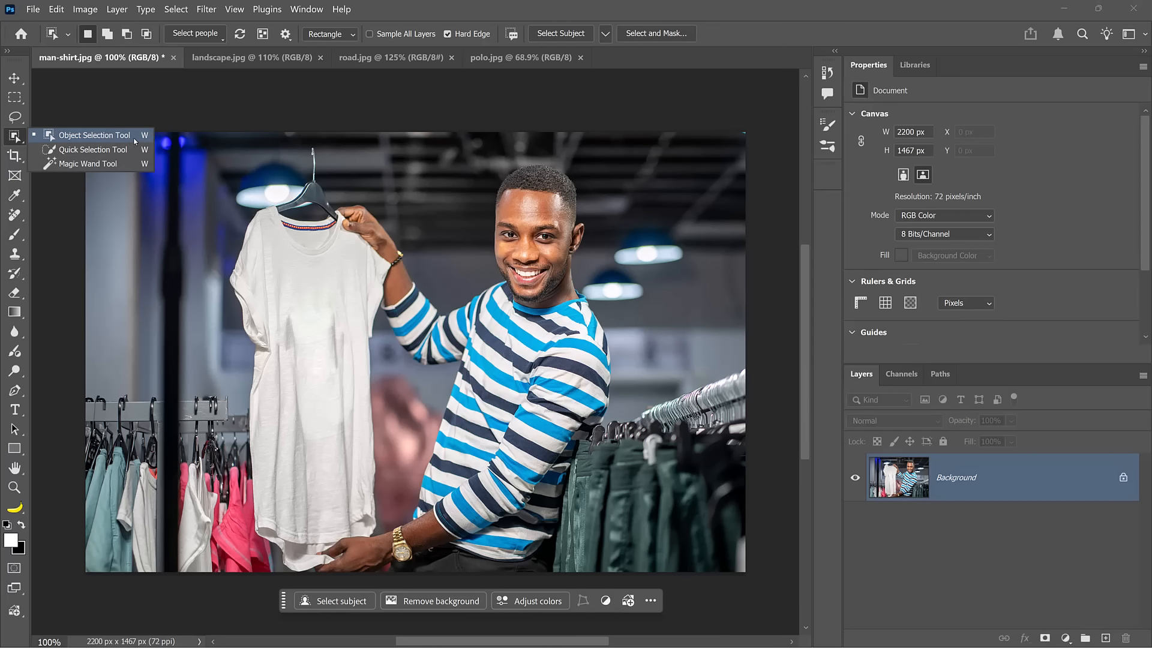
left_click(209, 36)
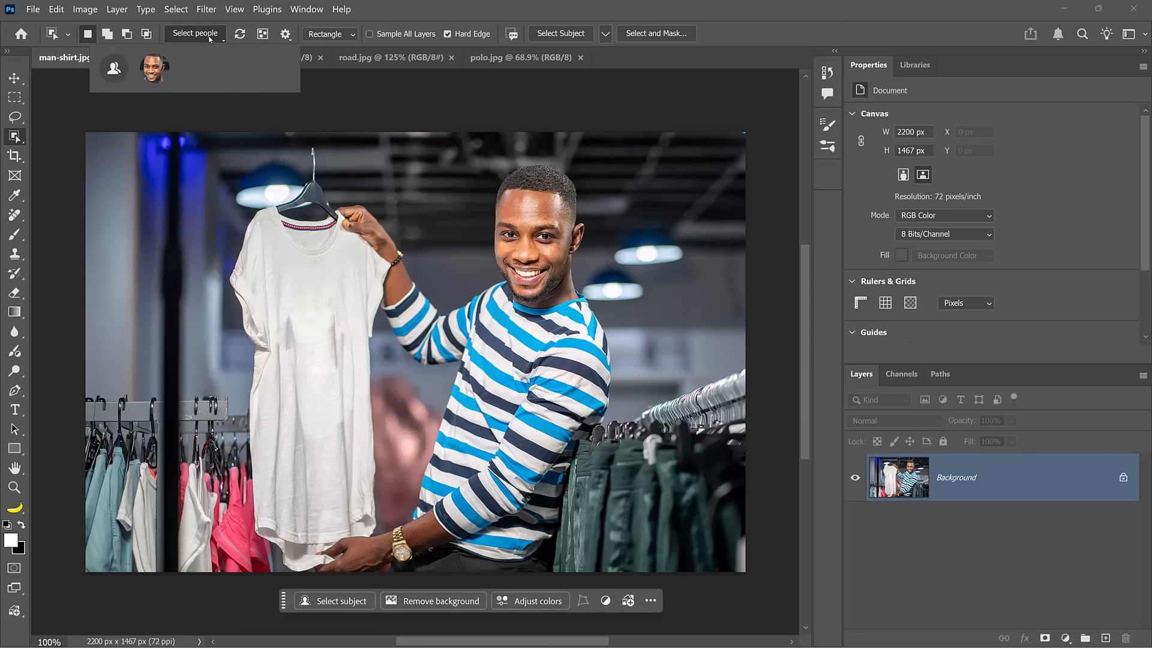
left_click(155, 69)
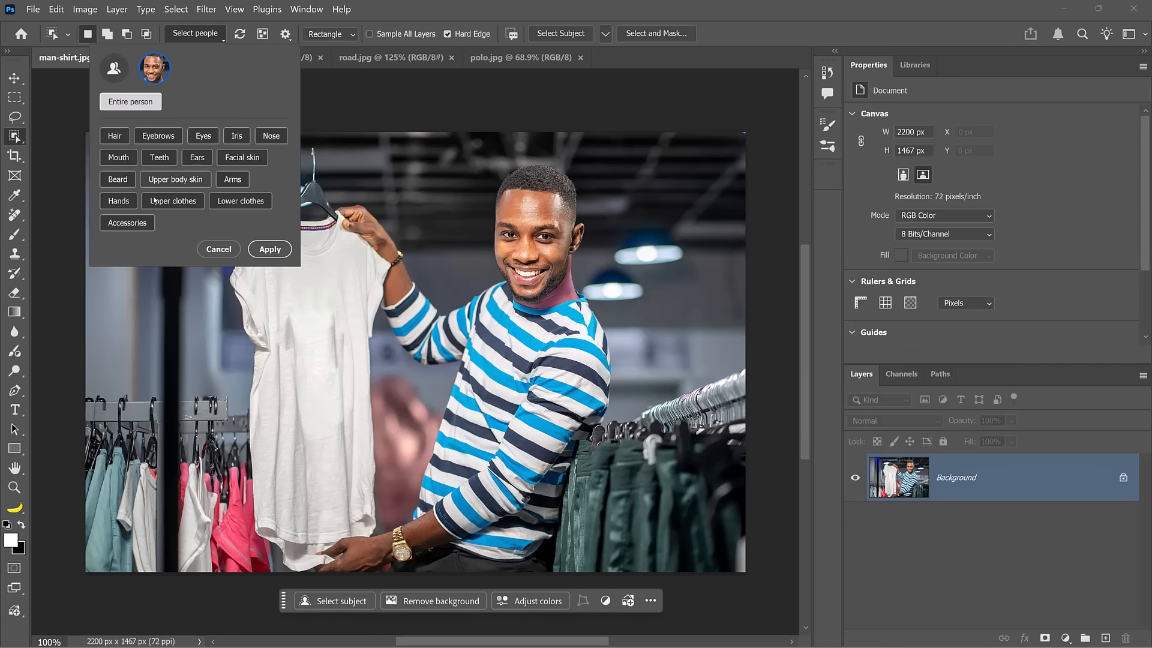
left_click(180, 202)
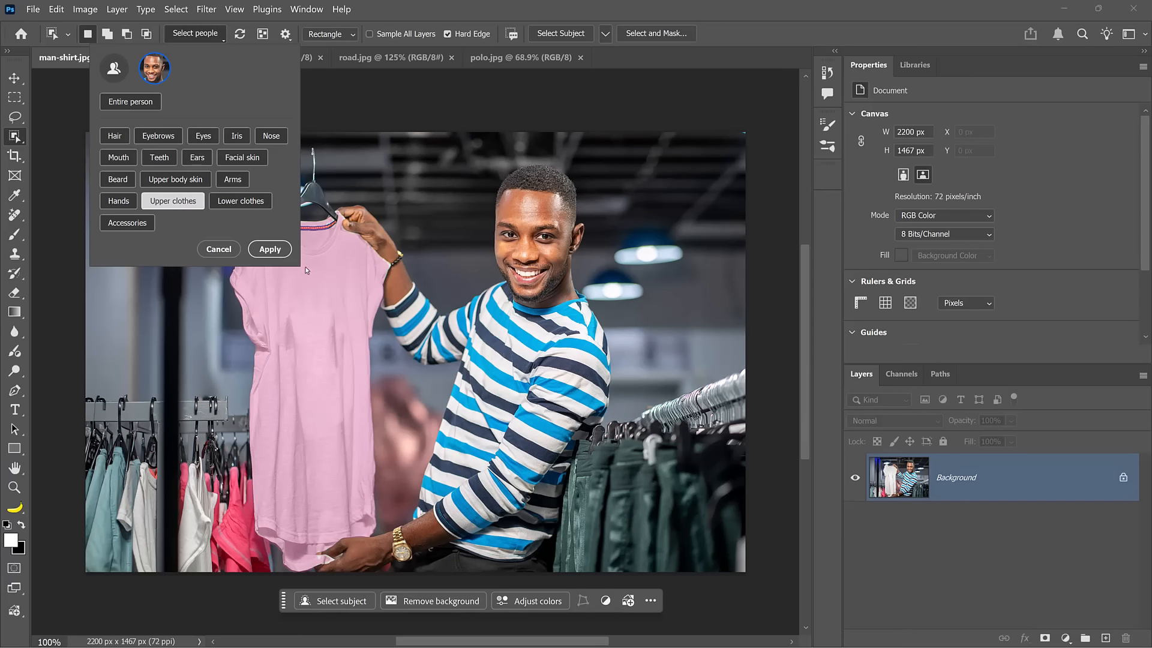
left_click(425, 324)
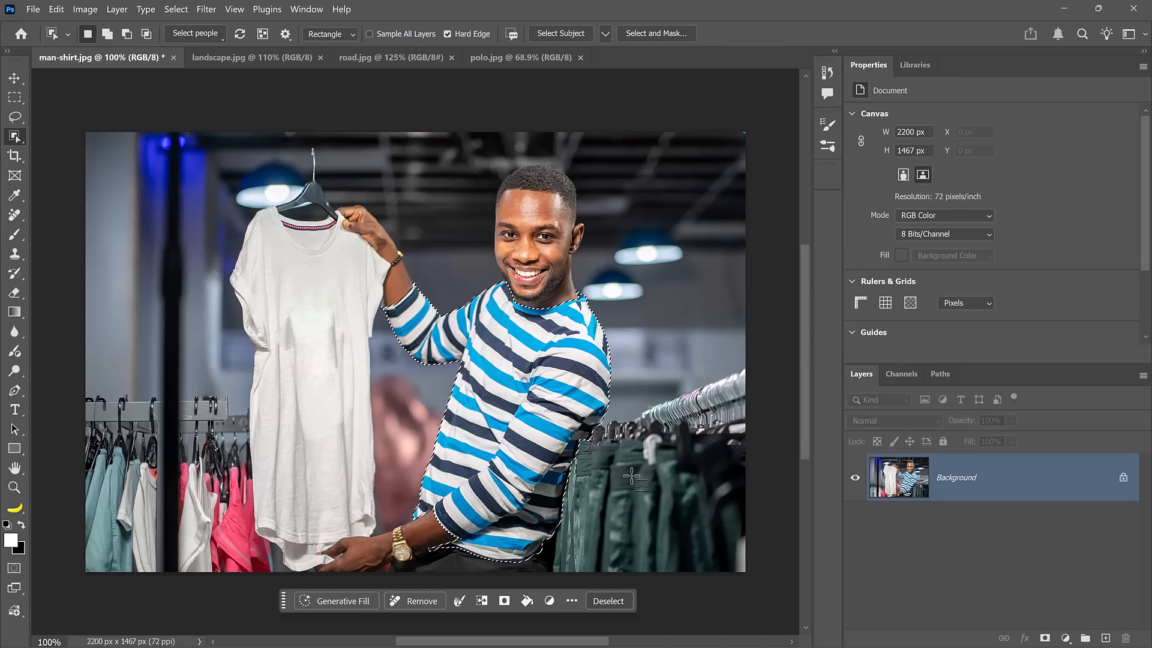
key("ctrl+d")
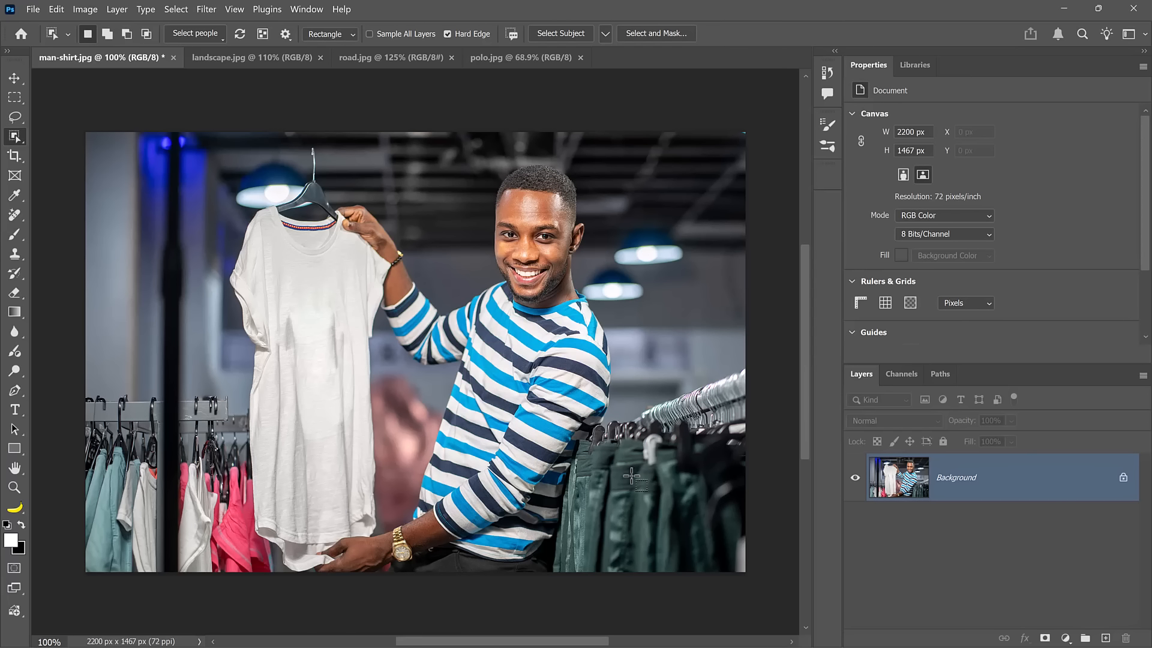
Paint a loose selection around the man's striped shirt with the Selection Brush and start a Generative Fill.
left_click(15, 117)
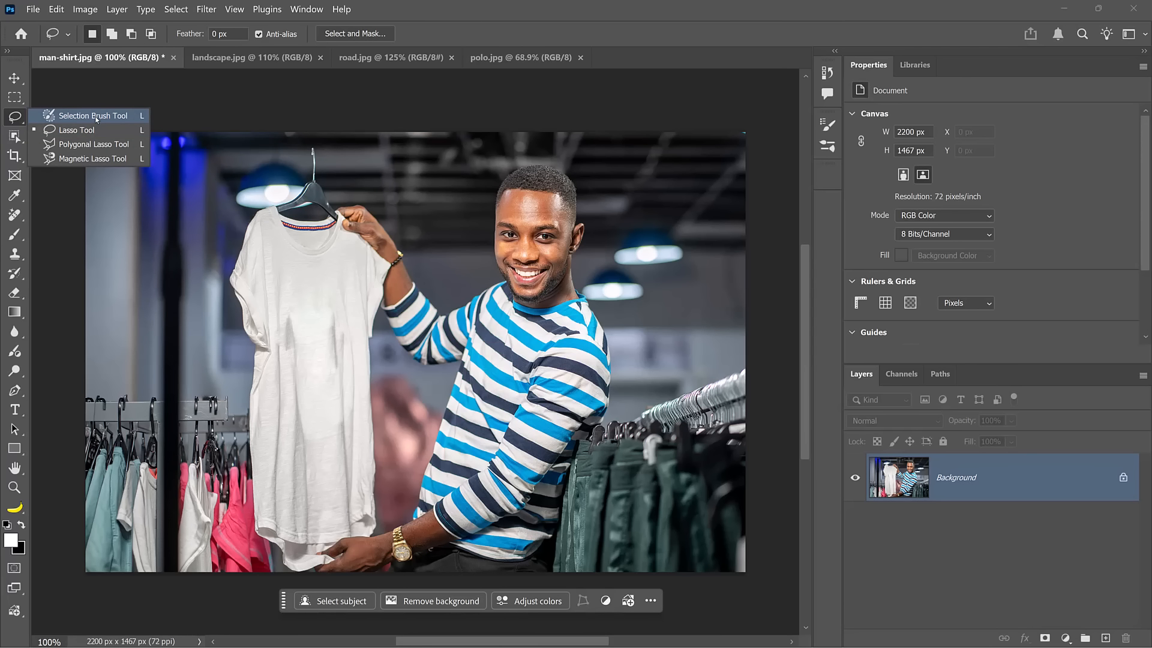
left_click(84, 116)
mouse_move(426, 289)
left_mouse_down()
mouse_move(413, 279)
mouse_move(389, 293)
mouse_move(373, 324)
mouse_move(410, 370)
left_mouse_up()
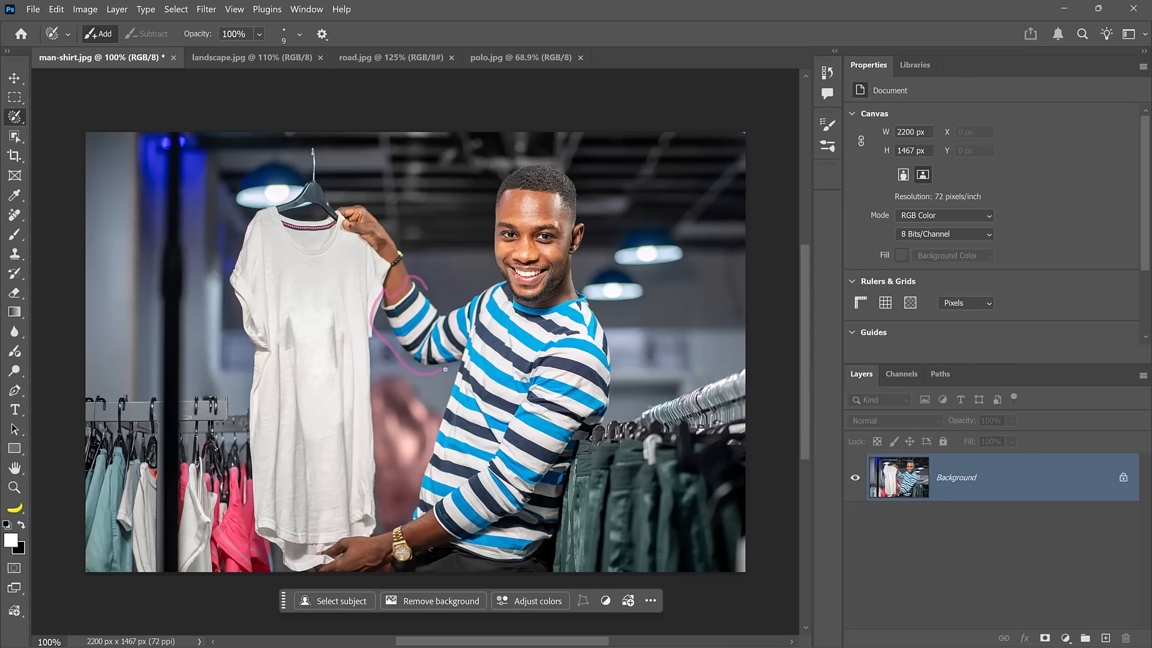
mouse_move(419, 464)
left_mouse_down()
mouse_move(408, 520)
mouse_move(428, 519)
mouse_move(457, 554)
mouse_move(521, 565)
mouse_move(558, 535)
mouse_move(576, 453)
mouse_move(576, 466)
mouse_move(619, 387)
mouse_move(616, 325)
mouse_move(585, 290)
mouse_move(527, 305)
mouse_move(506, 279)
mouse_move(424, 288)
left_mouse_up()
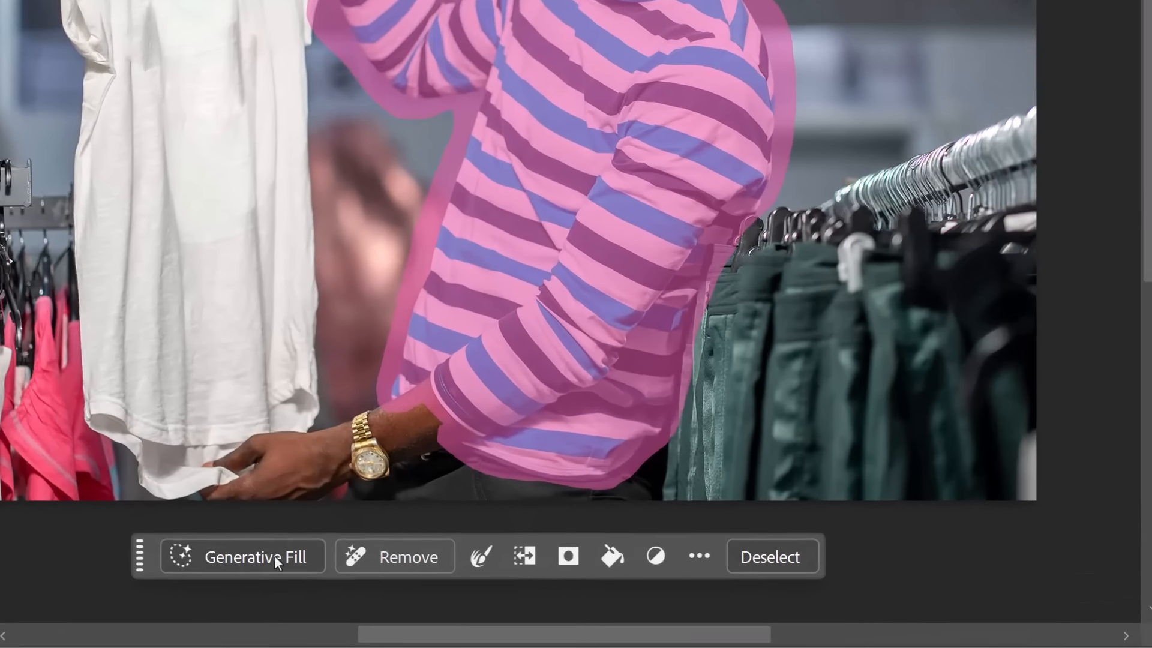
left_click(338, 600)
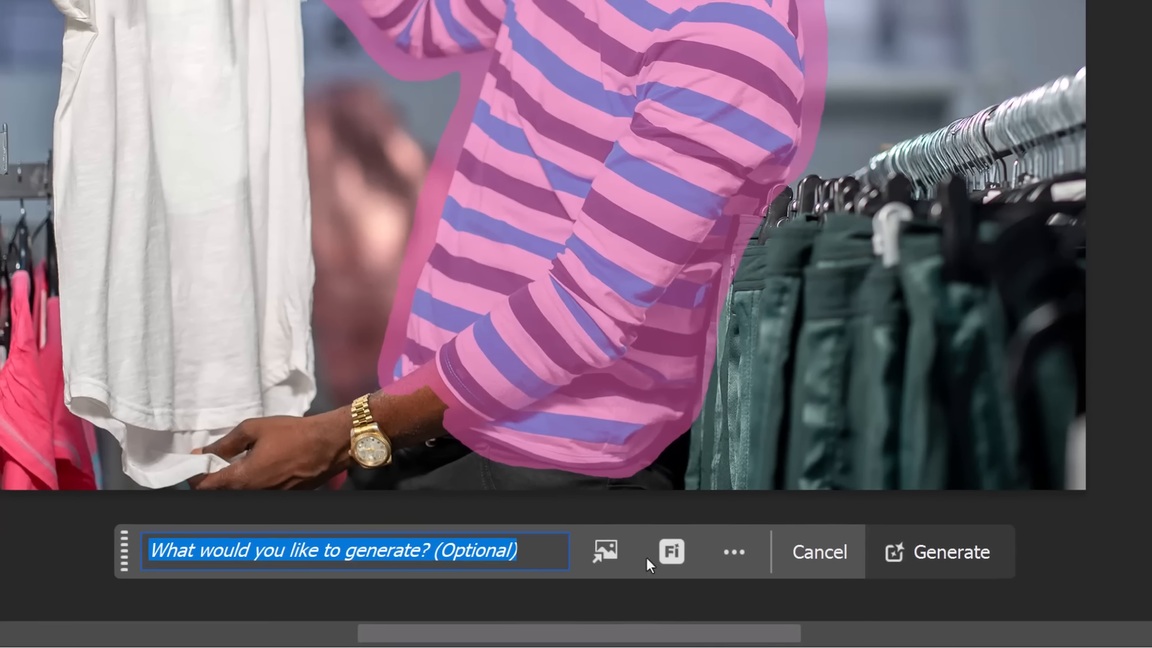
Try the Firefly Image 3 model for the fill and switch back to Firefly Fill & Expand.
left_click(680, 546)
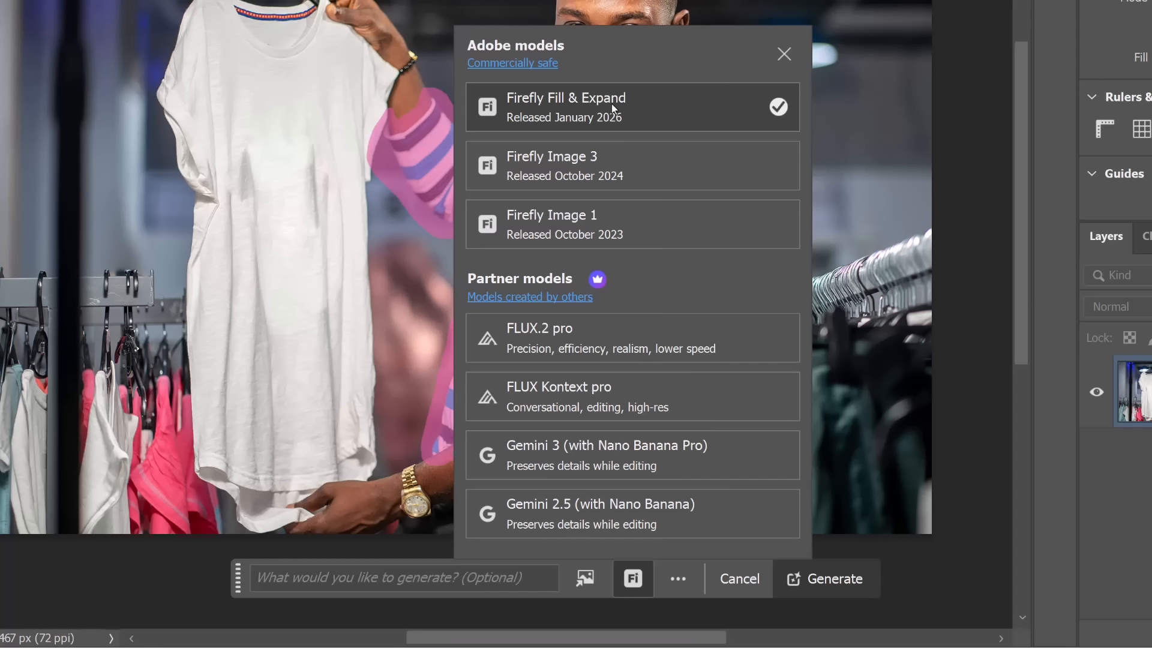
left_click(619, 173)
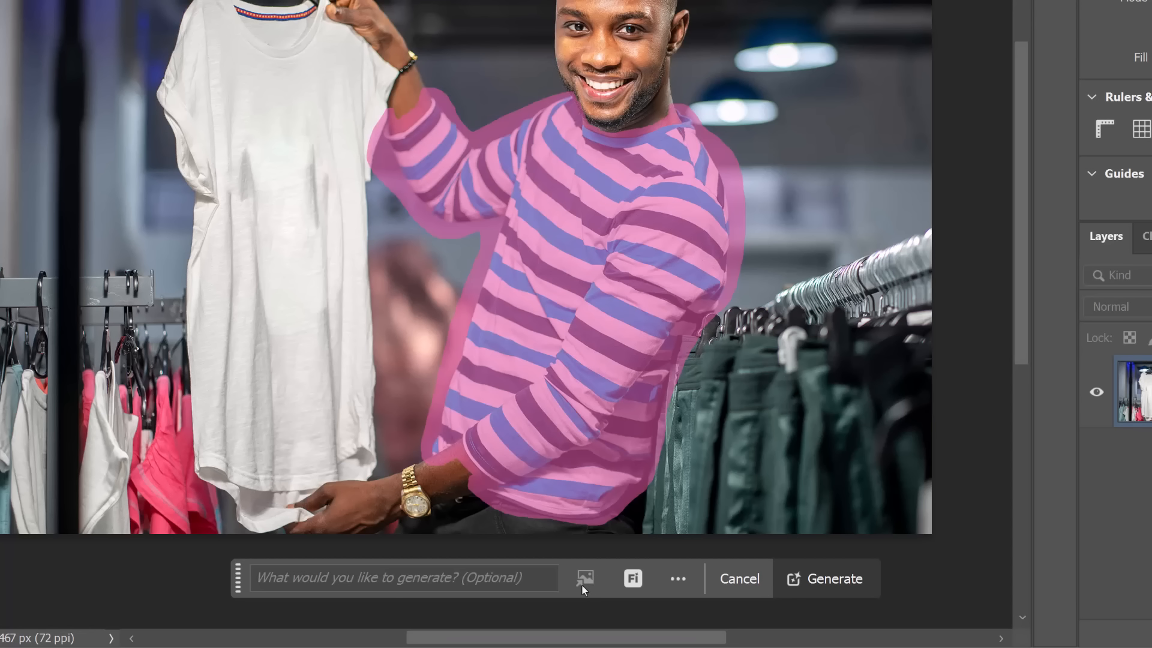
left_click(624, 585)
left_click(568, 117)
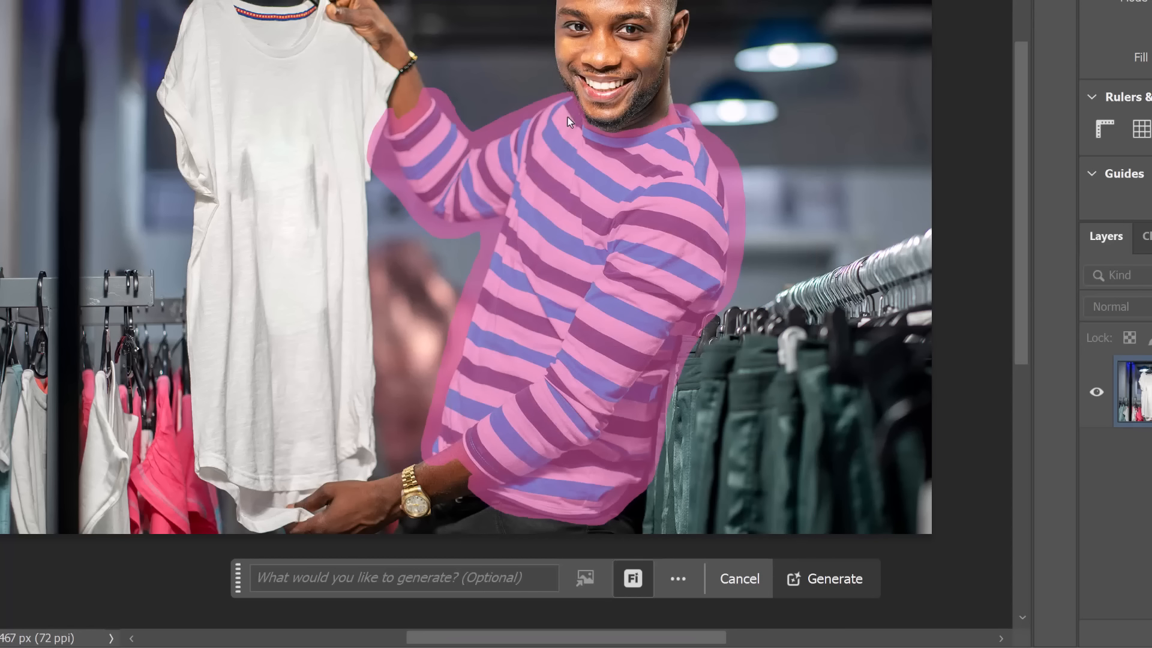
Add polo.jpg as the fill's reference image, previewing the Whole Image reference and setting it back to Object.
left_click(585, 580)
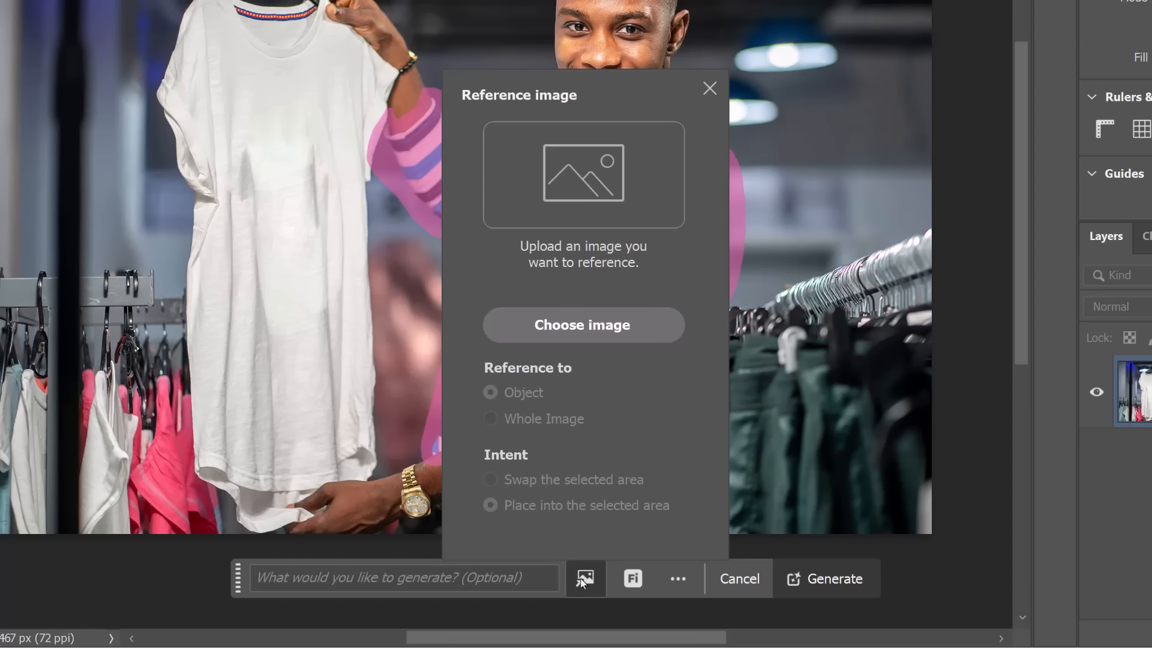
left_click(571, 325)
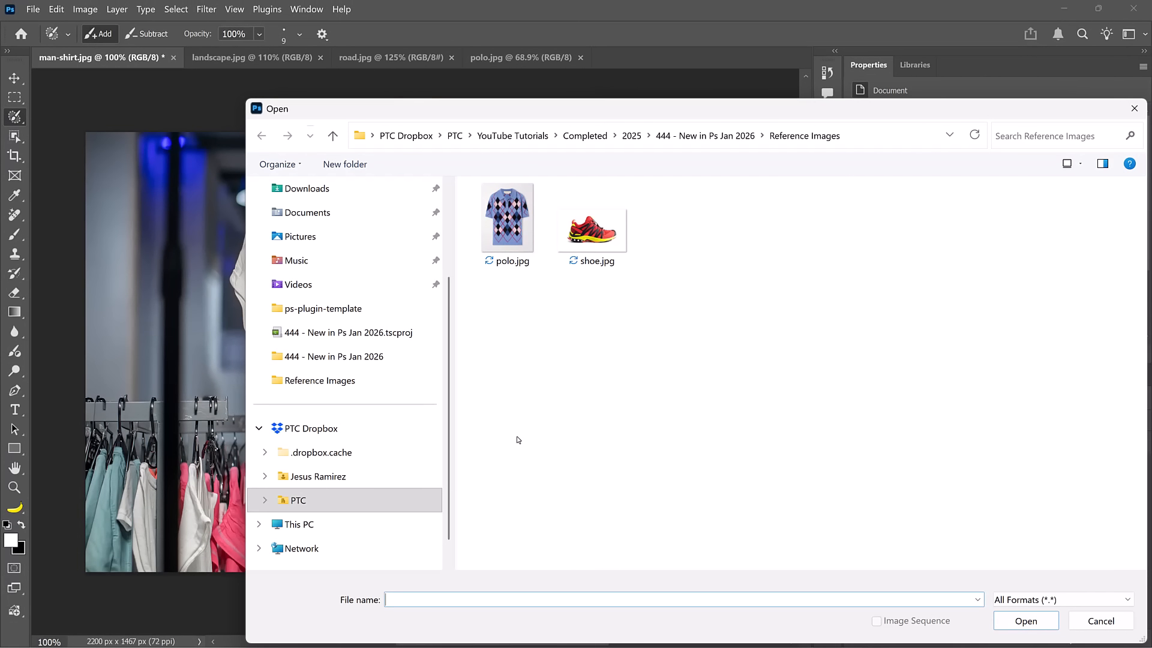
double_click(515, 240)
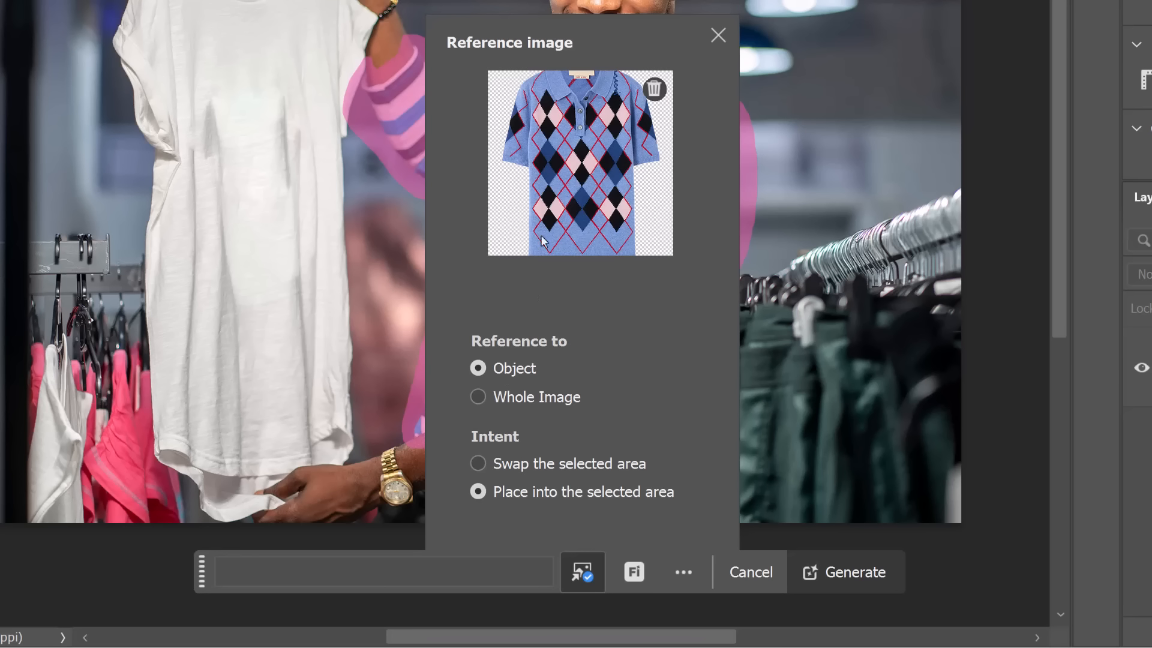
left_click(535, 396)
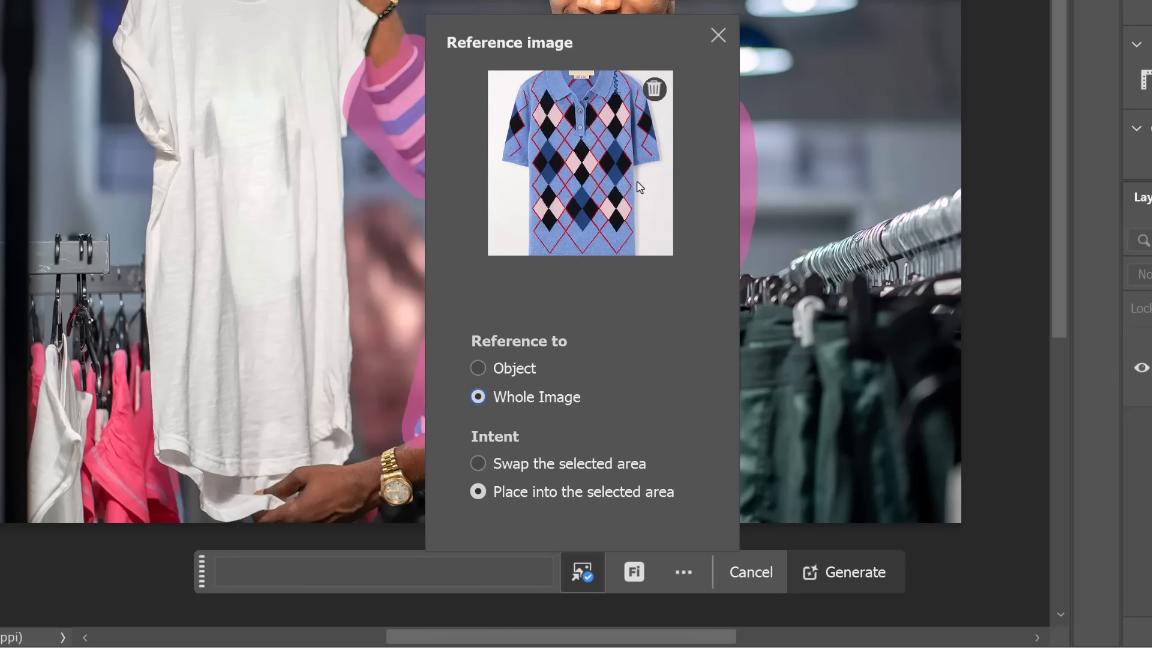
left_click(511, 368)
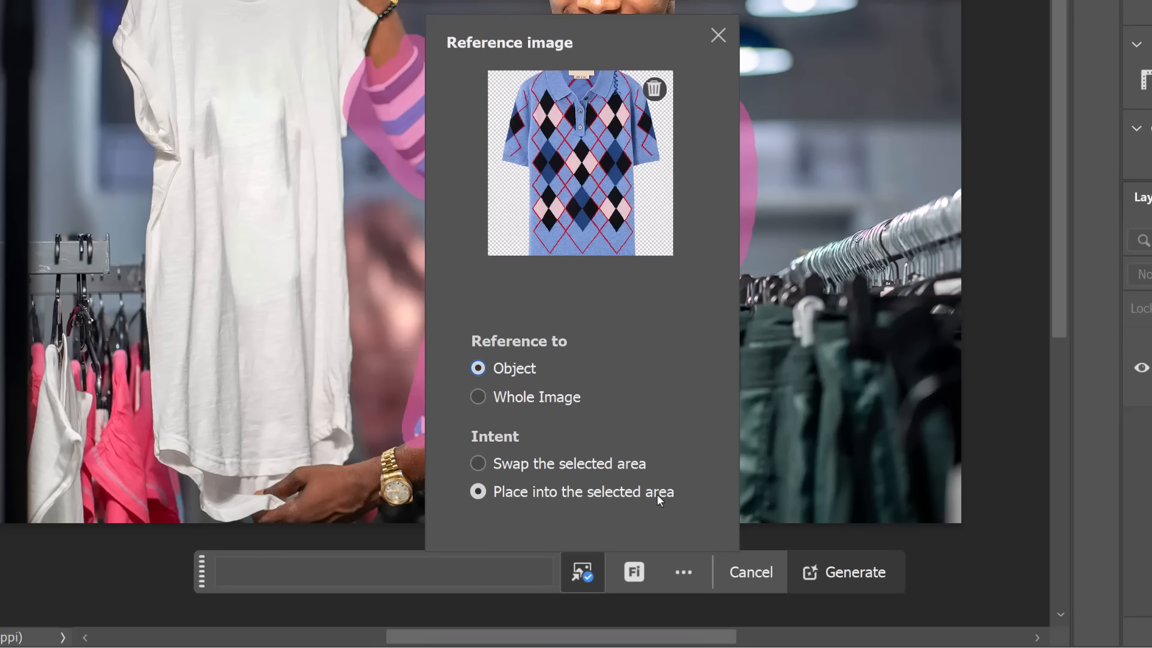
Set the reference intent to Swap the selected area and generate the fill for the man's shirt.
left_click(610, 465)
left_click(538, 570)
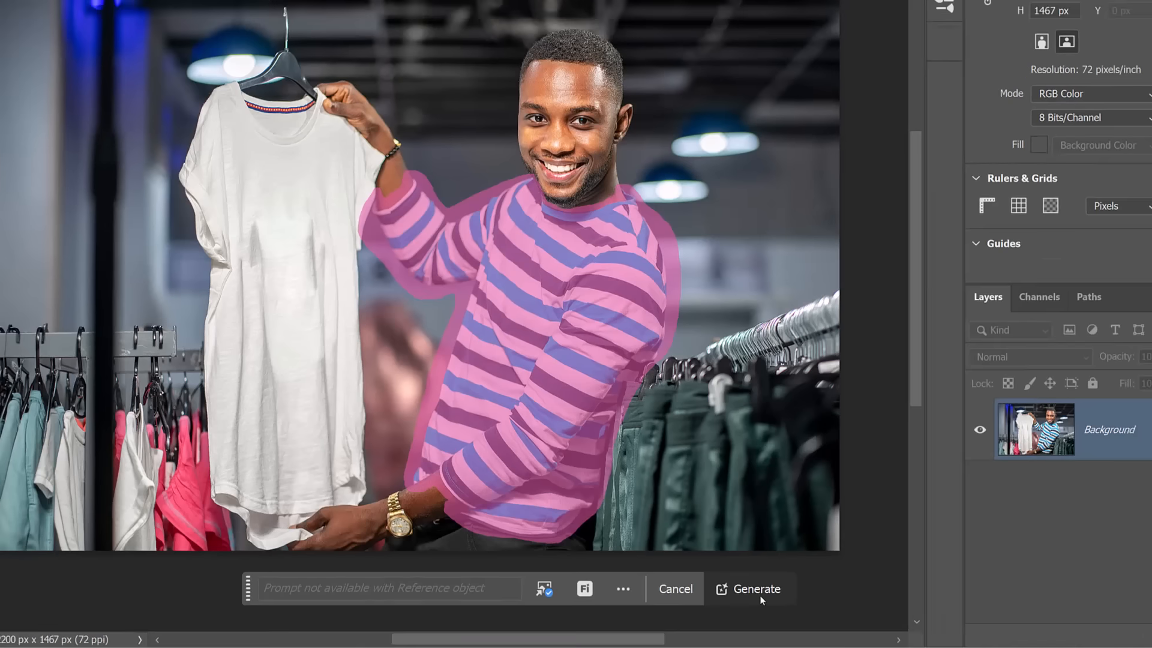
left_click(859, 580)
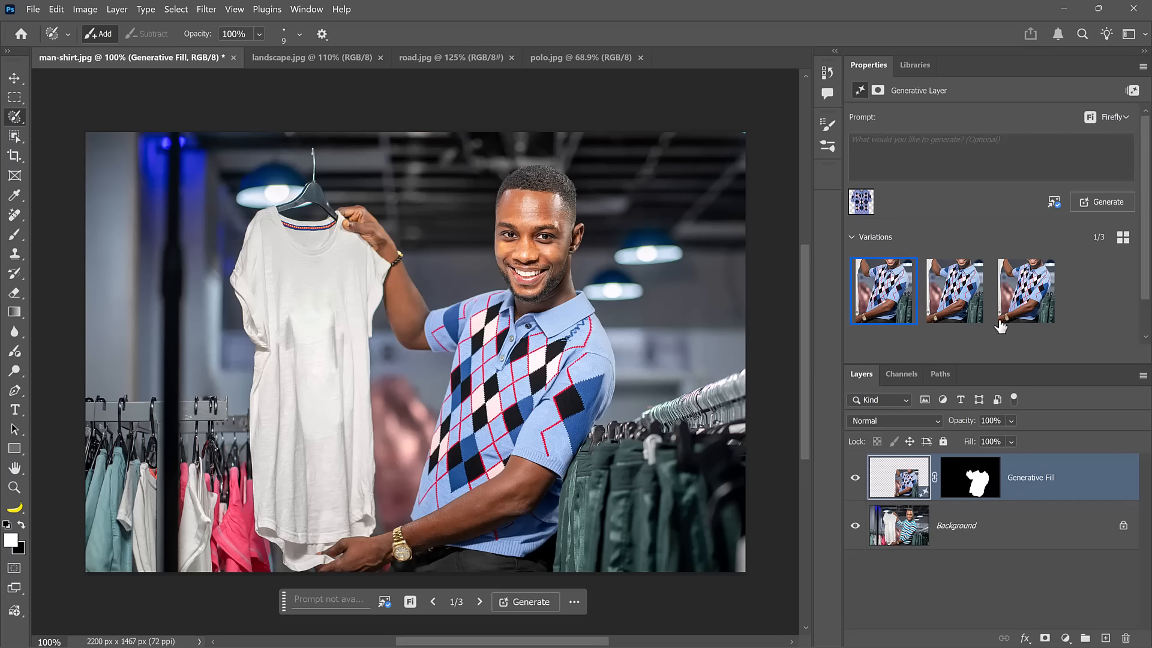
Compare the third generated polo variation with the first, leaving the first variation active.
left_click(1013, 303)
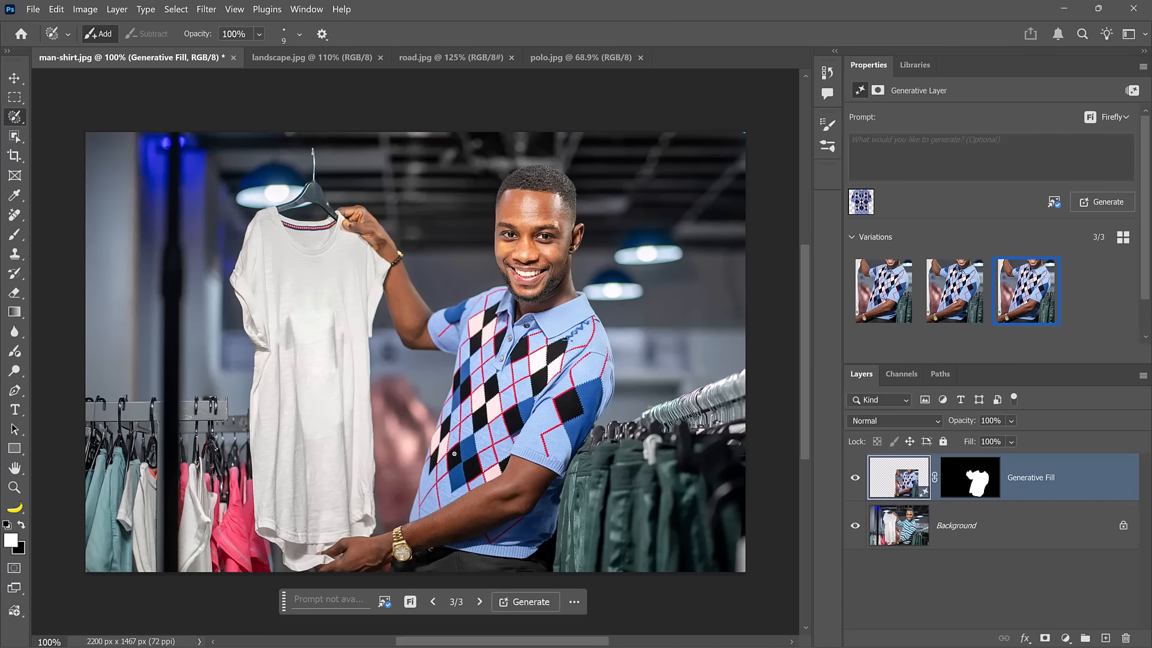
mouse_move(950, 291)
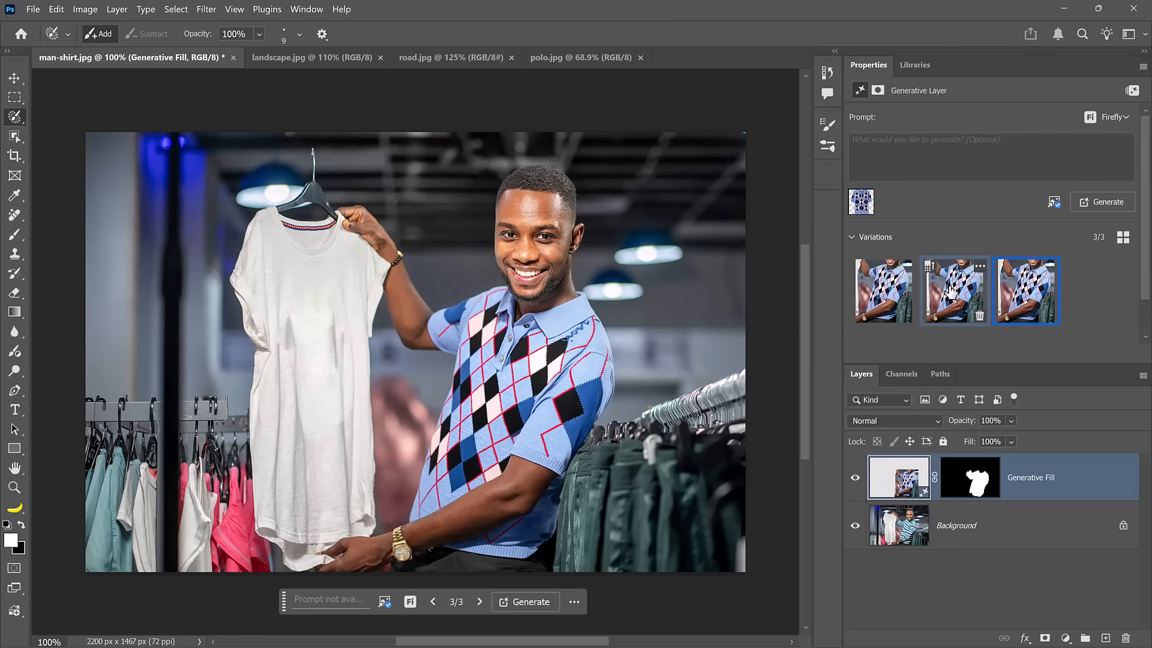
left_click(896, 298)
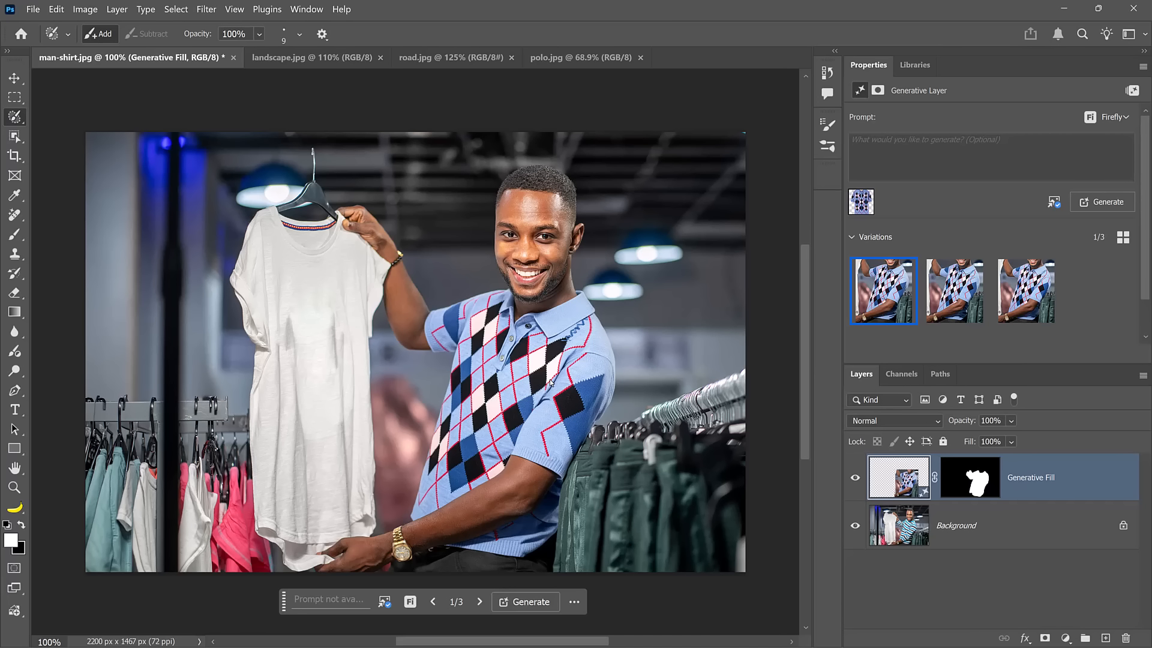
Draw a square marquee selection of about 945 px around the man's torso, enclosing the polo shirt.
key("m")
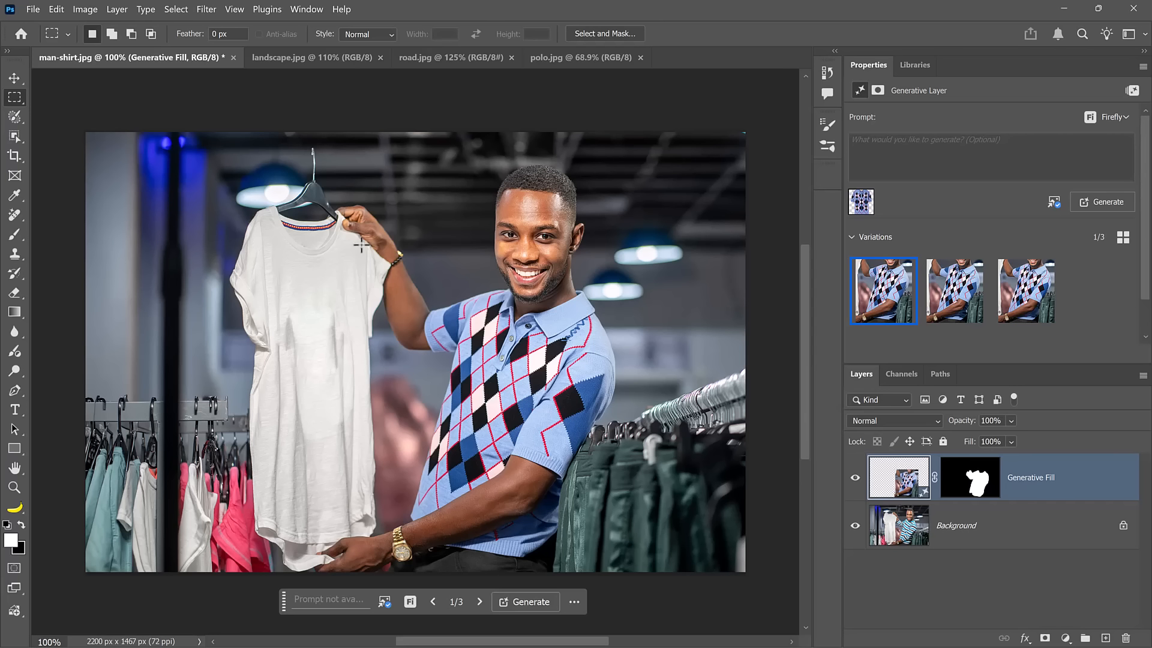
left_click_drag(399, 266, 674, 557)
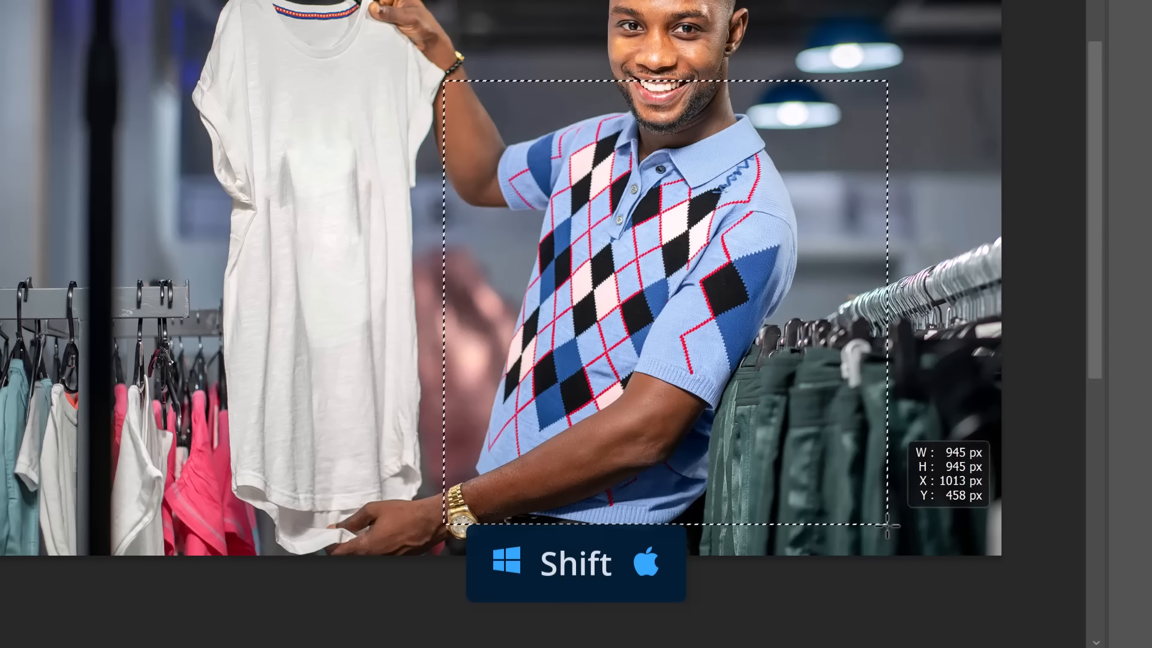
left_click_drag(864, 536, 858, 542)
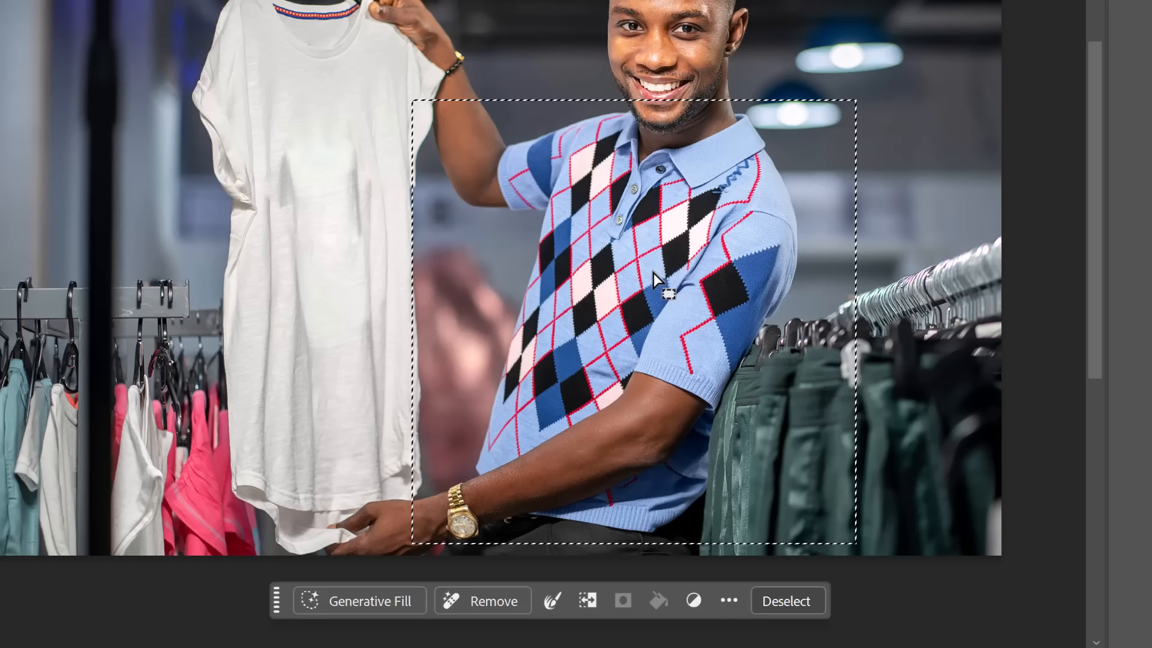
Run a Generative Fill with Gemini 3 (with Nano Banana Pro) using the prompt "add folds to the shirt".
left_click(355, 602)
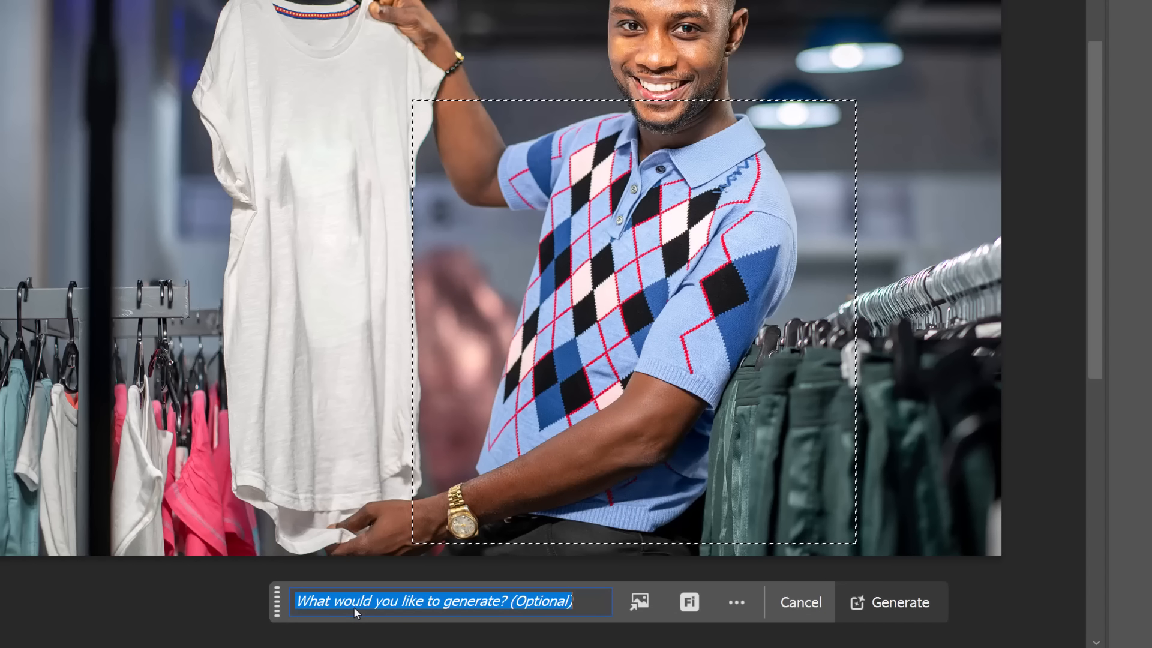
left_click(687, 606)
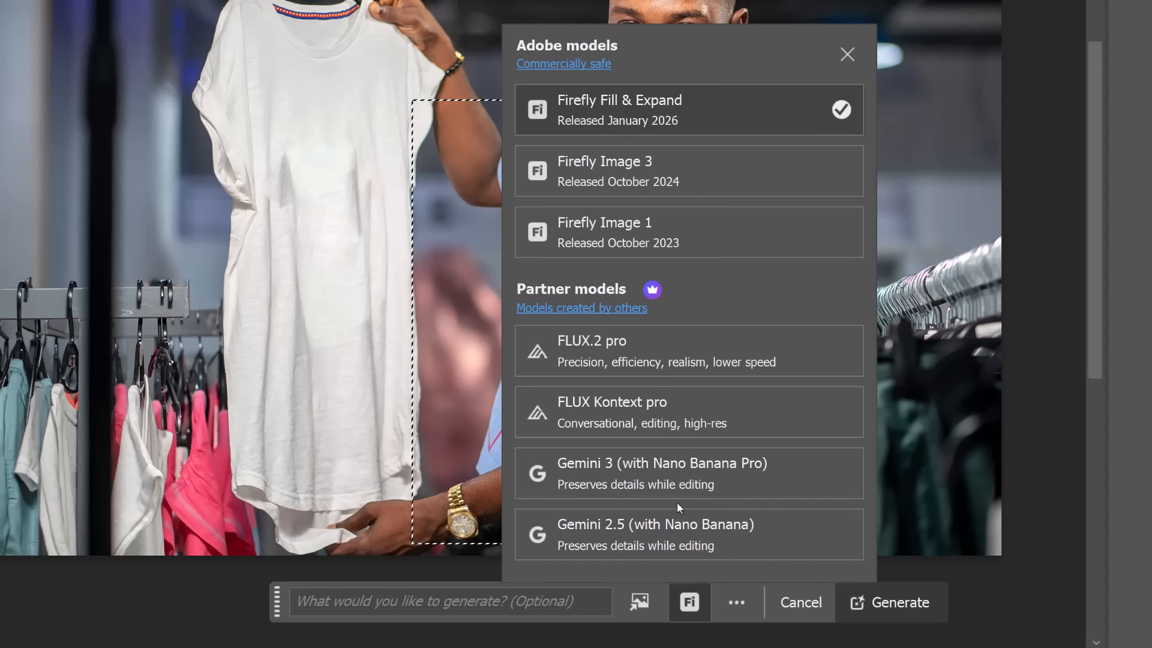
left_click(675, 472)
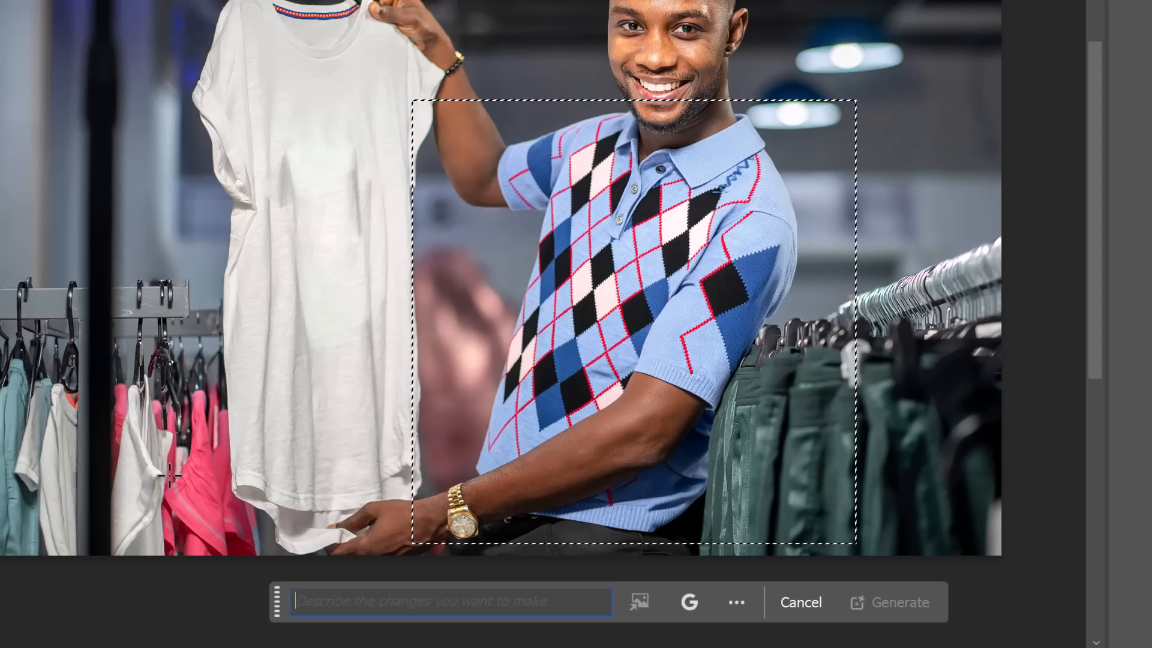
type("add folds to")
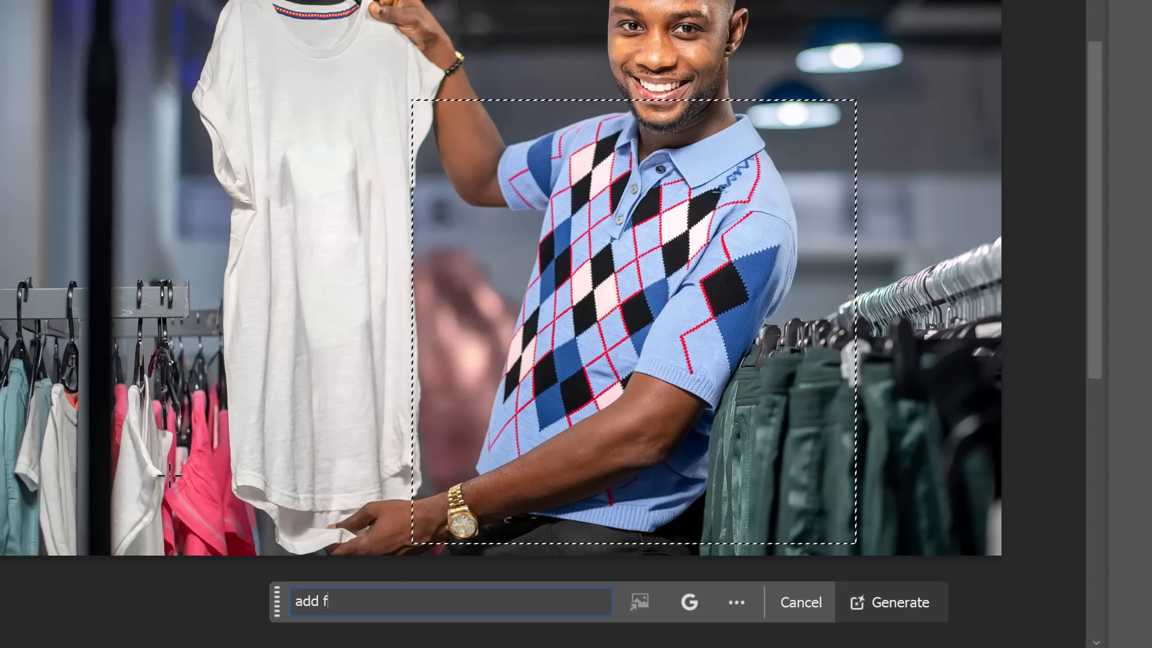
type(" the shirt")
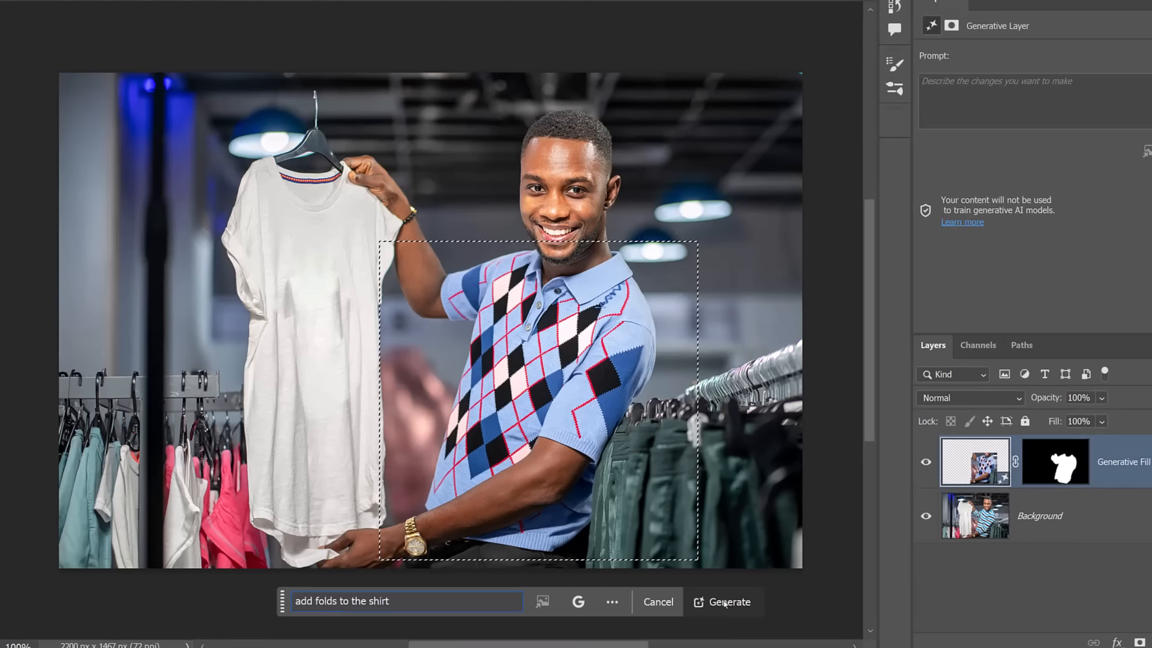
key("Return")
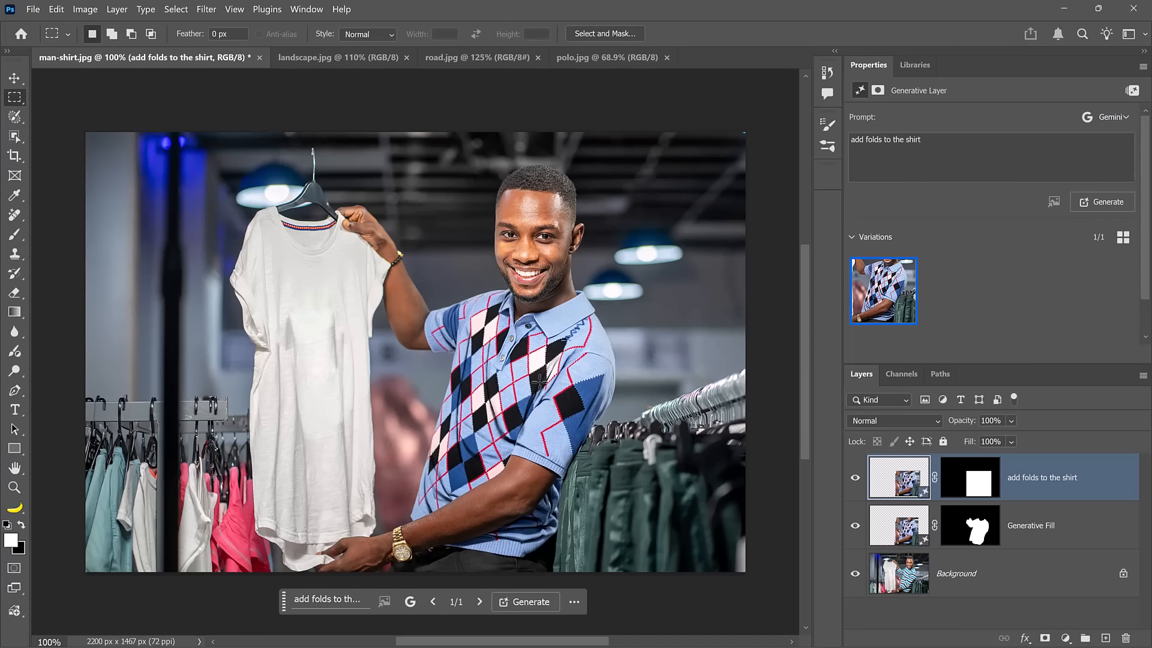
Compare the polo with and without the "add folds to the shirt" layer, and set that layer's opacity to 41%.
left_click(855, 478)
left_click(856, 479)
mouse_move(966, 425)
left_mouse_down()
mouse_move(954, 426)
mouse_move(967, 425)
left_mouse_up()
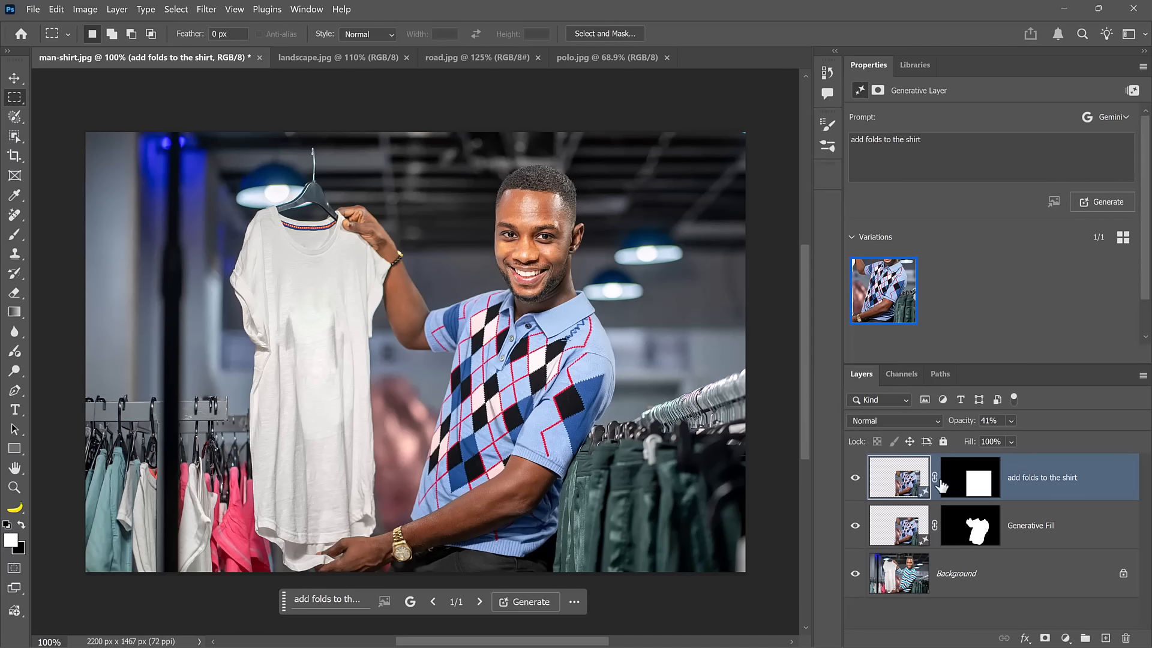
Fill the "add folds to the shirt" layer mask with black and paint the folds back in white over parts of the polo.
left_click(978, 482)
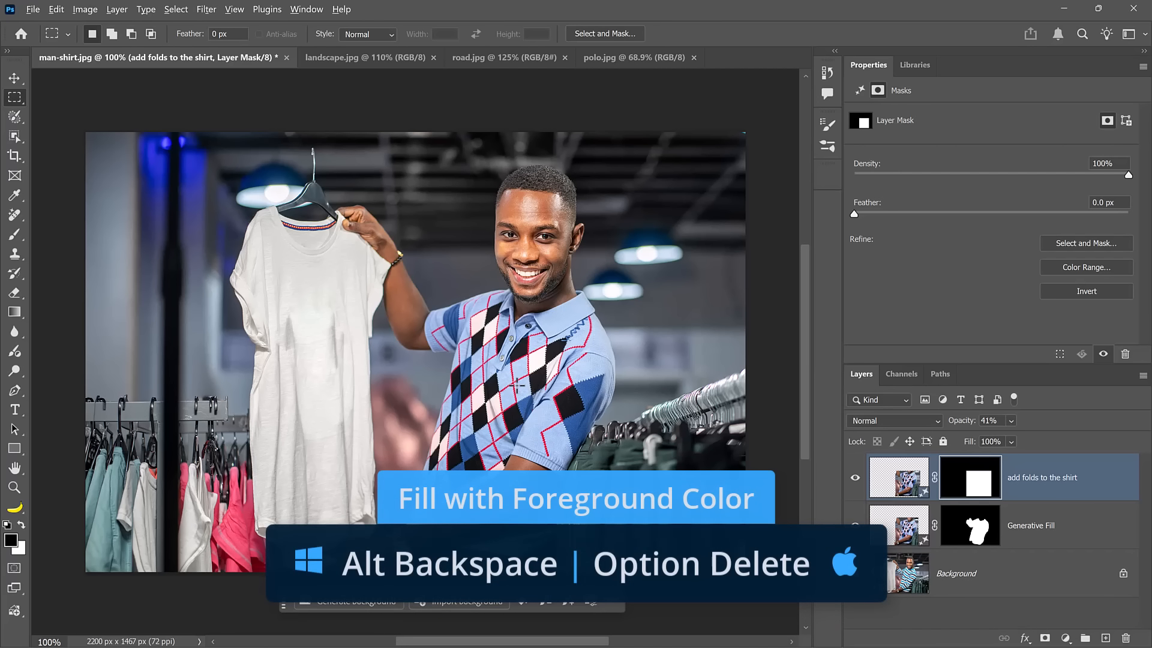
key("alt+BackSpace")
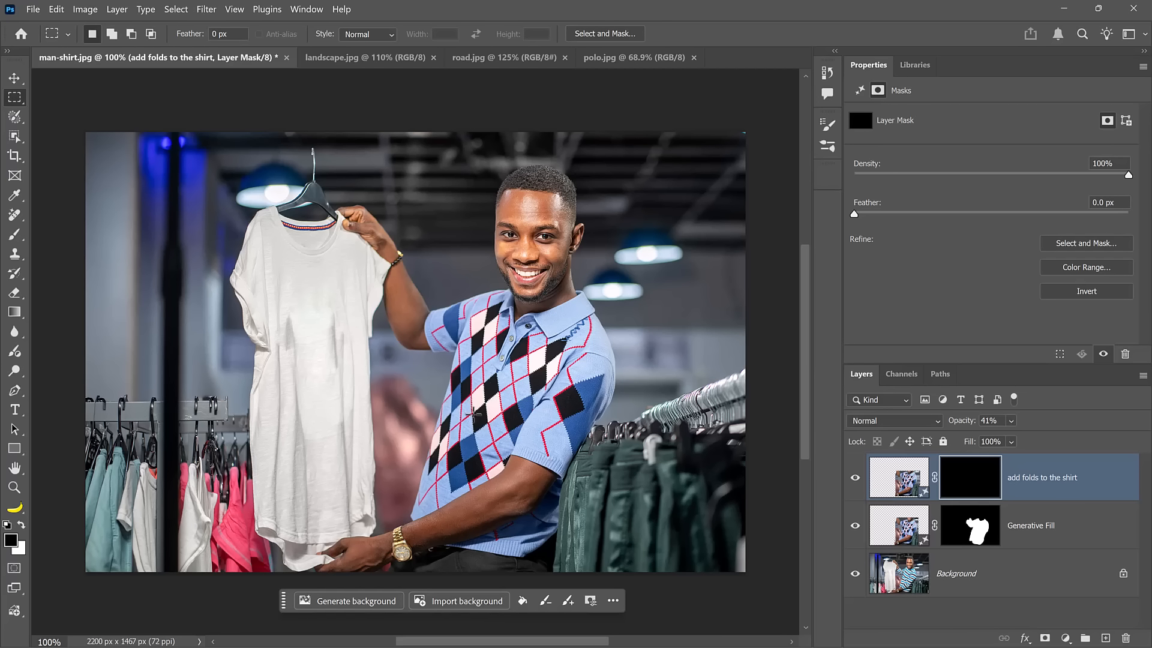
key("b")
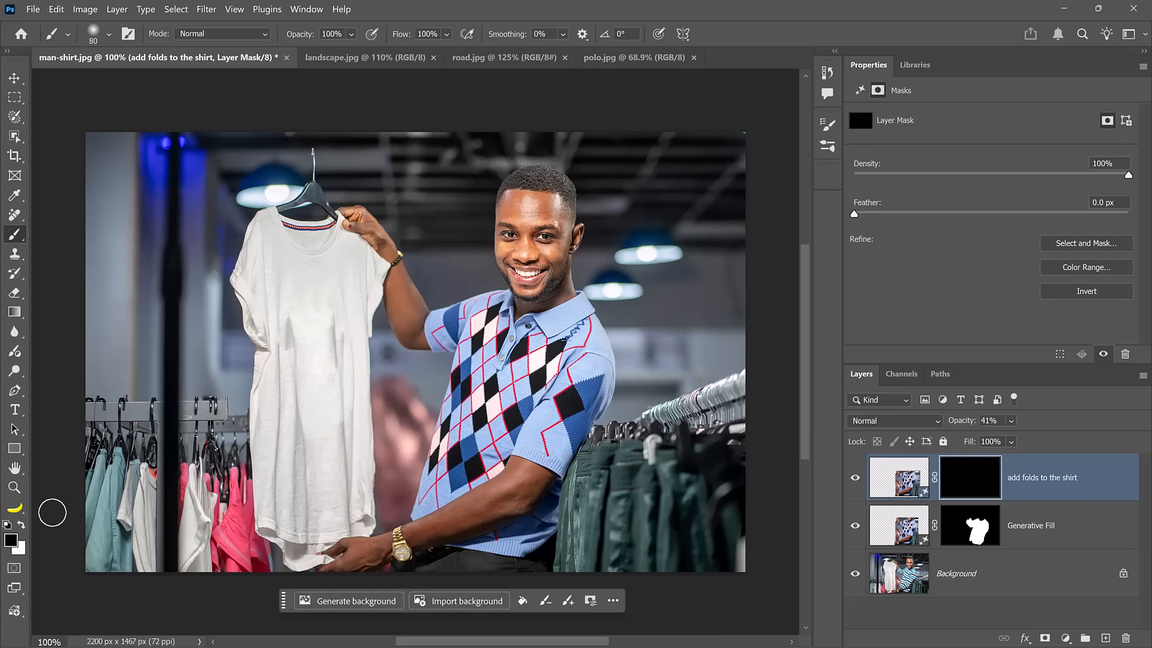
left_click(22, 525)
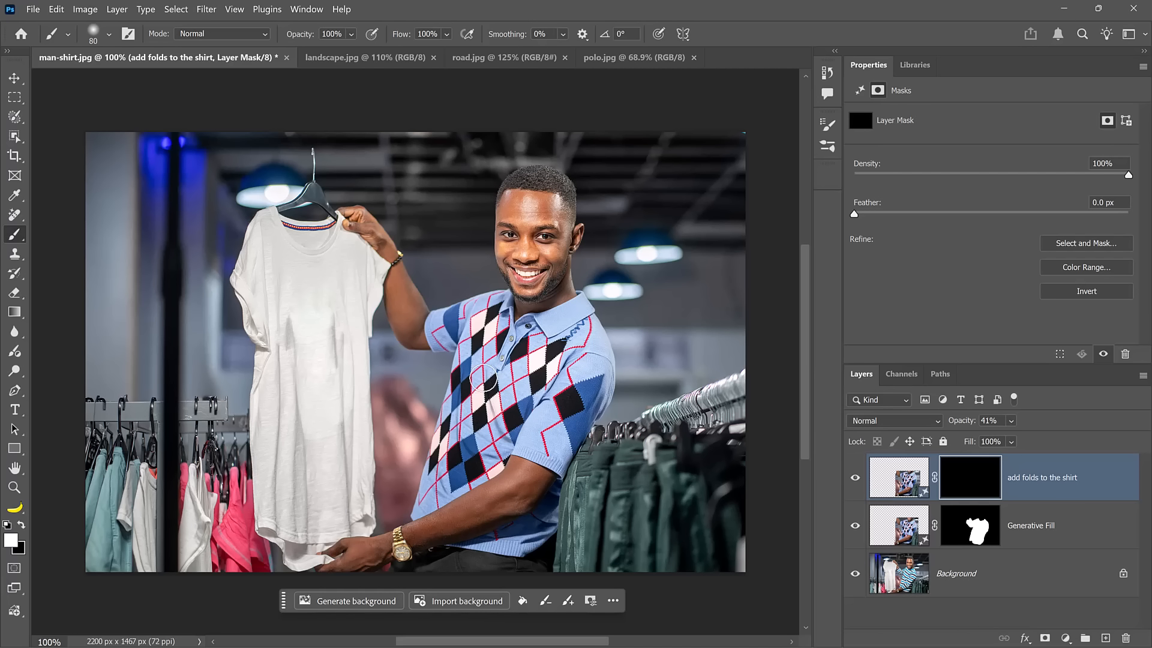
left_click_drag(520, 365, 386, 354)
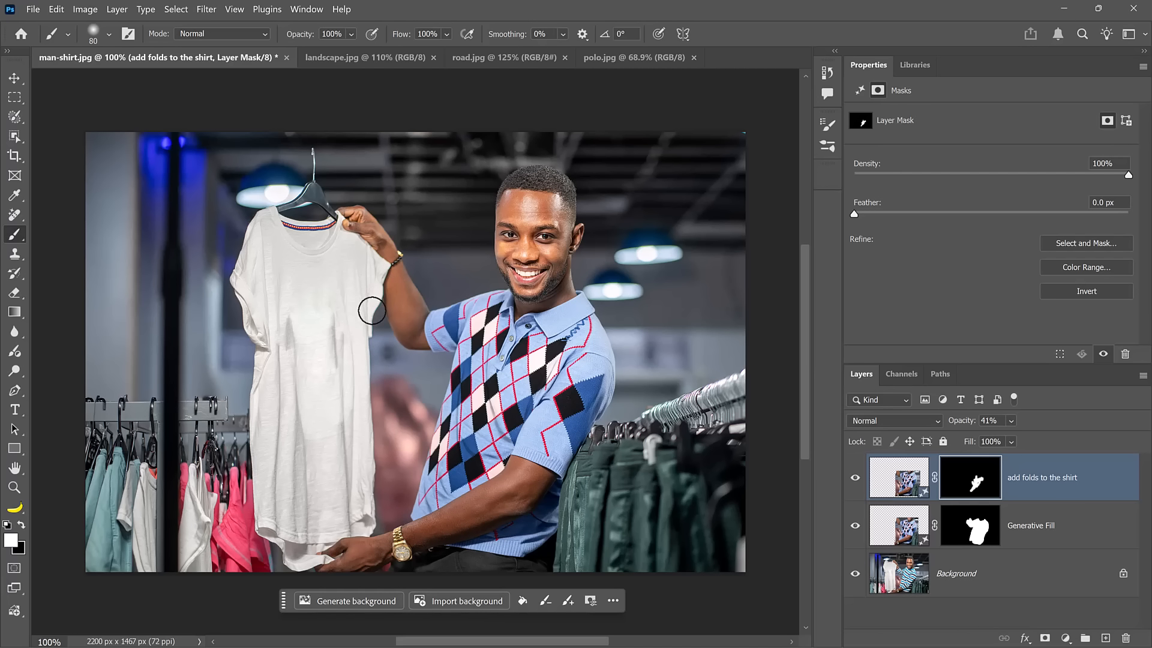
Paint a loose selection around the white T-shirt on the hanger with the Selection Brush and start a Generative Fill.
left_click(15, 117)
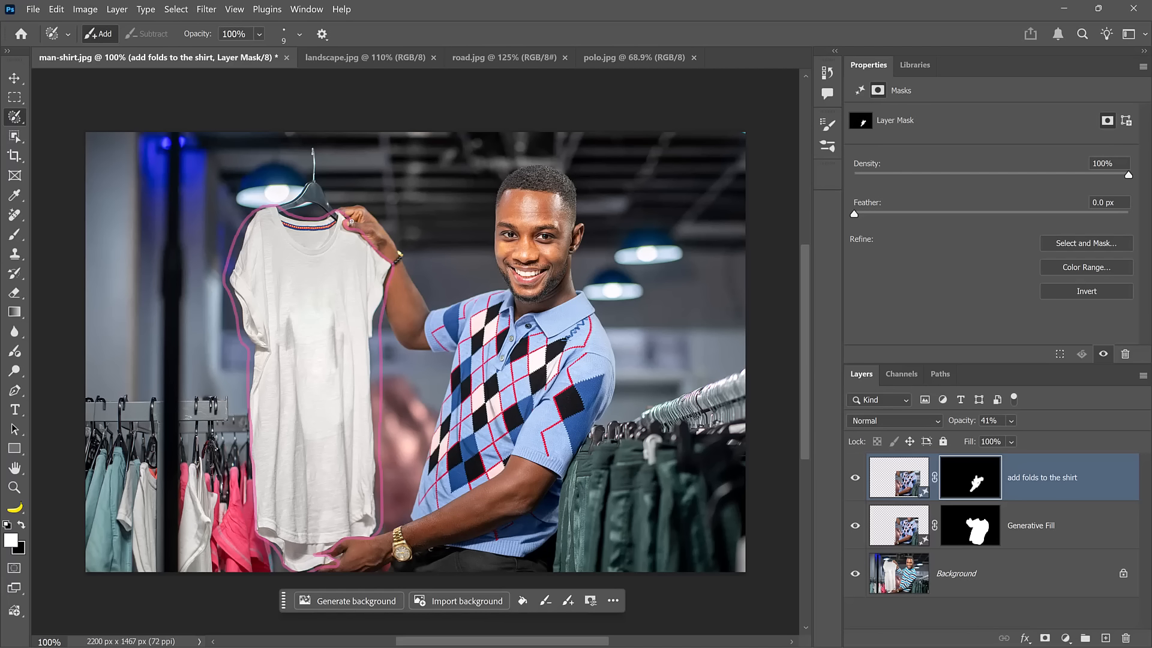
left_click_drag(352, 221, 338, 238)
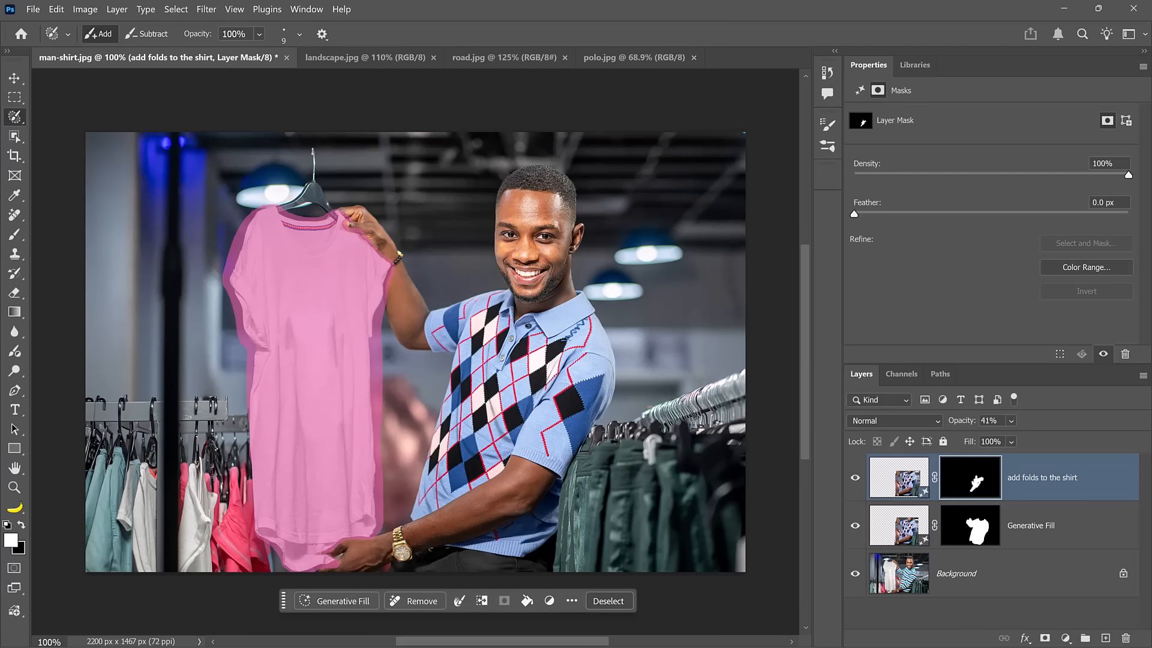
left_click(347, 602)
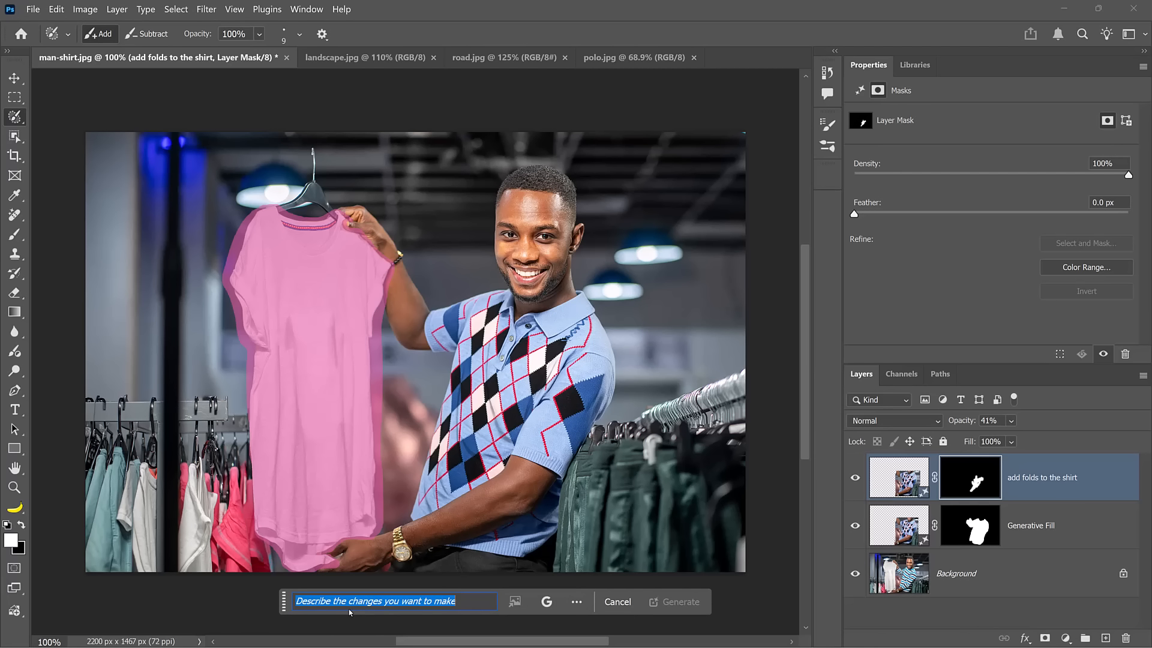
Generate the fill with Firefly Fill & Expand, using polo.jpg as the Object reference to swap the selected area.
left_click(546, 602)
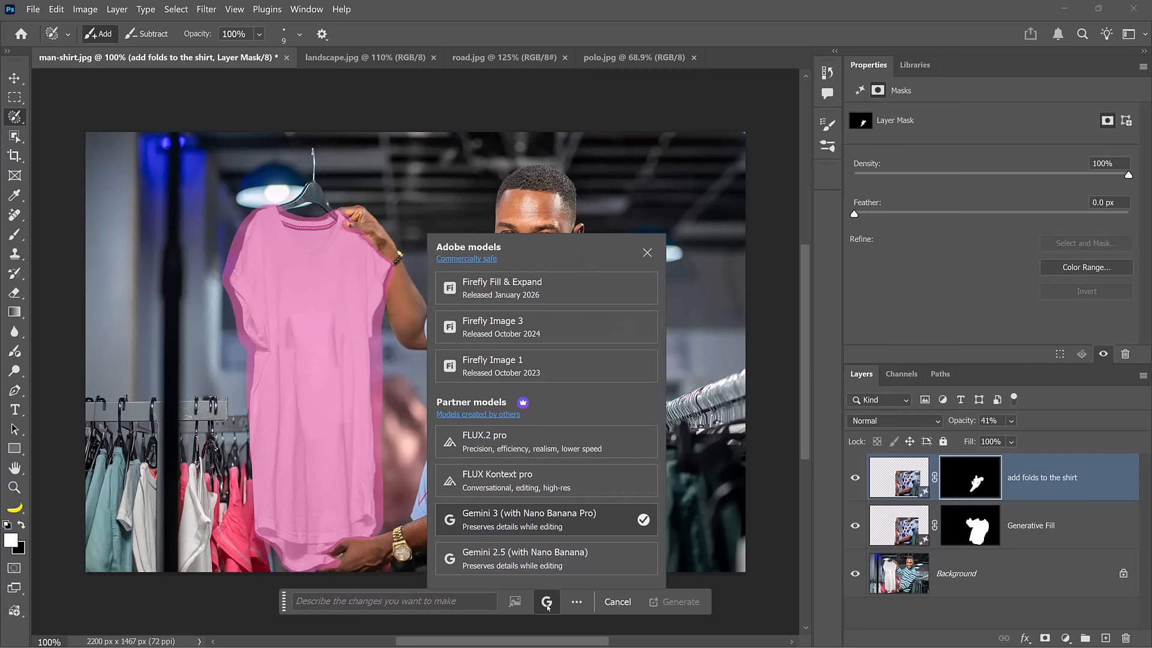
left_click(547, 299)
left_click(515, 602)
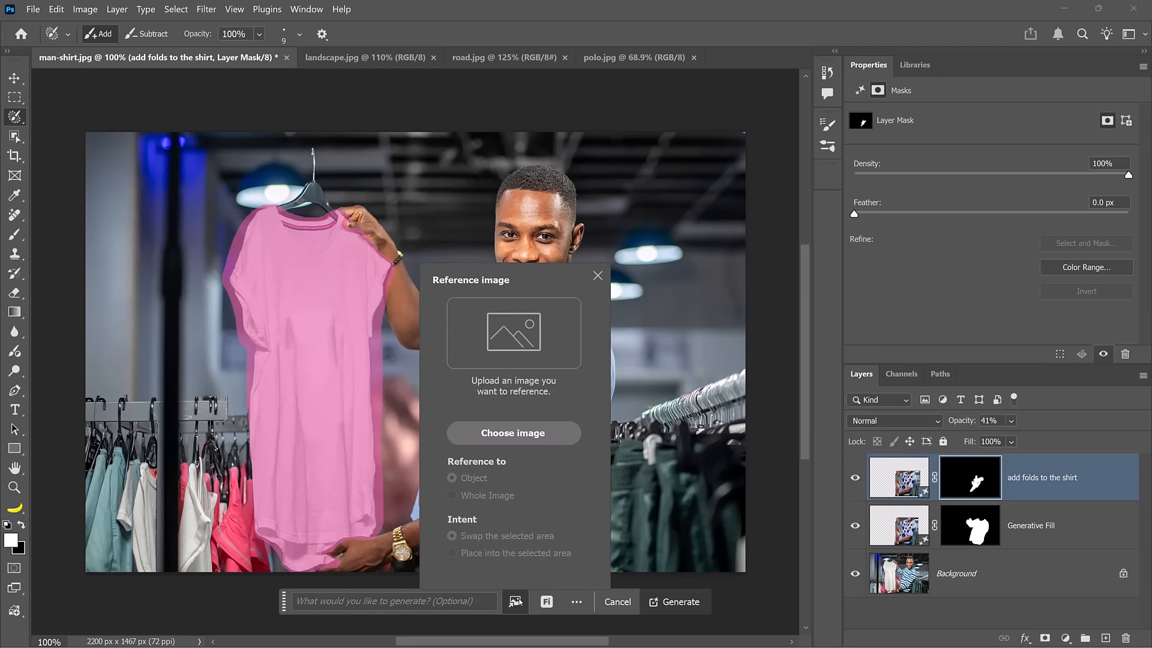
left_click(523, 434)
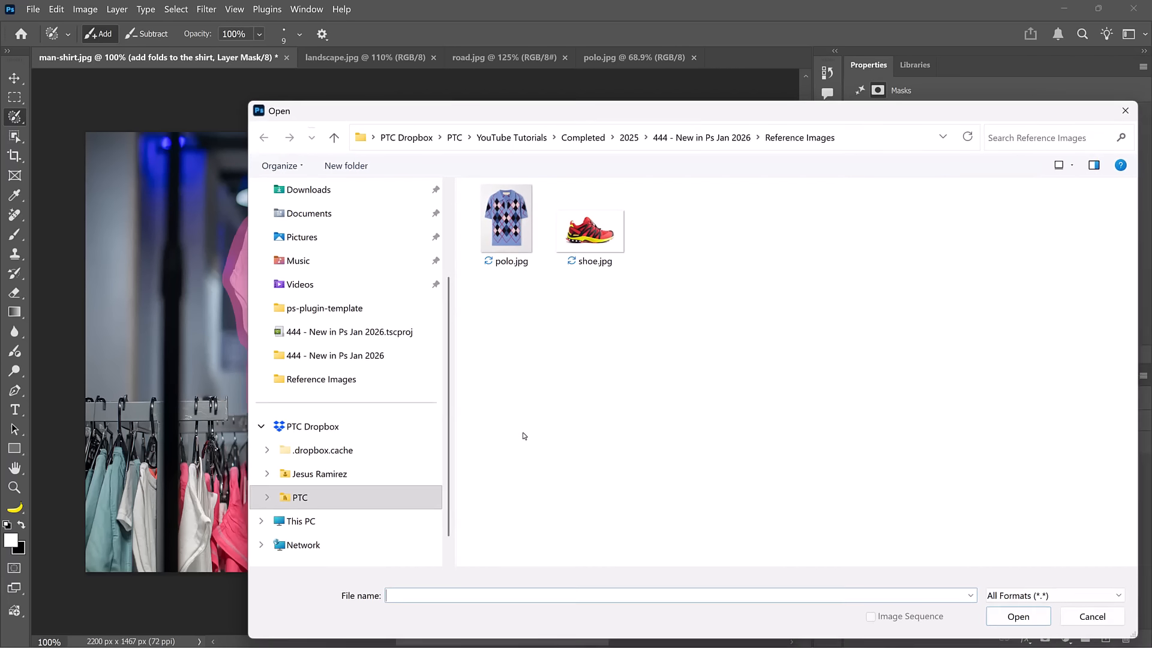
double_click(503, 236)
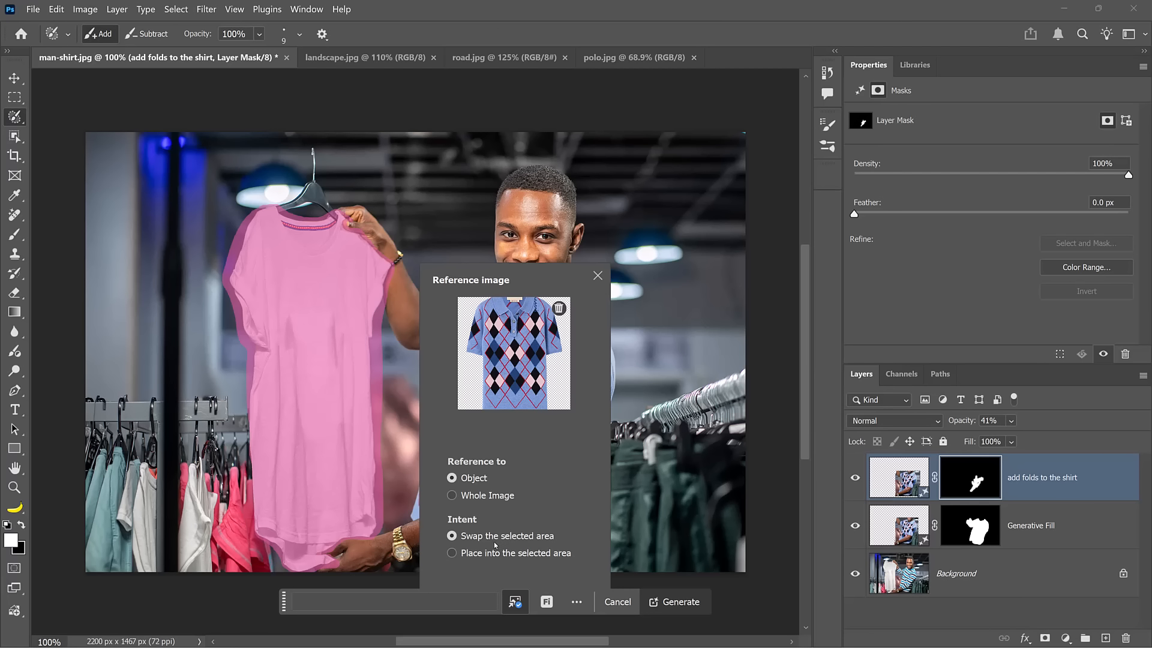
left_click(658, 603)
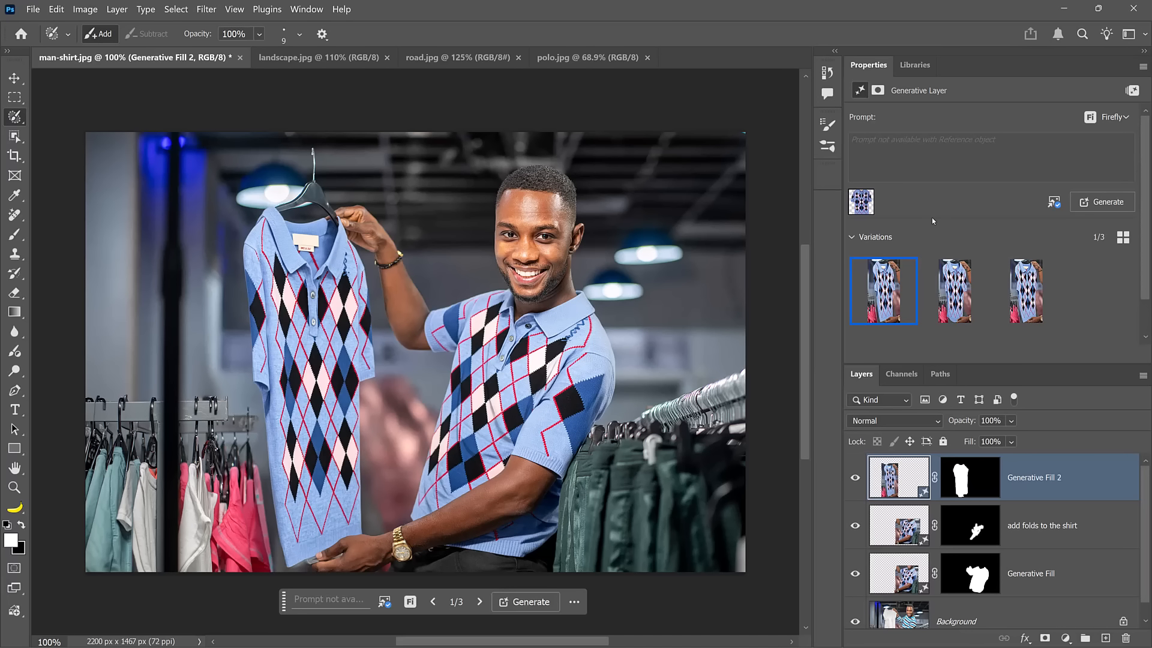
Review the hanging polo variations, choose the third, and compare it with the original white shirt.
left_click(967, 298)
left_click(1041, 294)
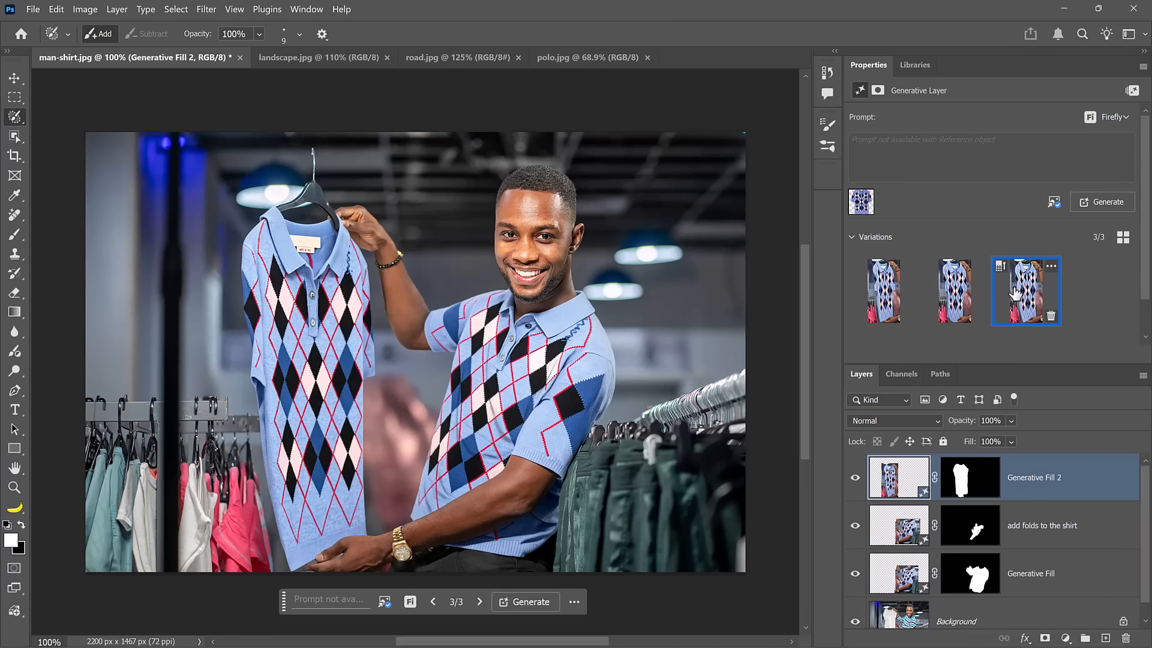
mouse_move(1015, 292)
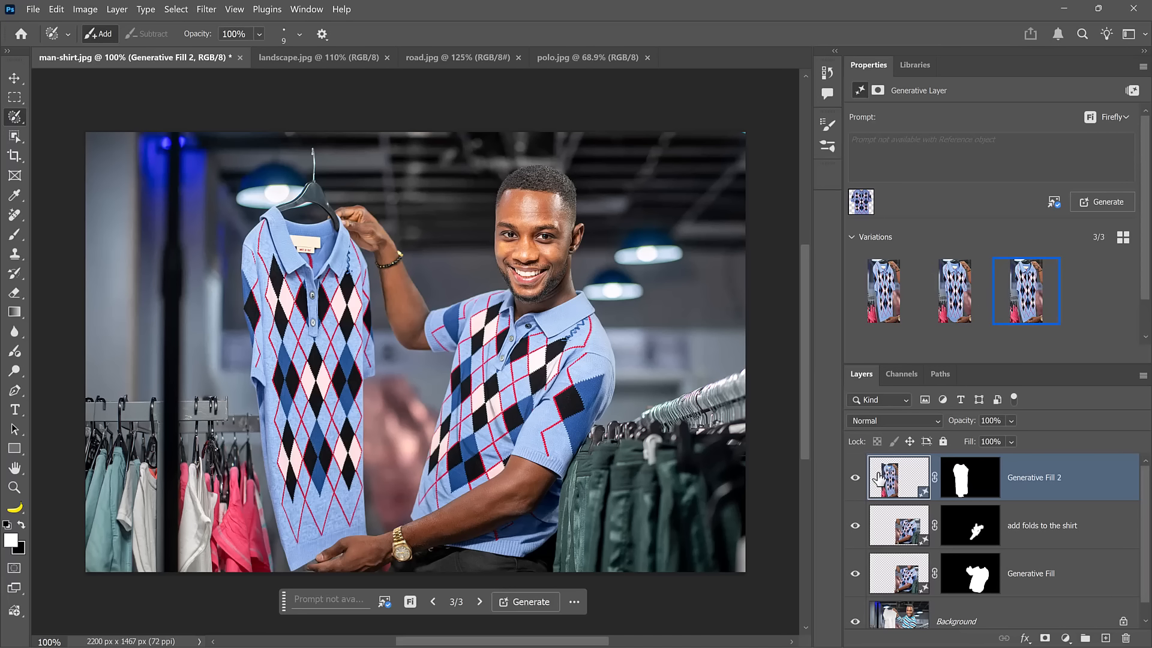
left_click(856, 479)
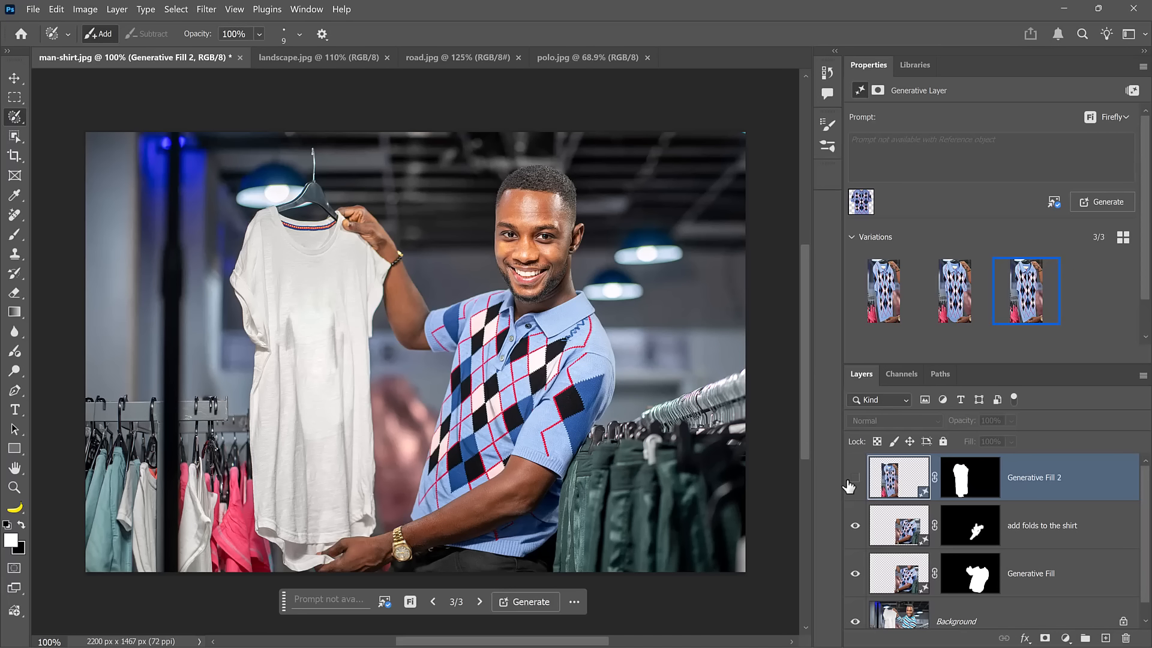
left_click(854, 478)
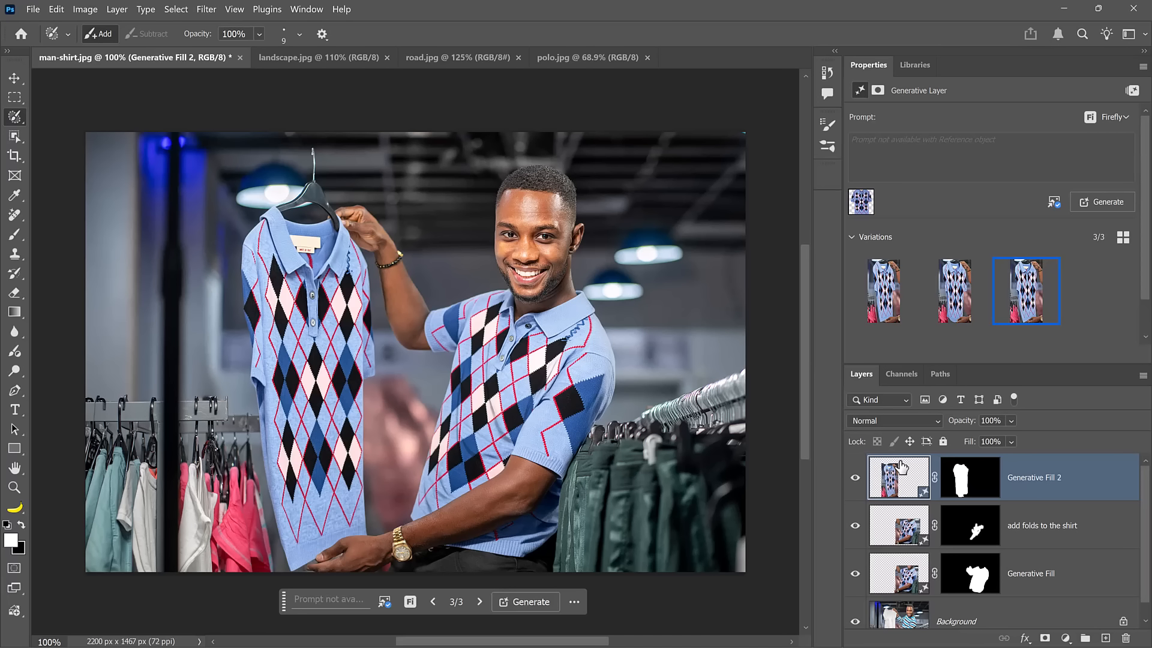
In road.jpg, draw a large rectangular marquee selection over the central road and trees and start a Generative Fill.
left_click(458, 57)
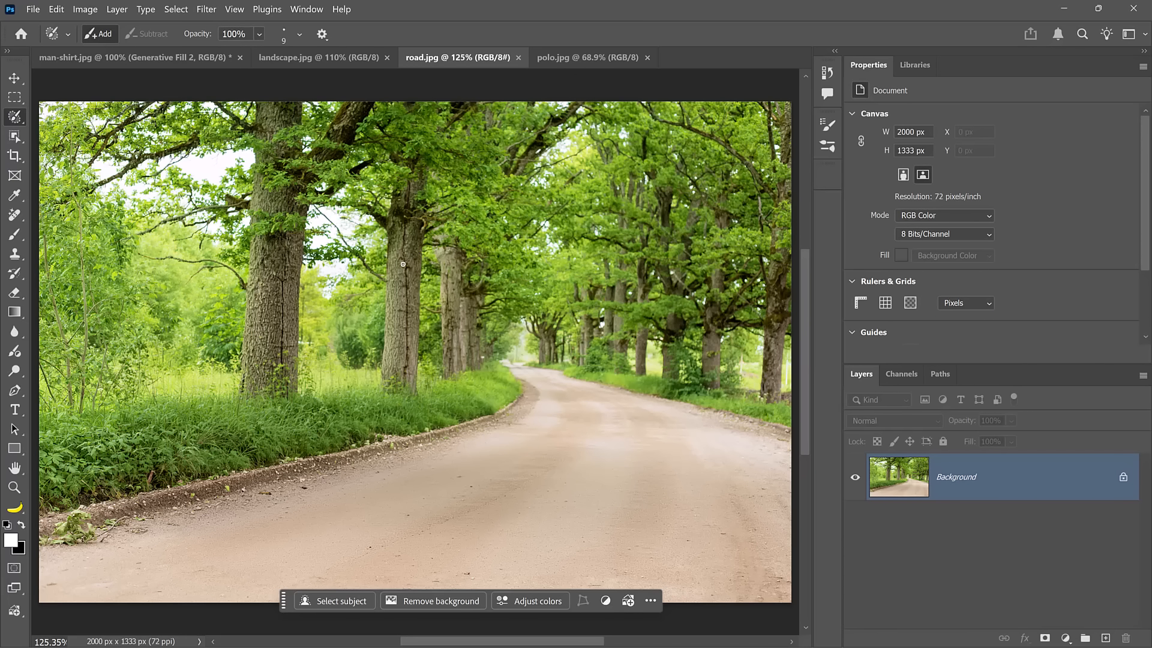
left_click(14, 98)
left_click(78, 96)
left_click_drag(268, 164, 727, 525)
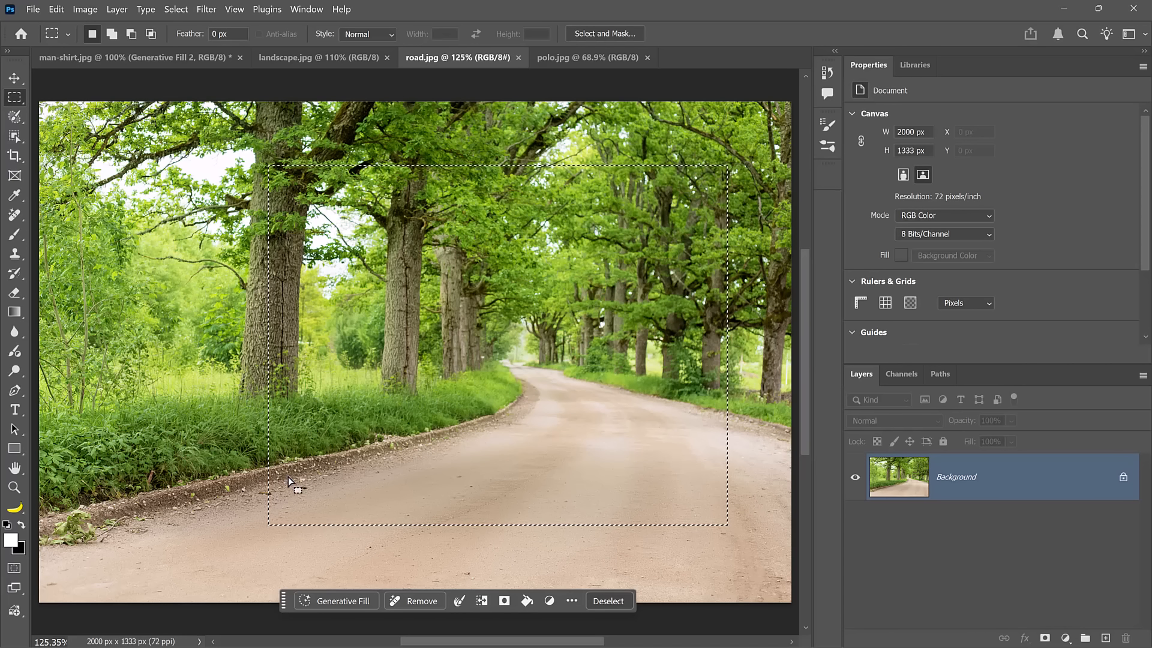
left_click(337, 600)
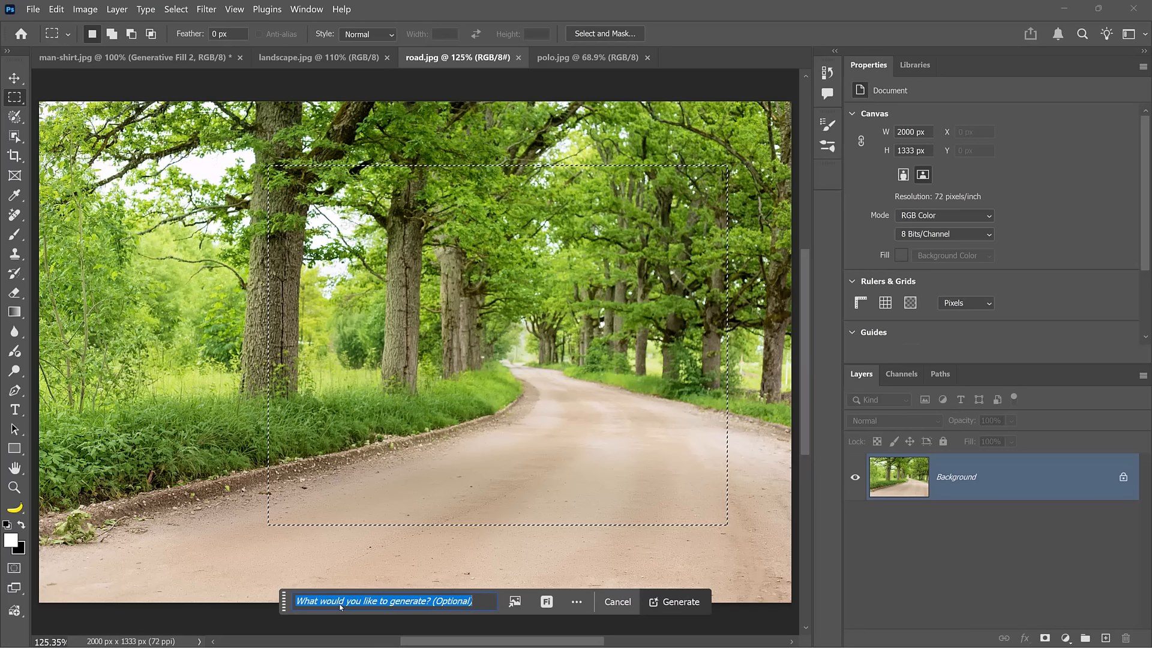
Load shoe.jpg from the Reference Images folder as the reference image for the road selection's Generative Fill.
left_click(516, 602)
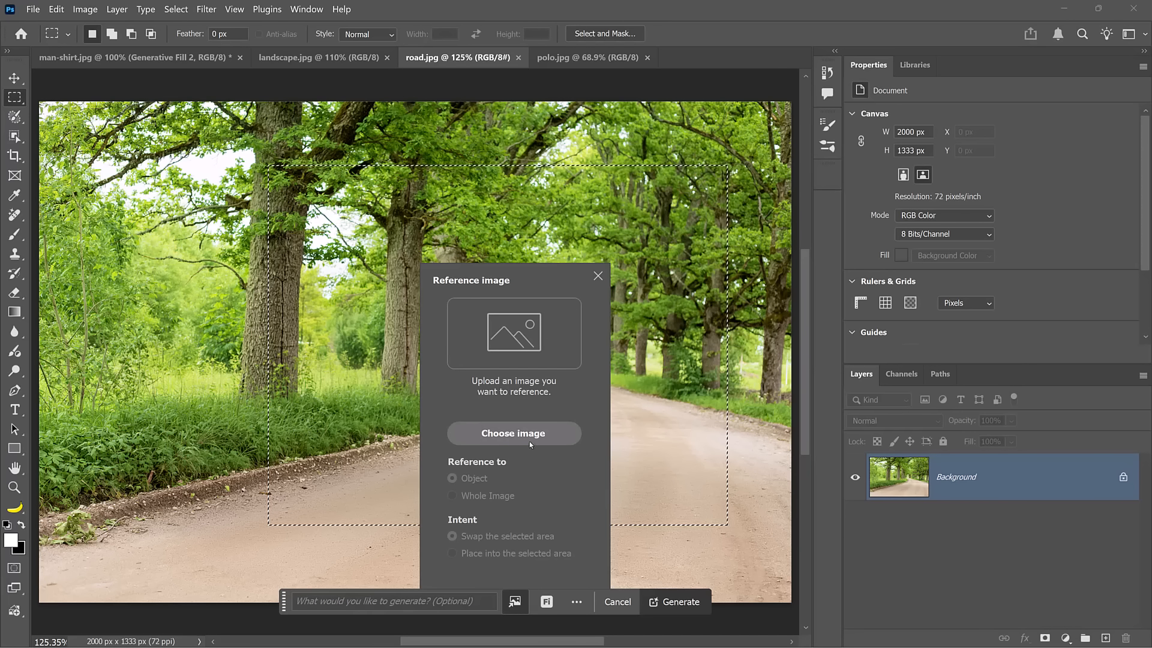
left_click(529, 441)
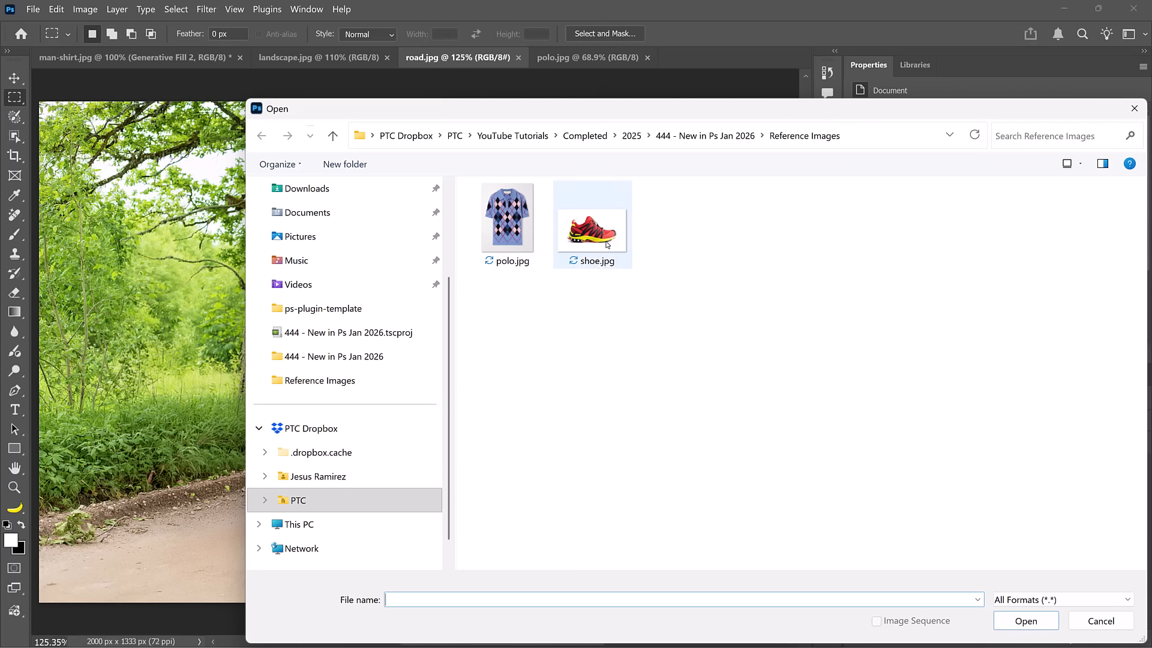
left_click(593, 255)
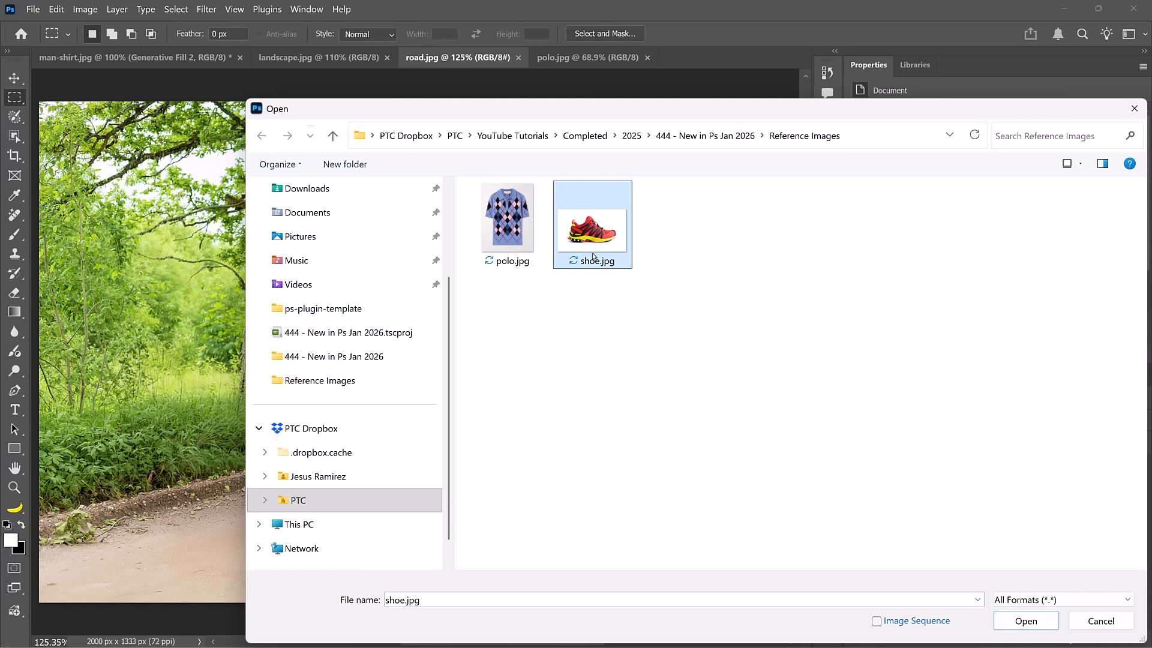
left_click(1023, 619)
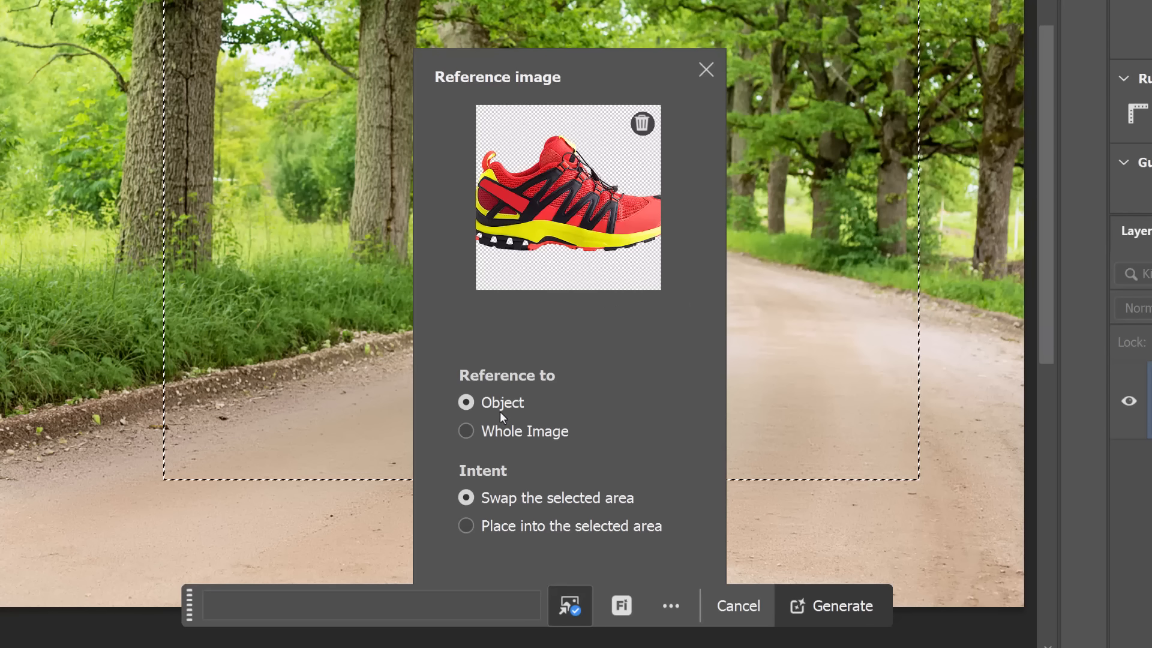
Compare the Whole Image and Object references, keep Object, set the intent to Place into the selected area, and generate the fill.
left_click(517, 432)
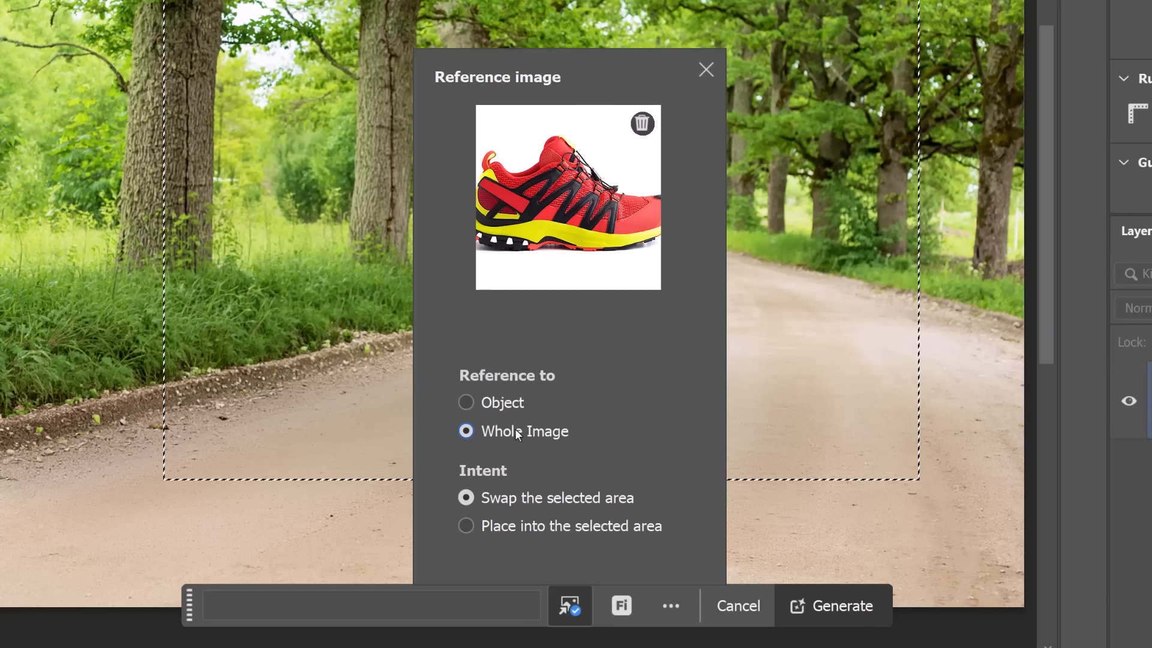
left_click(512, 404)
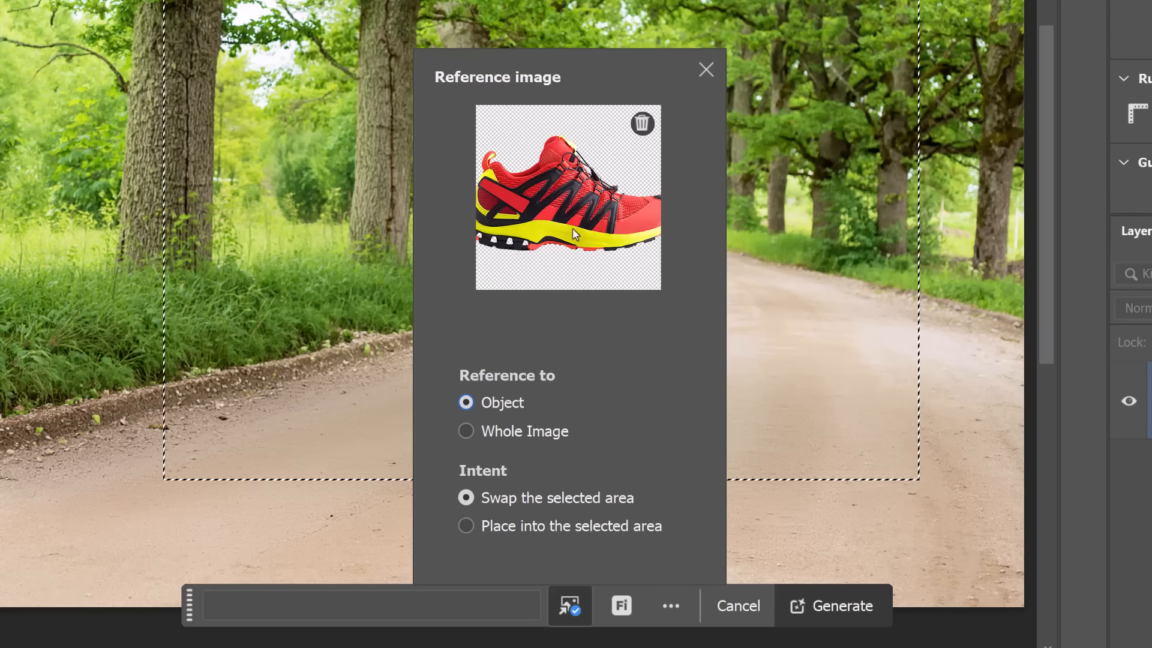
left_click(523, 528)
left_click(832, 606)
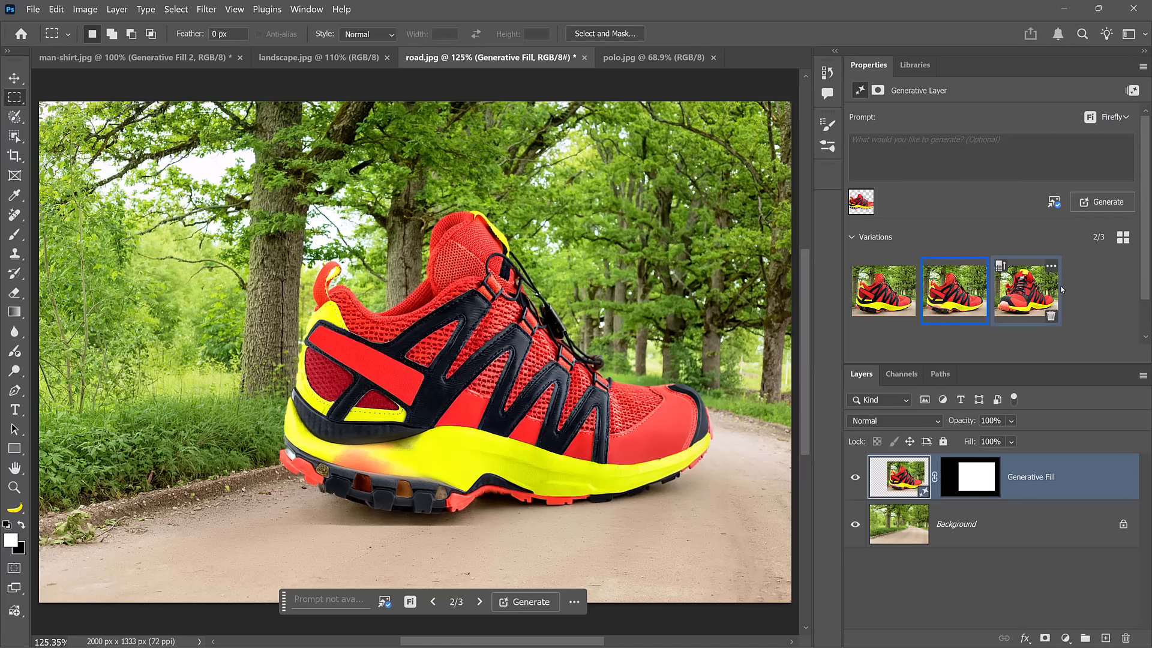
Review the three shoe variations on the road and choose the second one.
left_click(1035, 298)
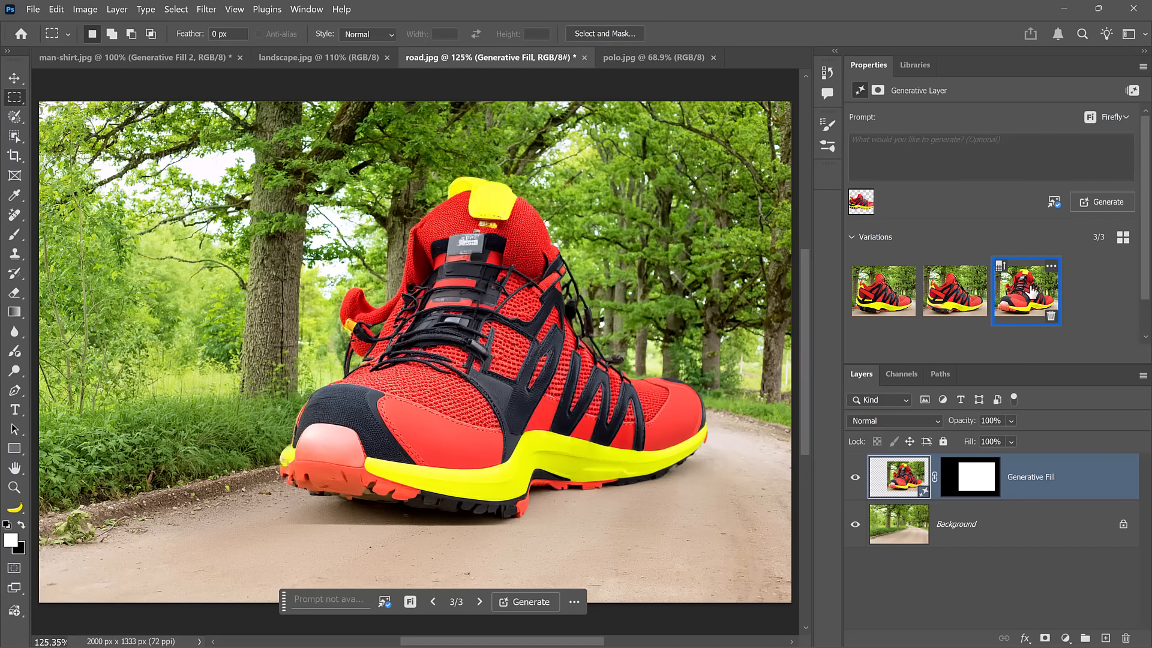
left_click(957, 292)
left_click(892, 296)
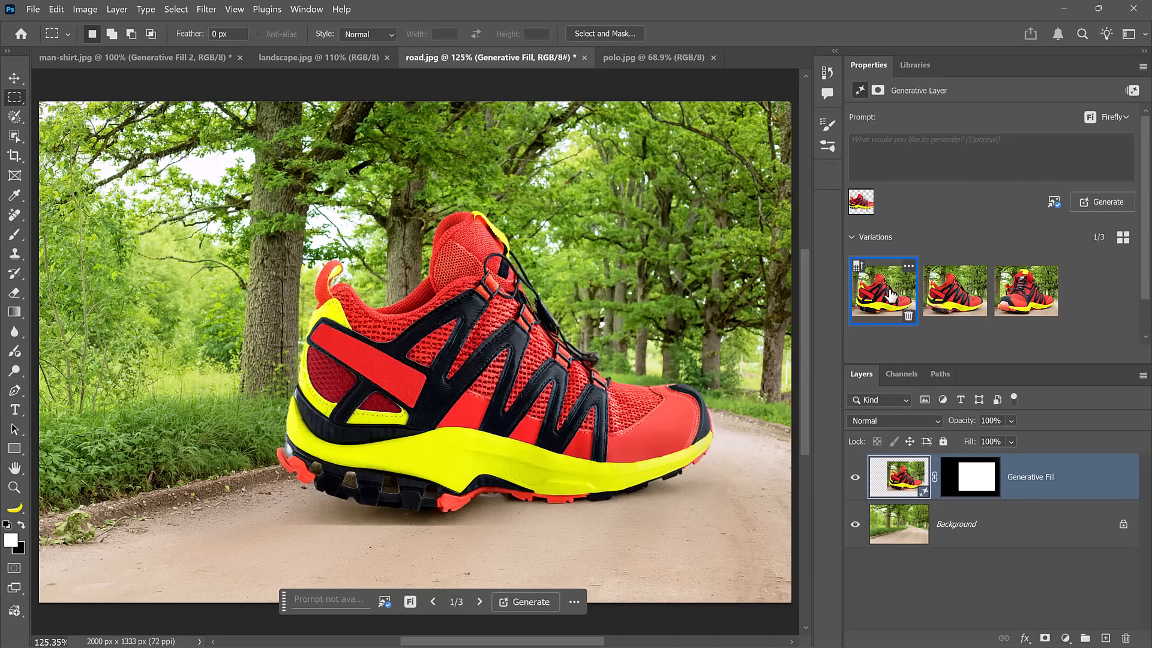
left_click(926, 296)
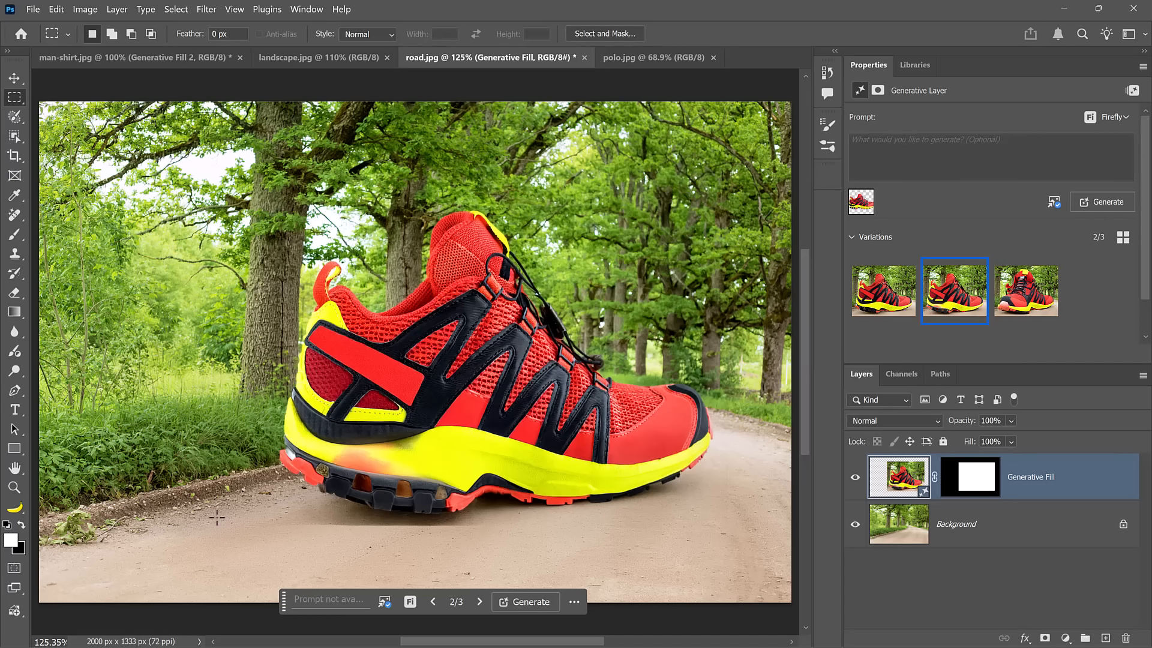
Select a wide strip of road just below the shoe, generate a fill without a prompt, and choose the third variation.
left_click_drag(208, 521, 716, 598)
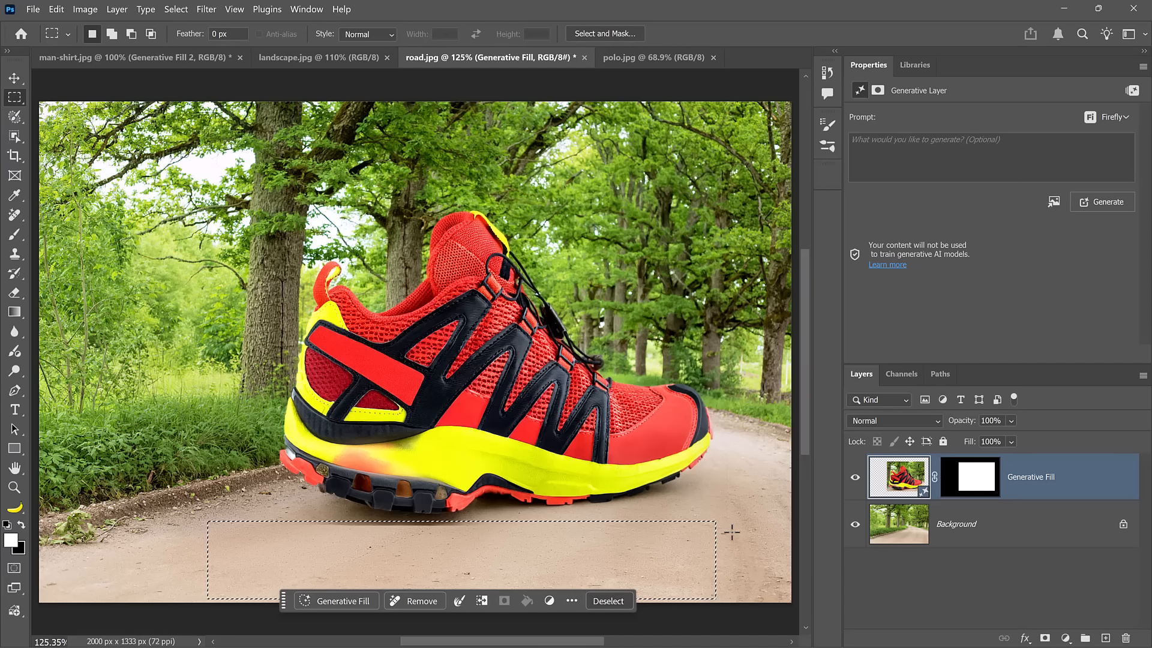
left_click(336, 600)
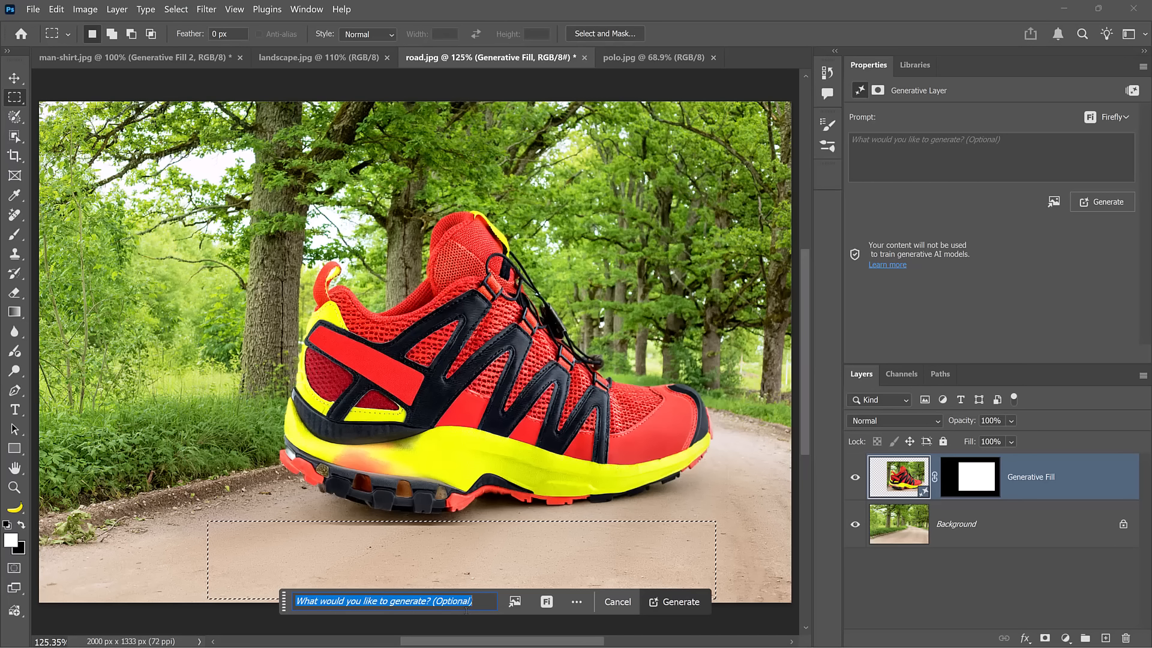
left_click(674, 601)
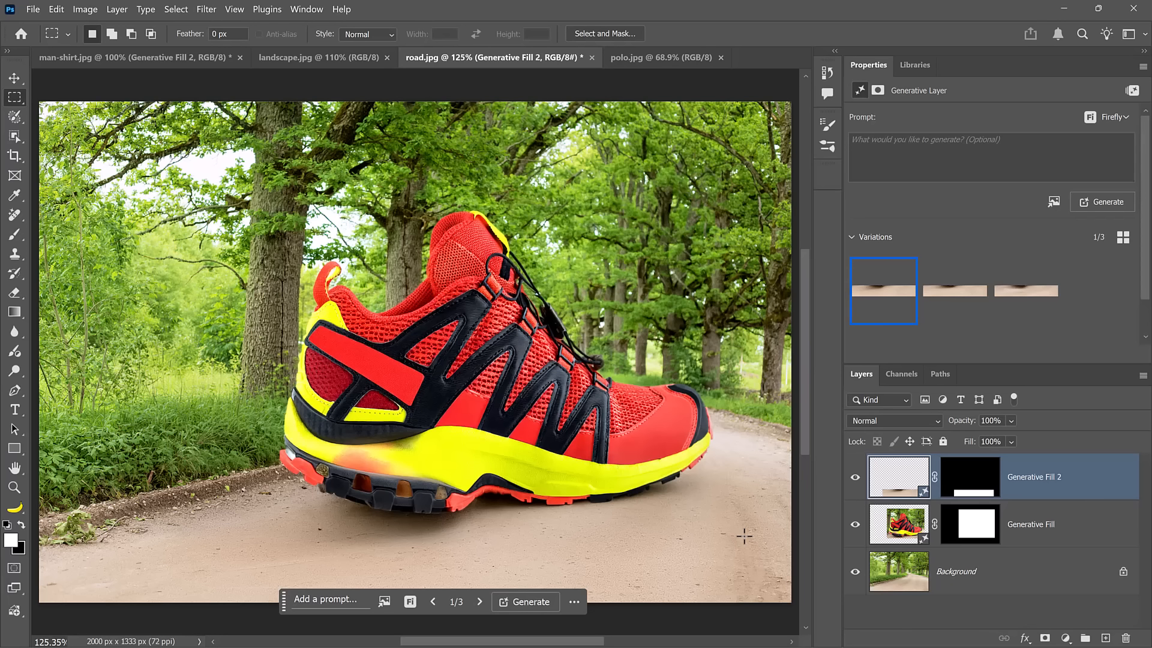
left_click(941, 294)
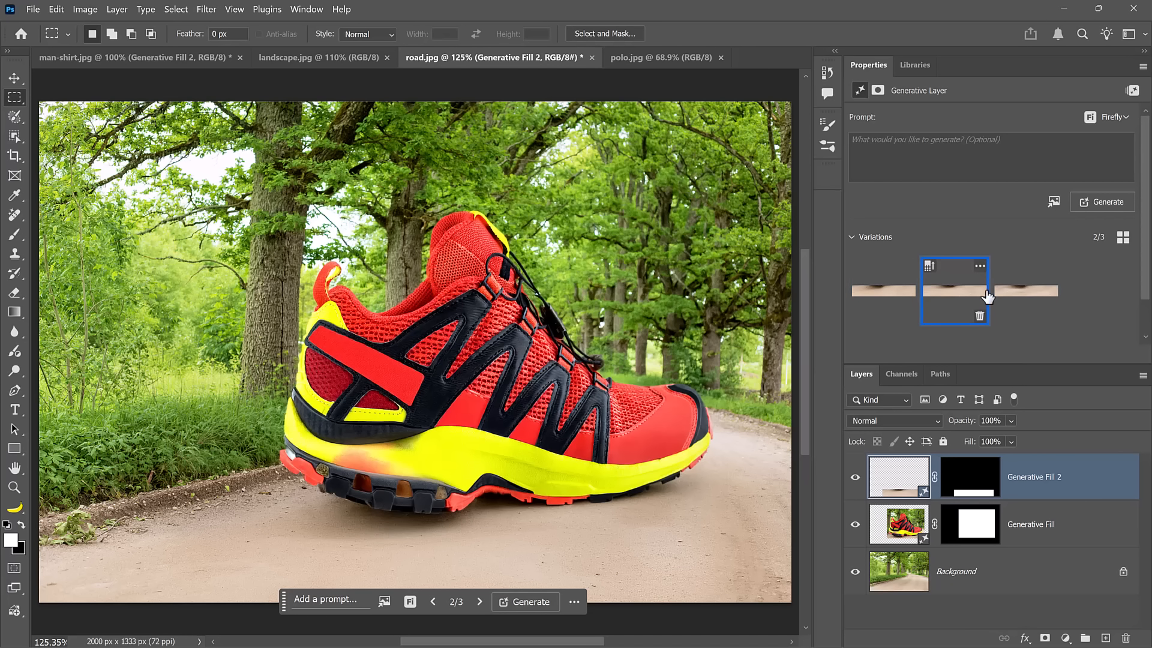
left_click(1034, 300)
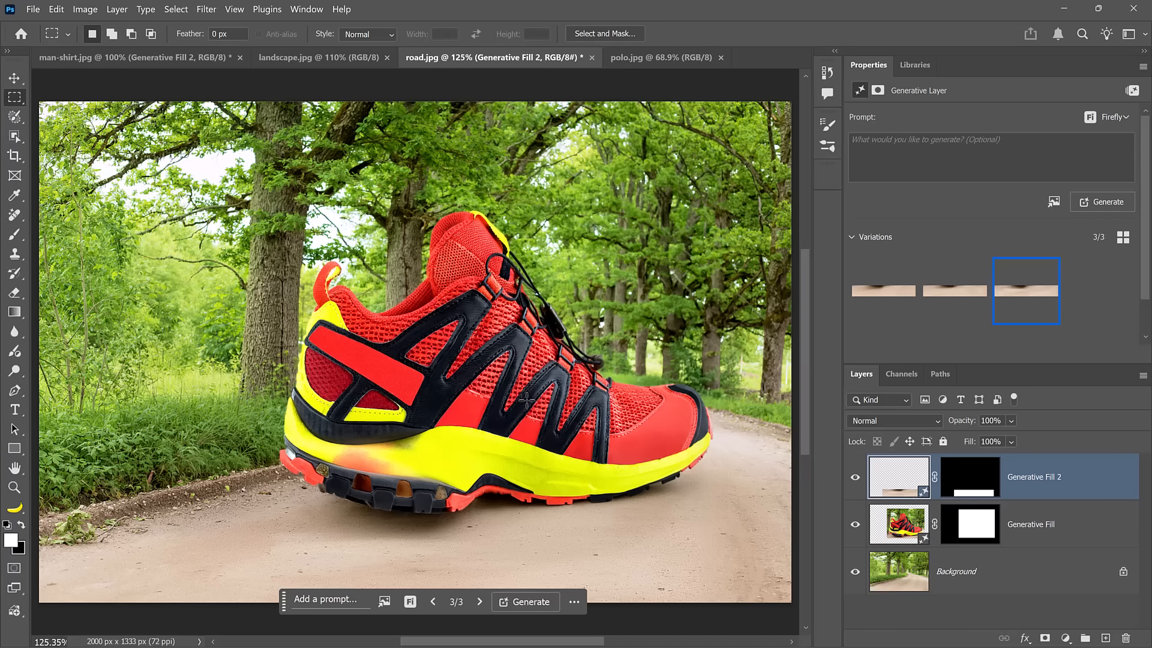
In landscape.jpg, position a small rectangular marquee selection over the water in the lower middle and start a Generative Fill.
left_click(333, 61)
left_click_drag(360, 460, 478, 532)
left_click_drag(420, 500, 441, 487)
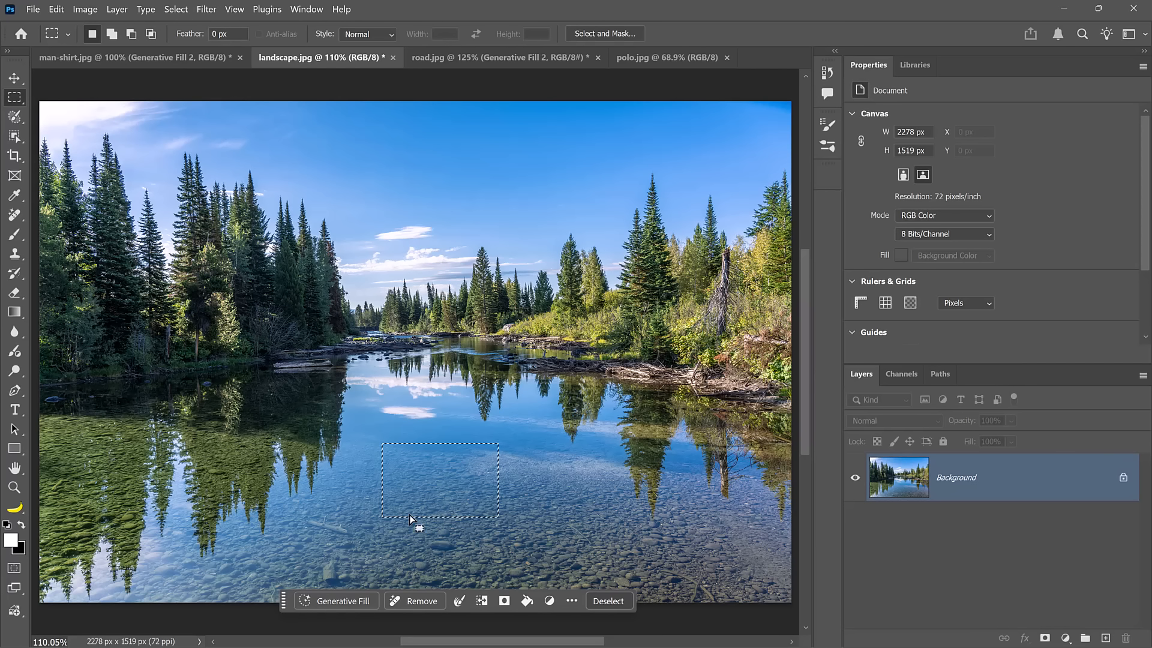
left_click(354, 601)
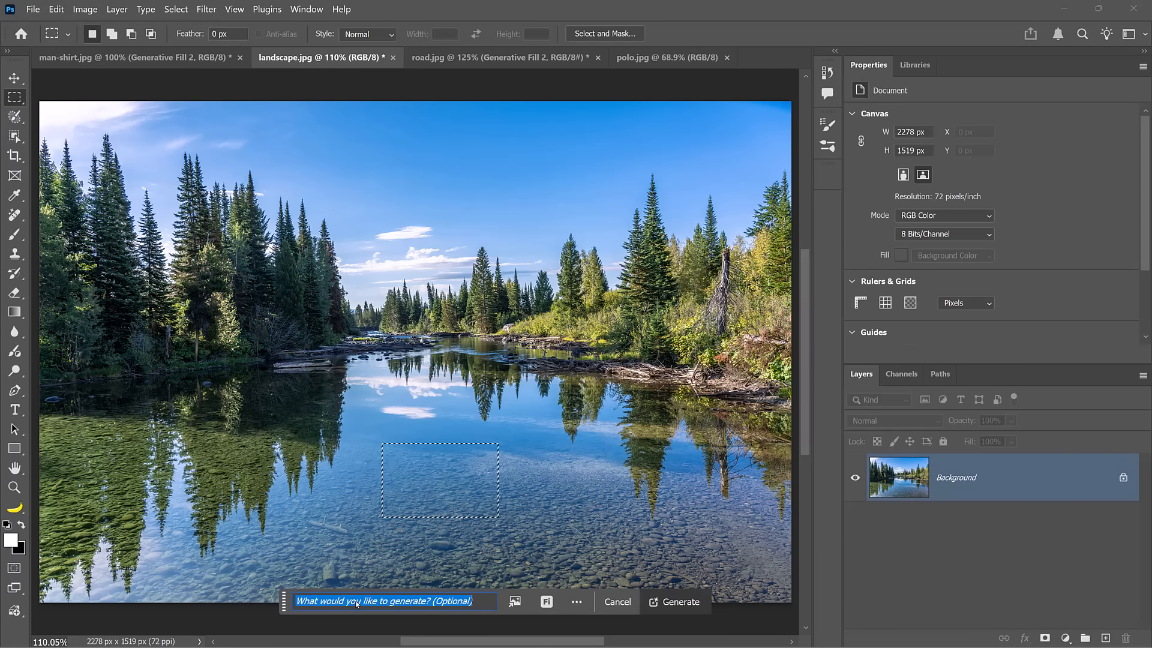
Use shoe.jpg as the Object reference with the intent Place into the selected area, and generate the fill on the water.
left_click(515, 603)
left_click(524, 437)
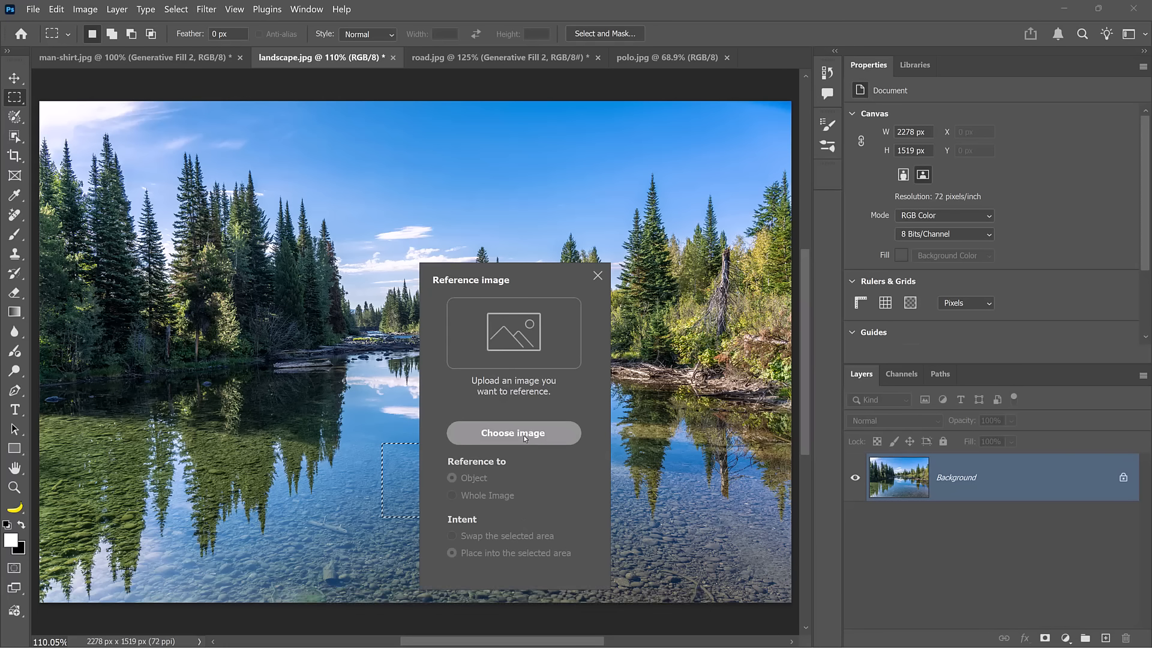
double_click(611, 229)
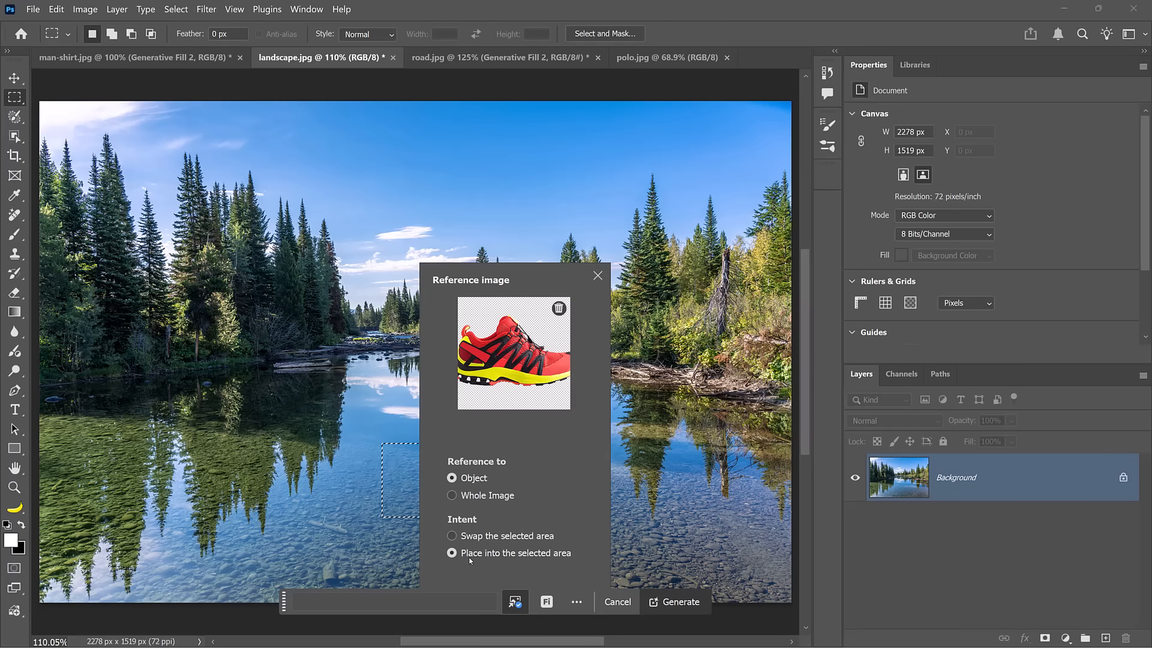
left_click(668, 603)
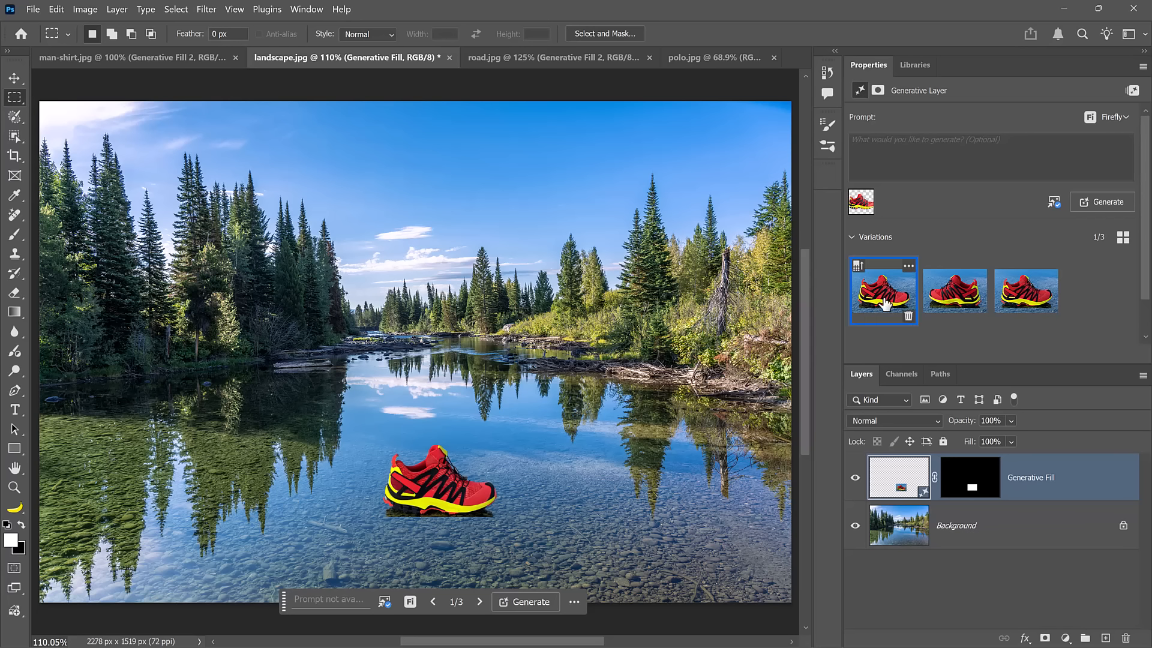
Review the shoe variations on the lake and choose the first one.
left_click(947, 301)
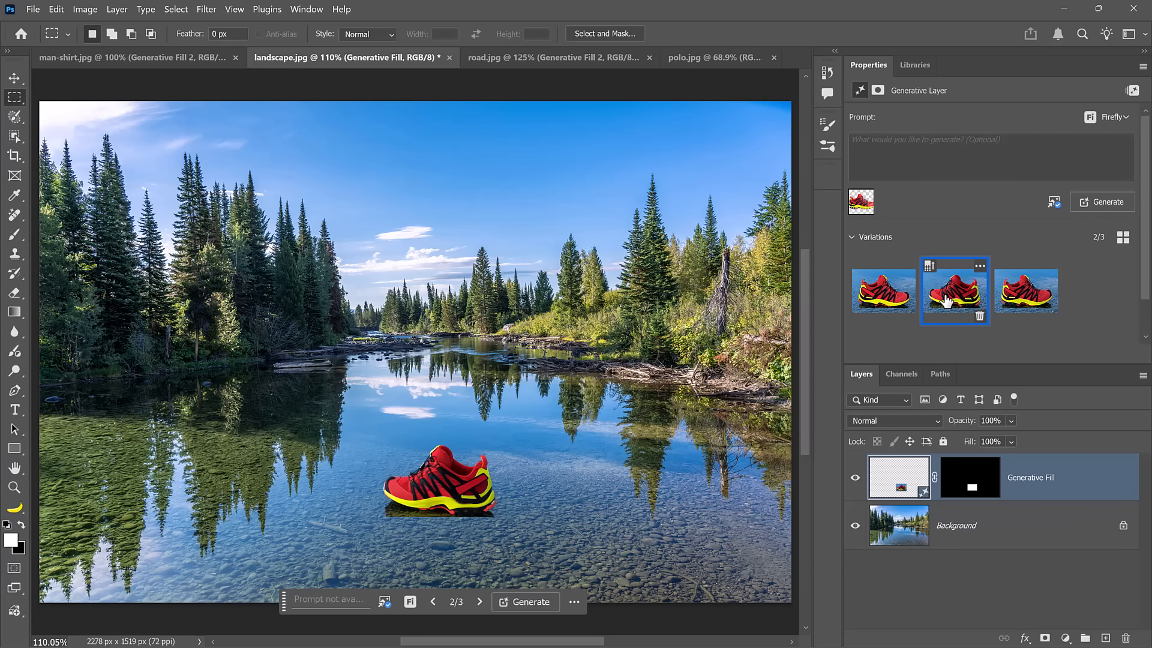
left_click(1013, 297)
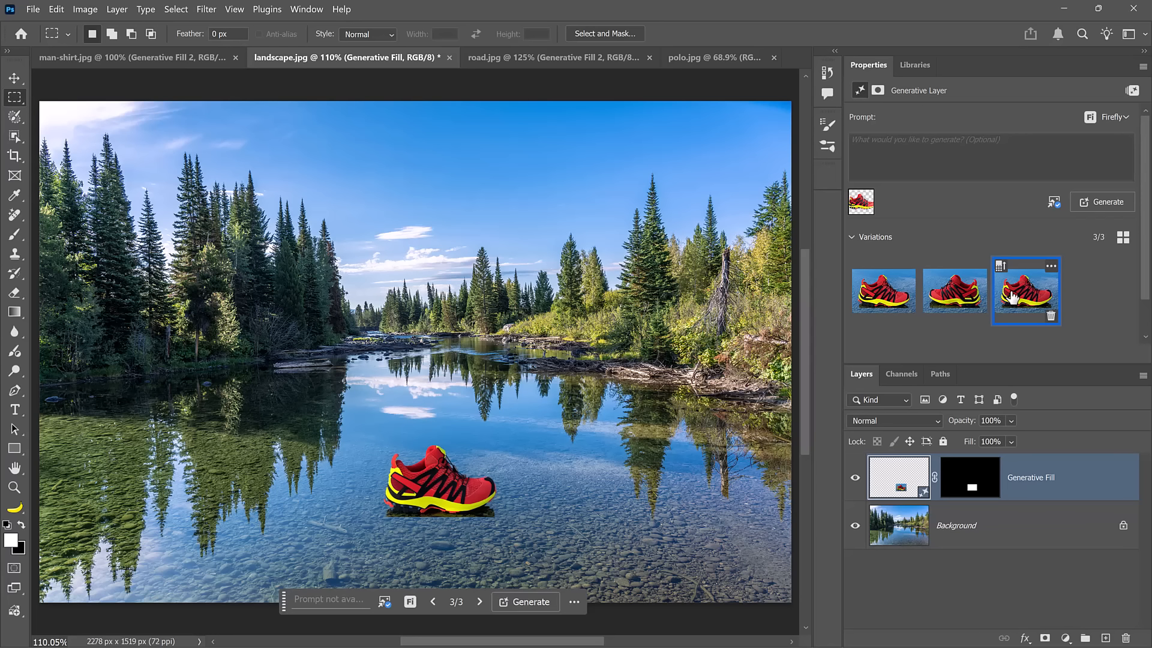
left_click(883, 291)
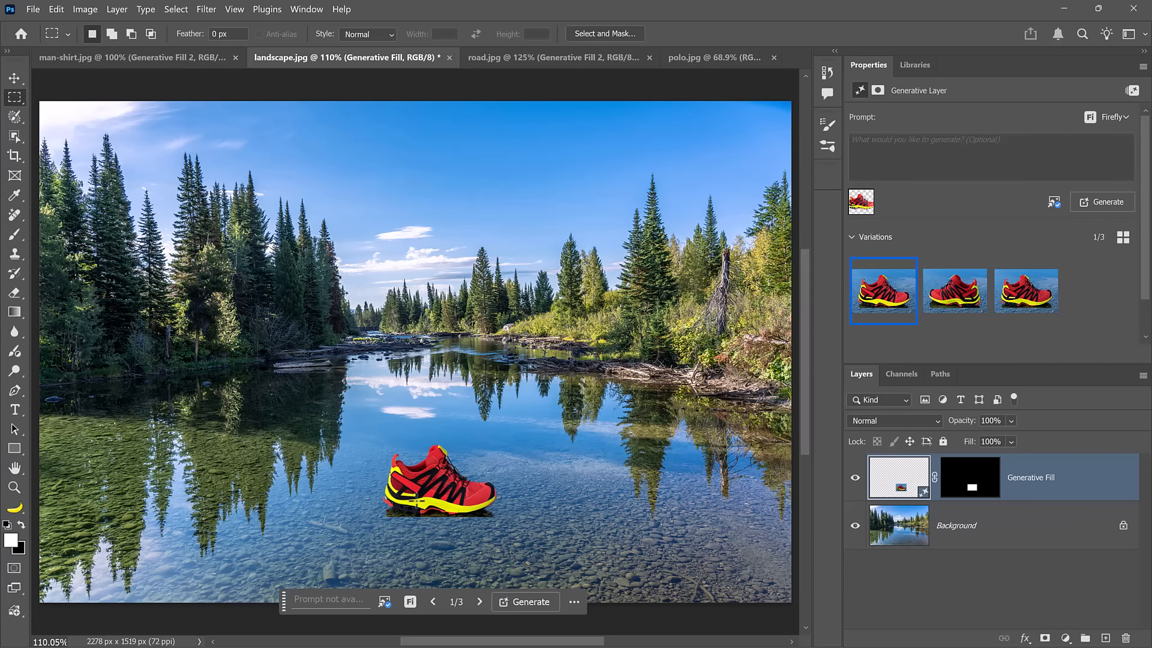
Select the water directly below the shoe with a wide rectangular marquee and generate a fill without a prompt to create its reflection.
key("z")
left_click(462, 527)
left_click(463, 527)
left_click(462, 526)
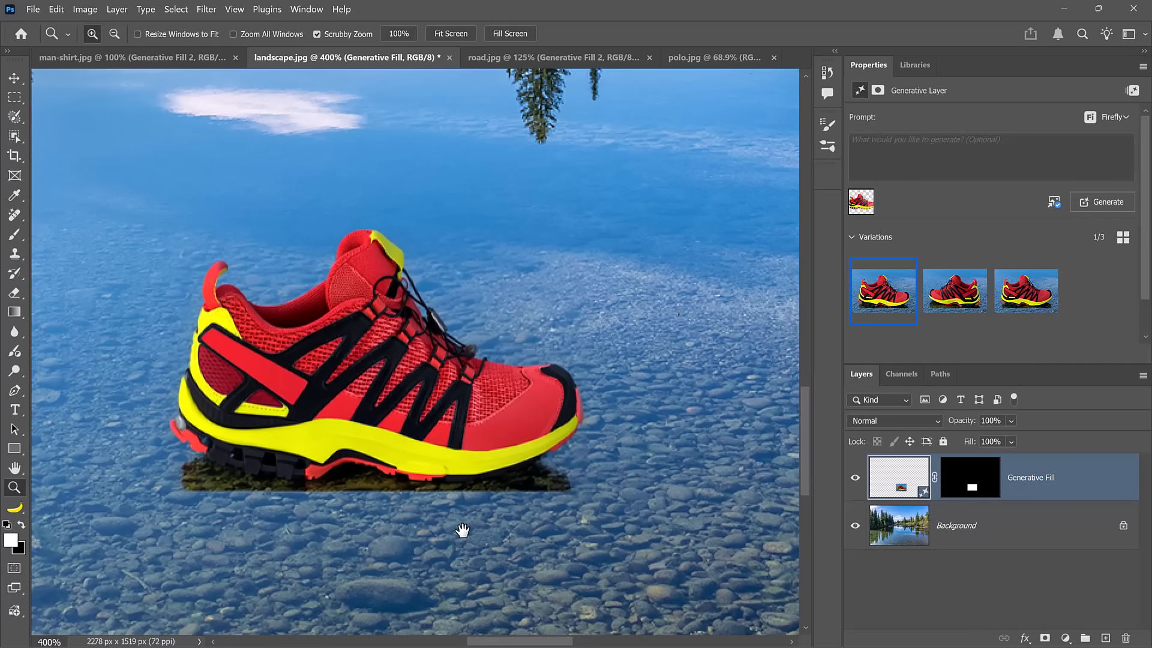
left_click_drag(463, 530, 510, 385)
key("m")
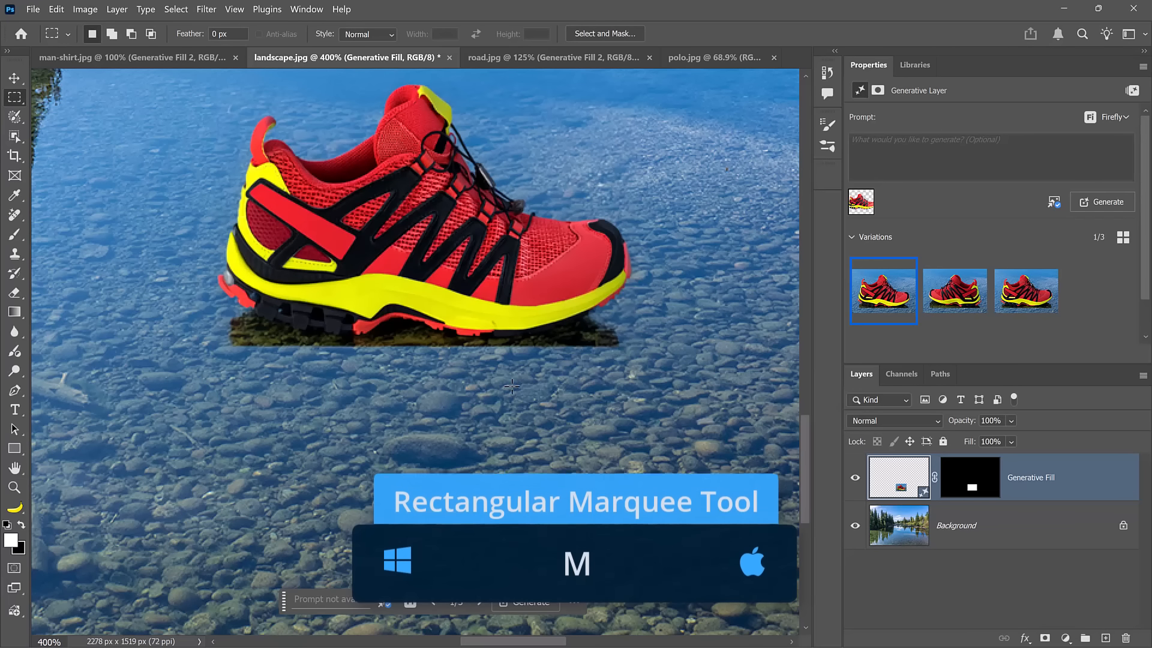
left_click_drag(642, 342, 173, 604)
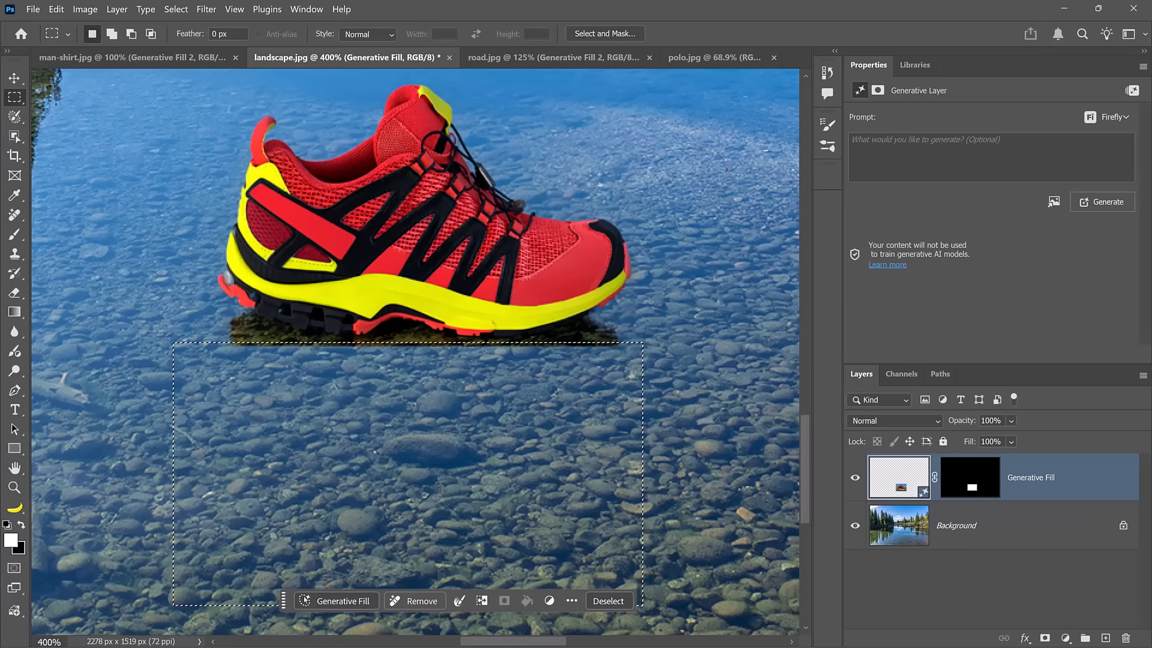
left_click(359, 601)
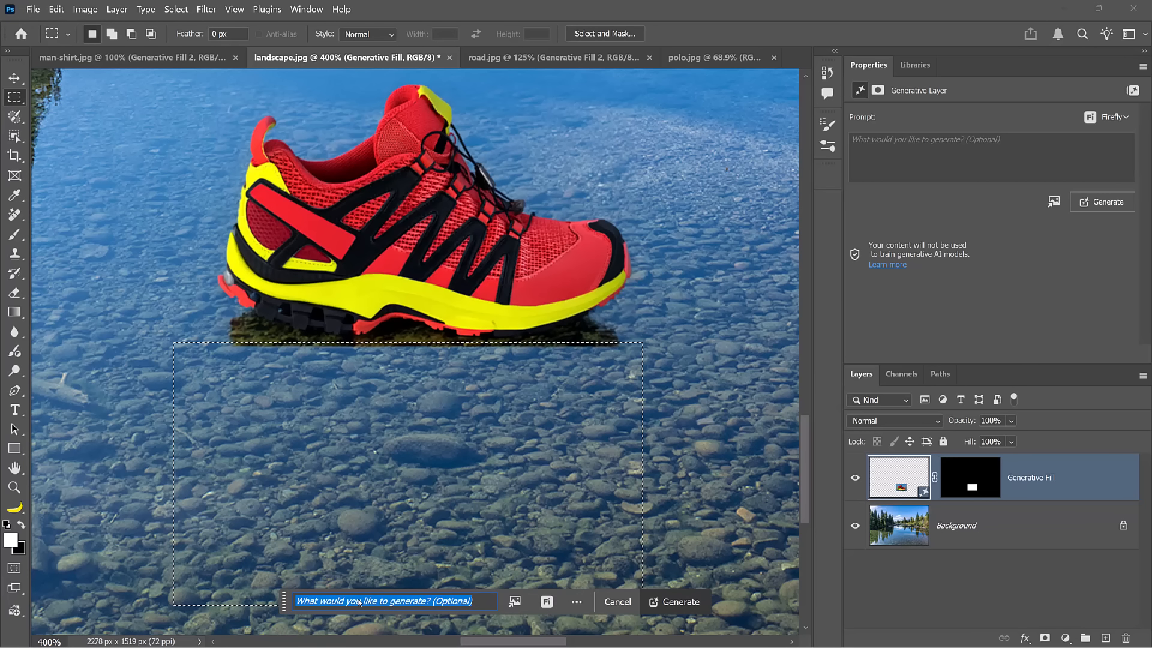
left_click(671, 602)
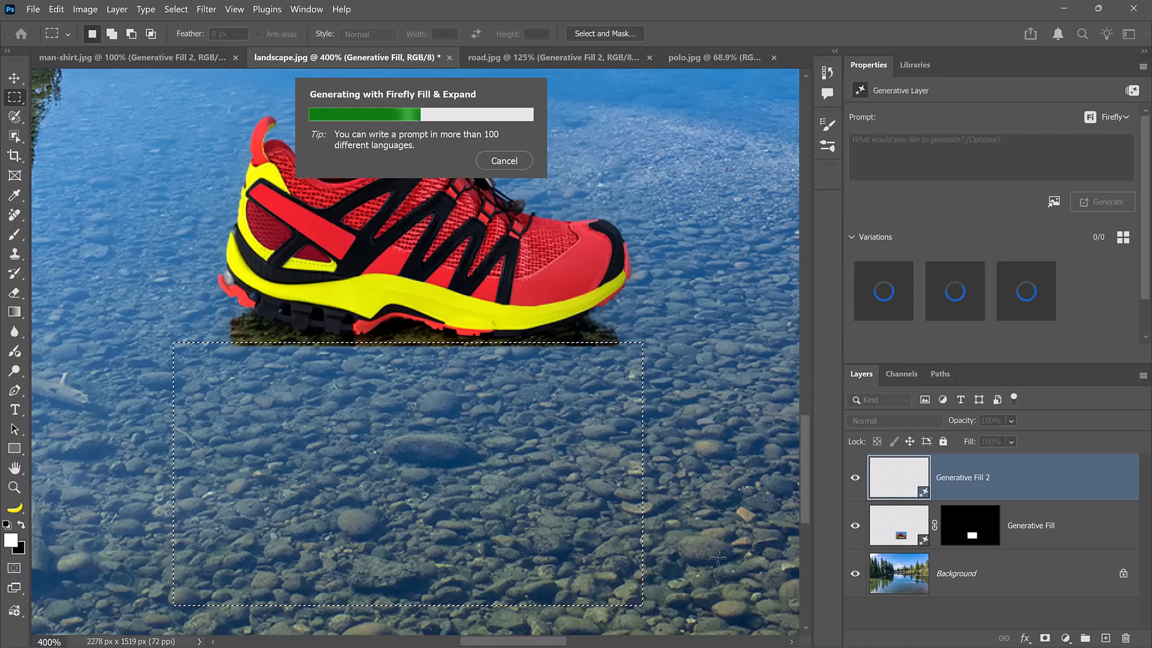
Compare the three reflection variations up close and with the whole landscape in view, and choose the second.
left_click(948, 299)
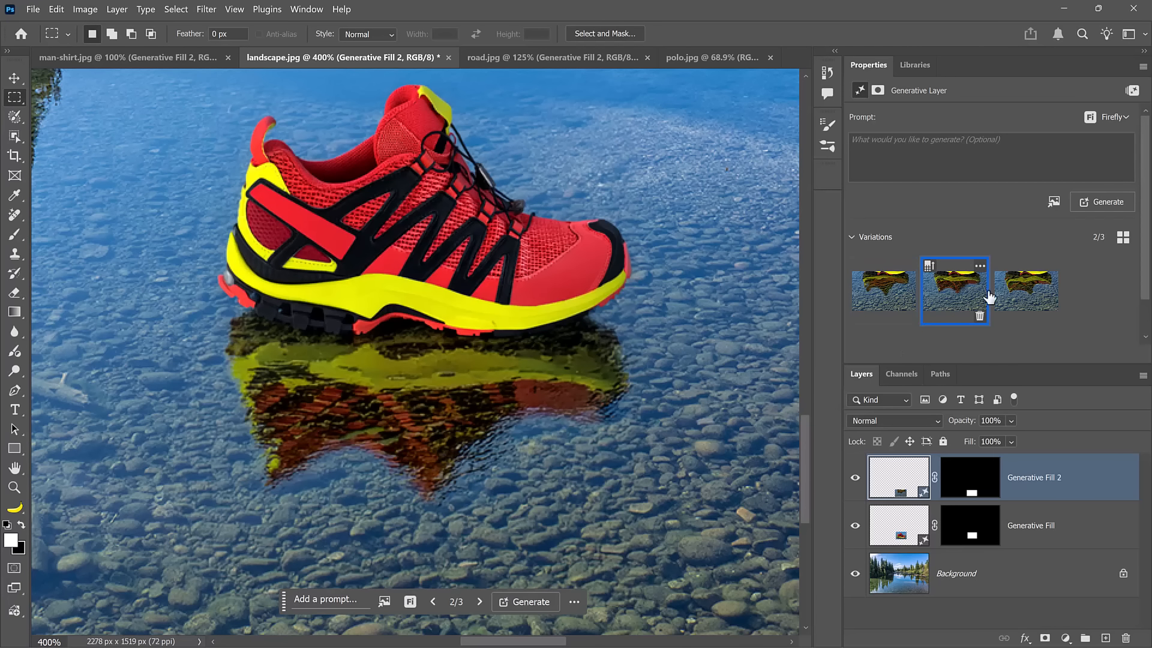
left_click(1030, 296)
left_click(957, 292)
left_click(887, 290)
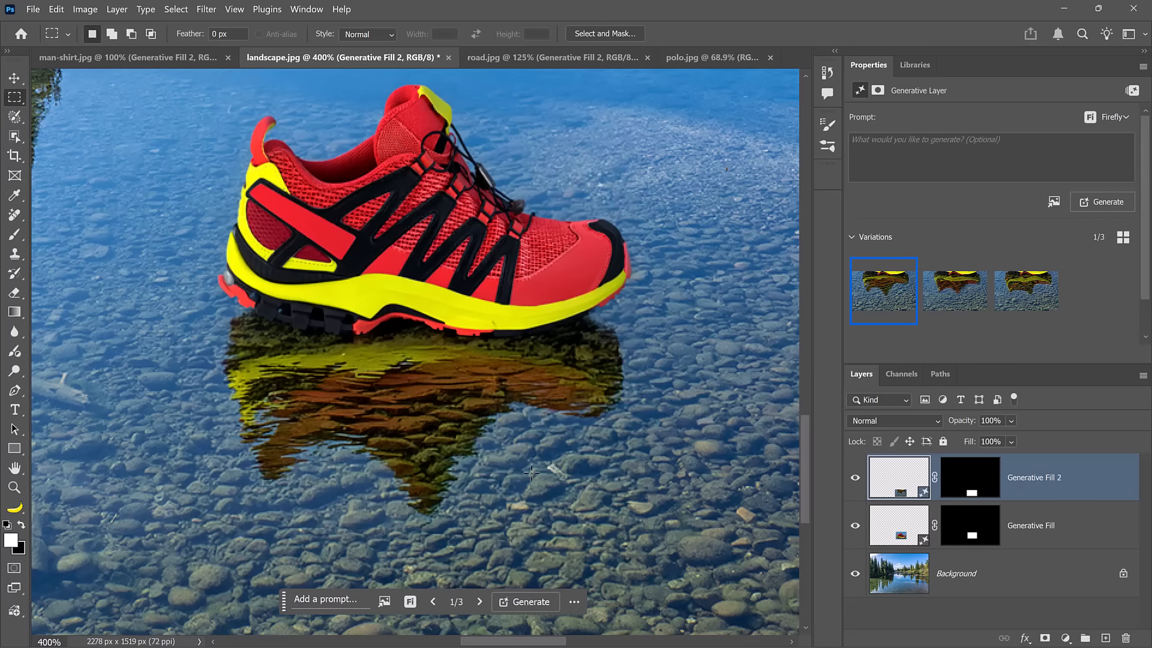
double_click(10, 474)
left_click(946, 297)
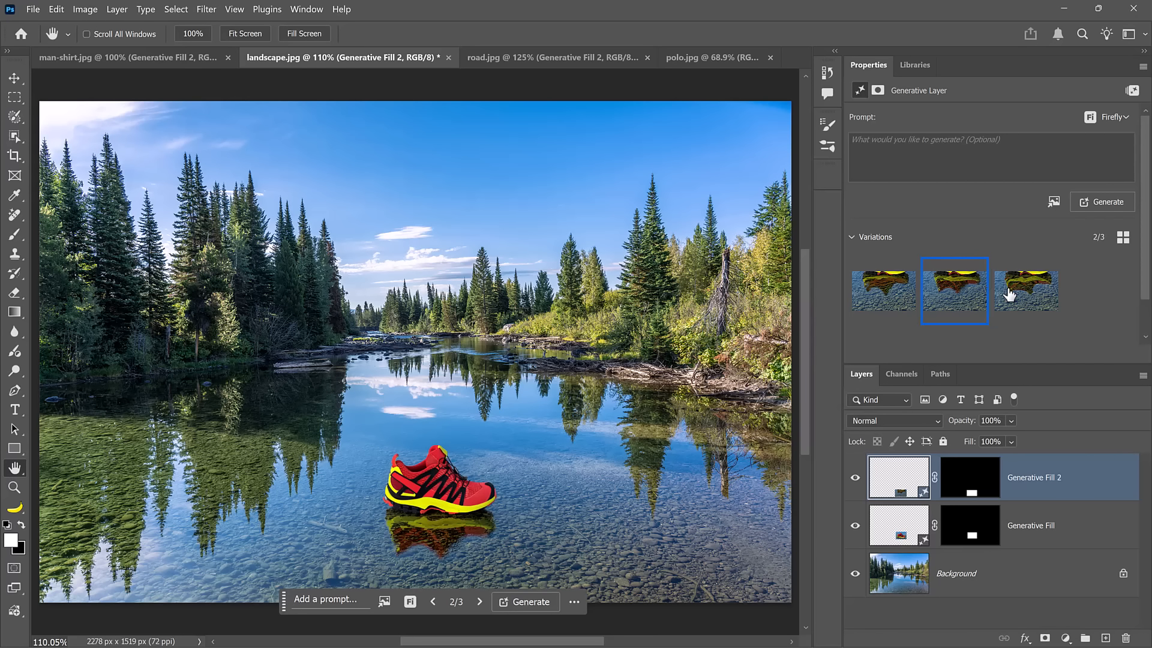
left_click(1010, 294)
left_click(966, 294)
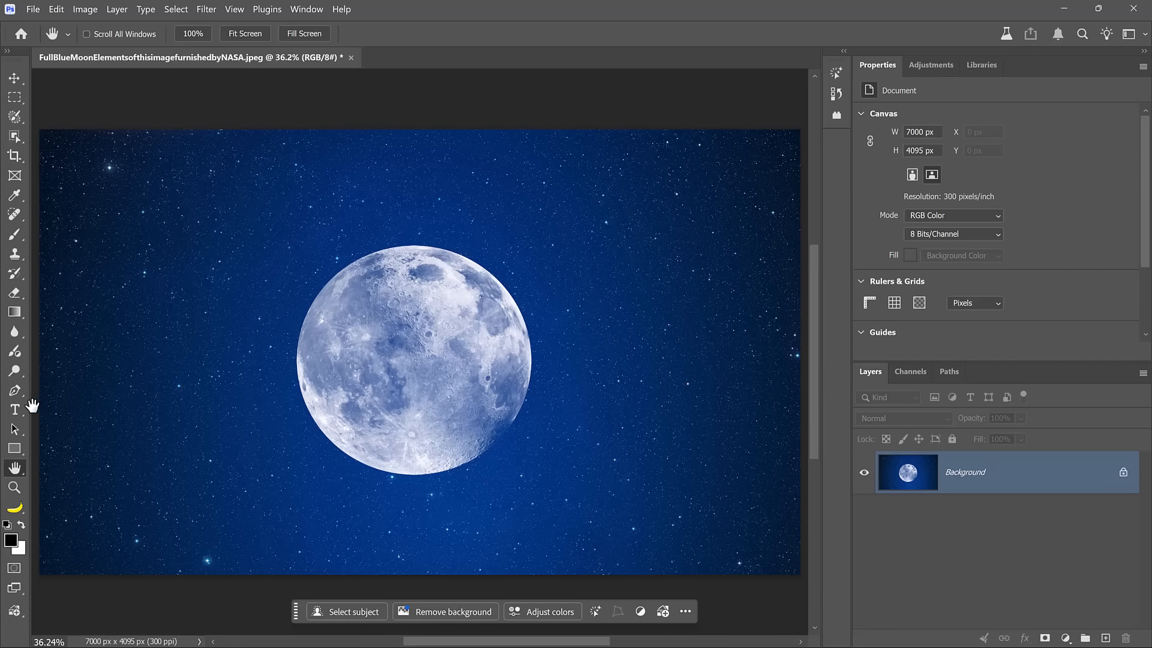
Add three lines of point text beside the moon: "From time to time", "The clouds give rest", "To the moon-beholders".
left_click(21, 414)
left_click(56, 411)
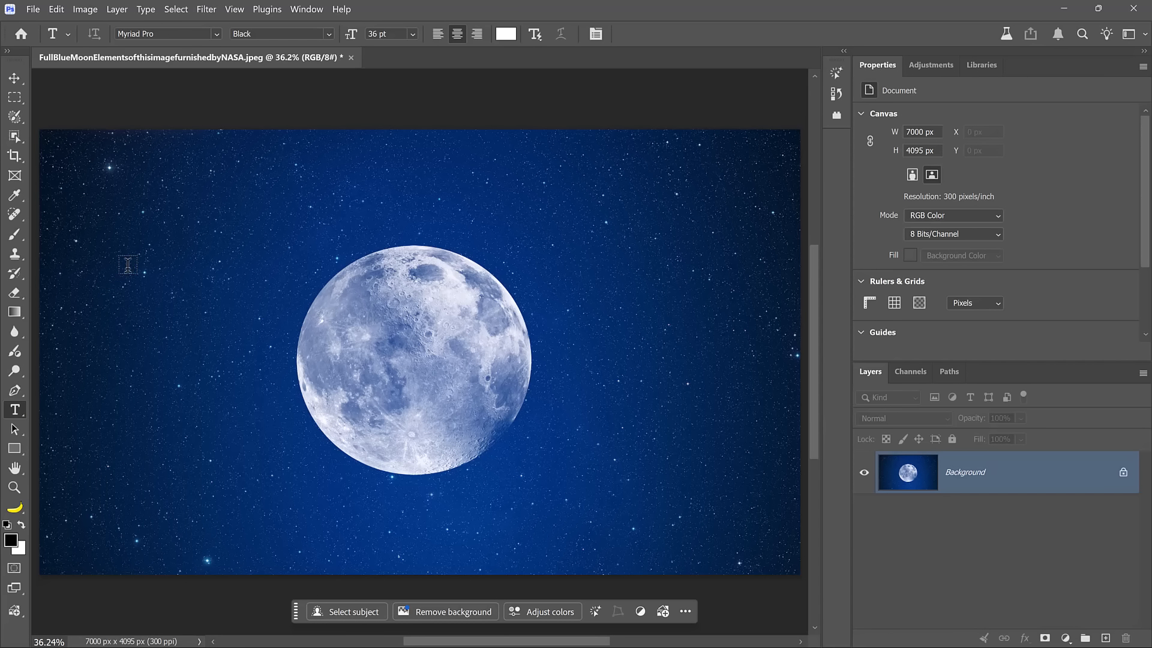
left_click(144, 276)
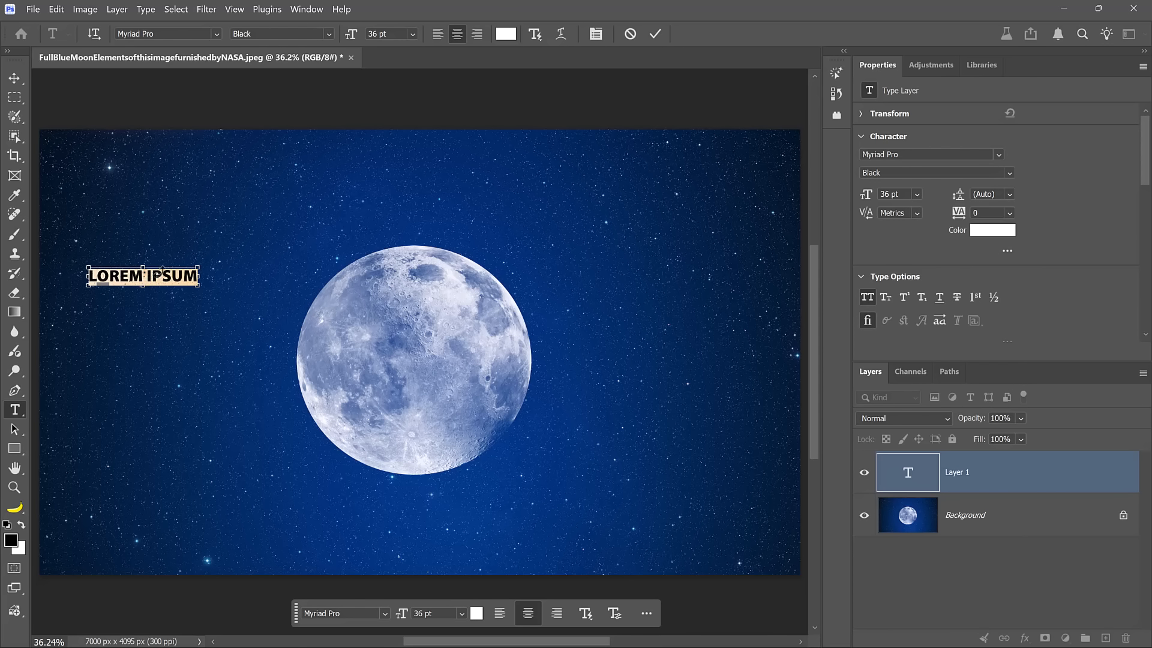
type("From time to time The clouds give rest To the moon-beholders")
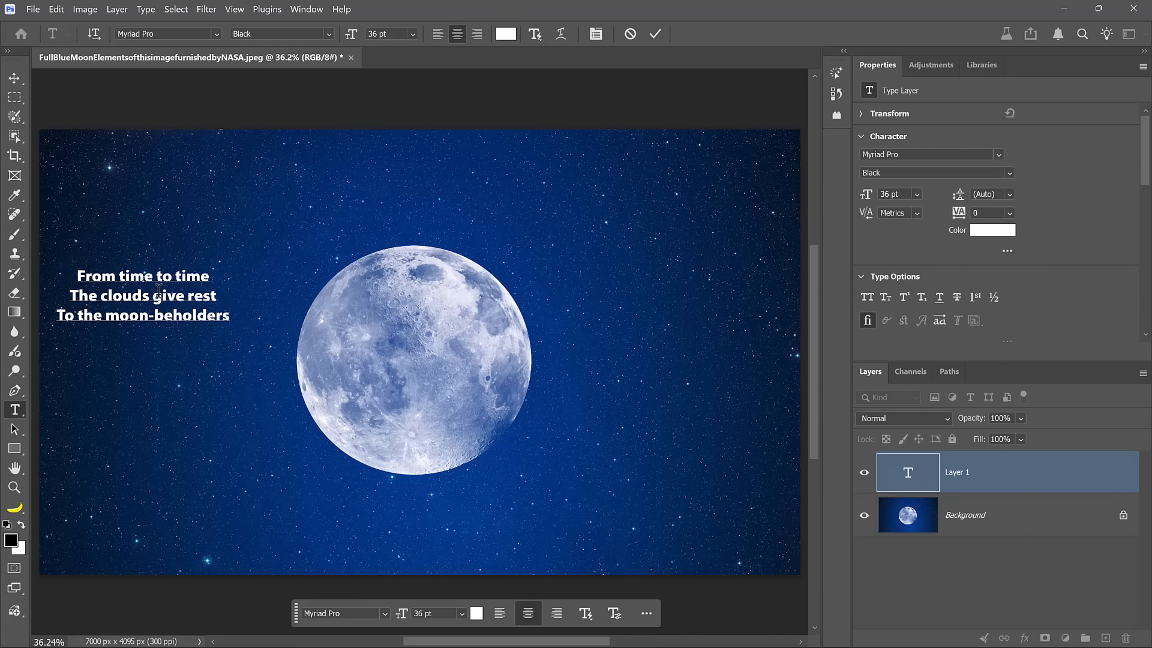
Remove the line breaks so the three lines of moon text run as a single line, and commit the text.
left_click(71, 295)
key("BackSpace")
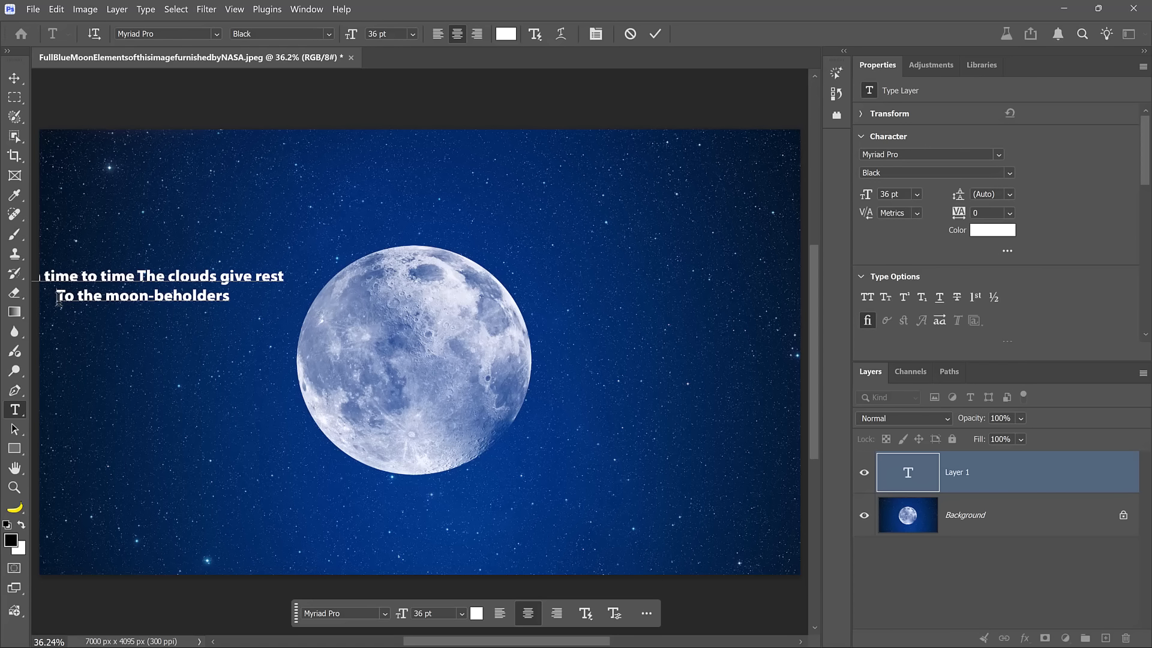
key("BackSpace")
key("ctrl+Return")
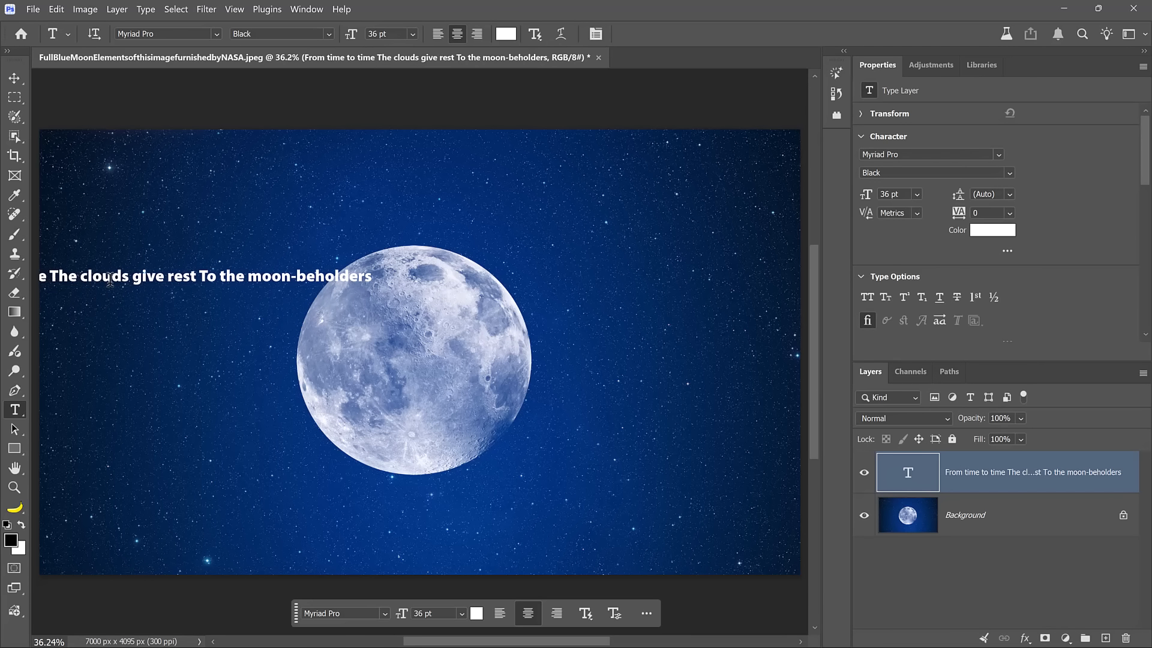
Move the single line of text above the moon, roughly centred, and set it in all caps.
key("v")
left_click_drag(110, 282, 407, 210)
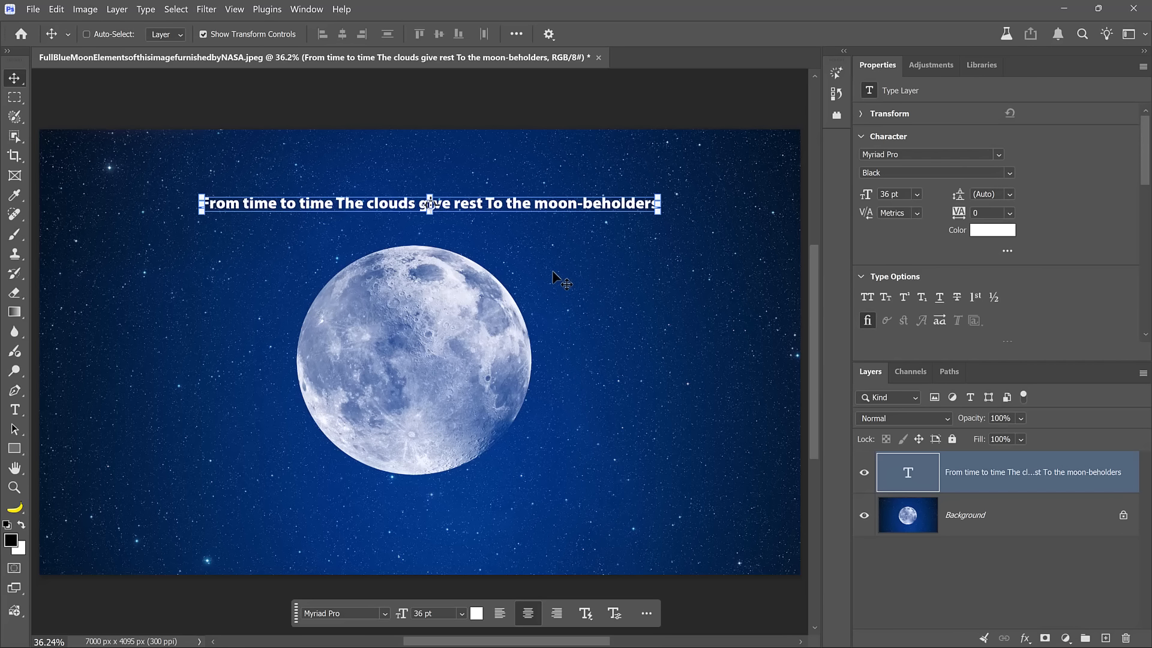
left_click(867, 298)
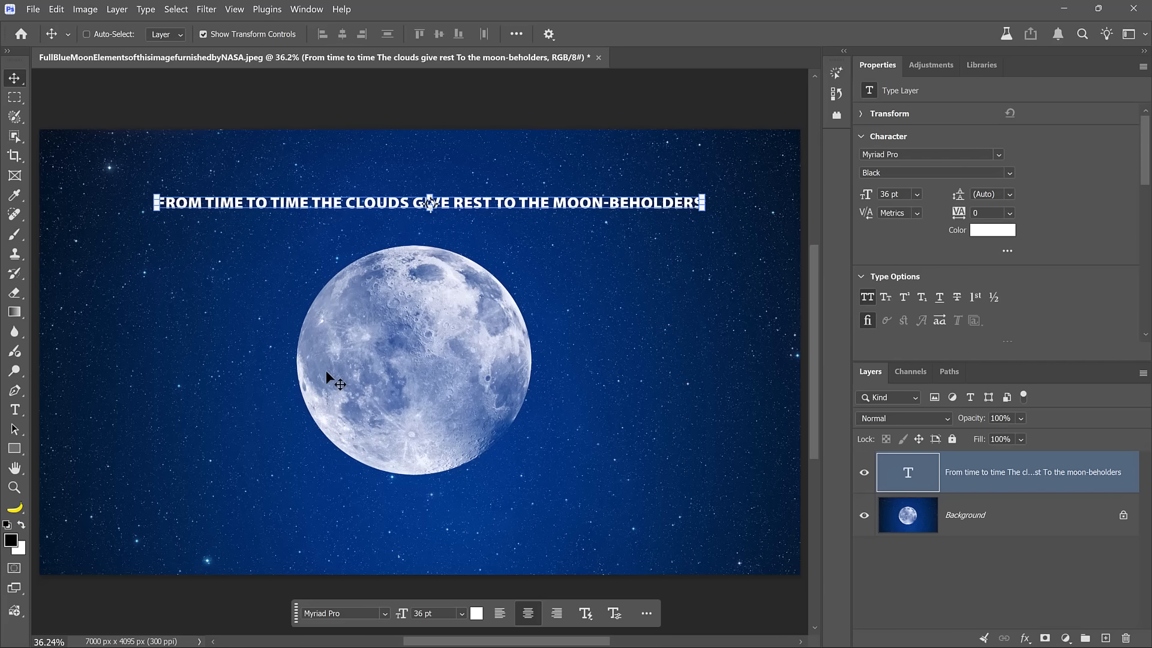
With the Horizontal Type tool active, look over the Dynamic Text layout options for the text layer.
left_click(16, 409)
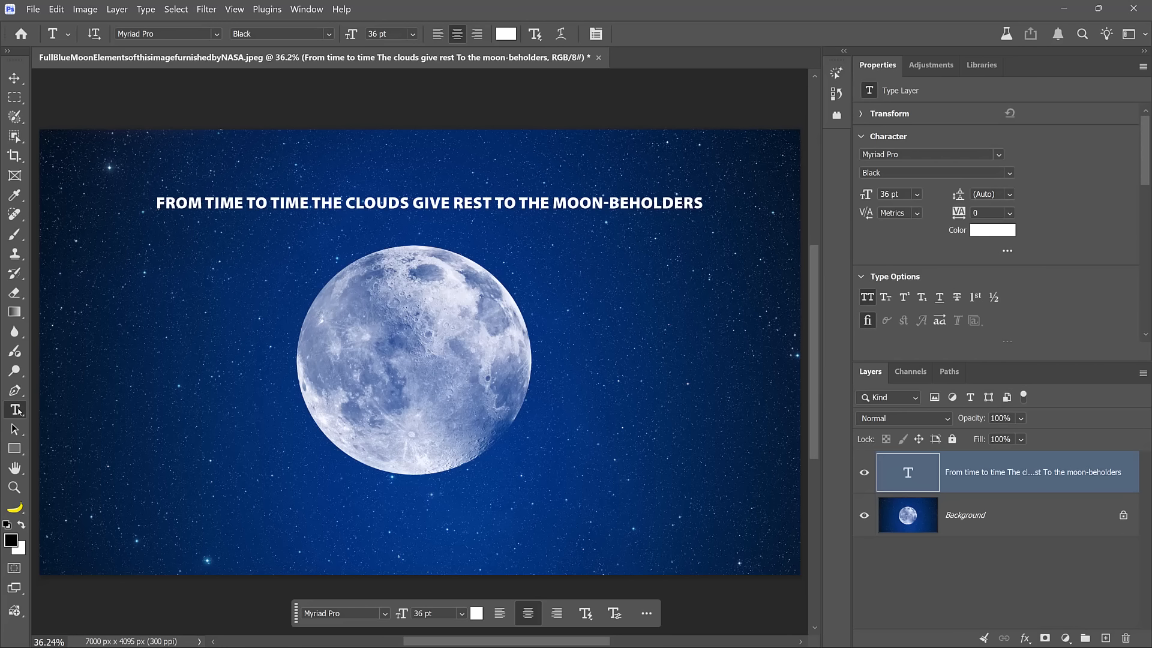
right_click(20, 412)
left_click(91, 414)
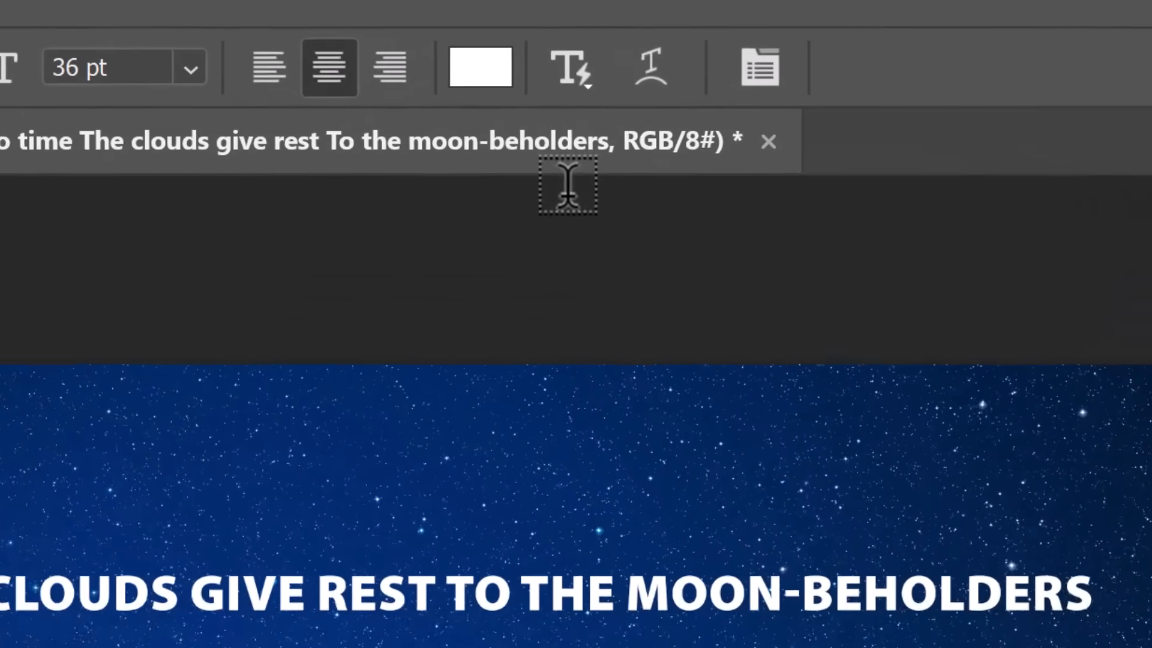
left_click(575, 80)
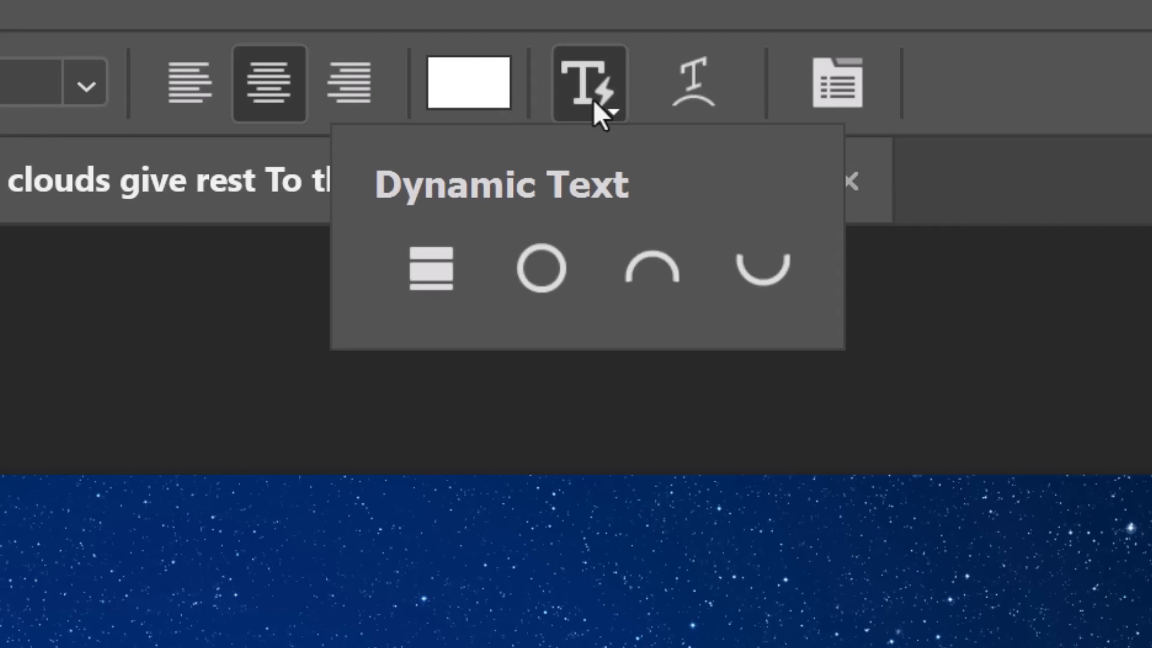
left_click(592, 99)
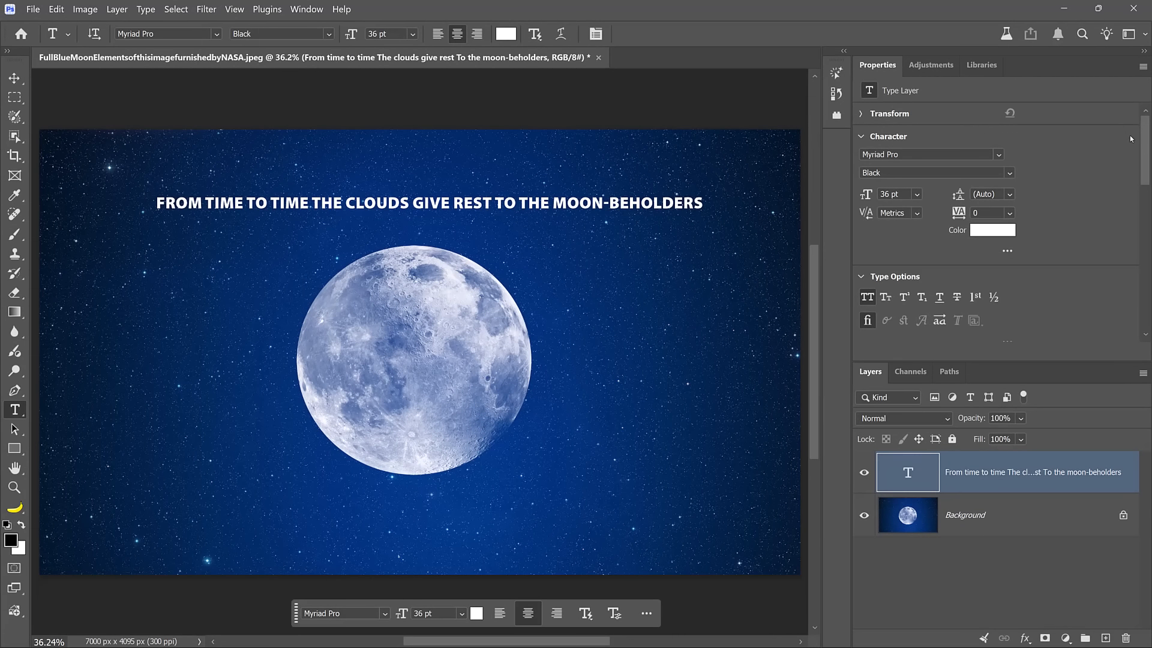
Apply the Block dynamic text style and reshape the text box into a narrow, tall column overlapping the moon's edge.
scroll(1139, 144, "down", 5)
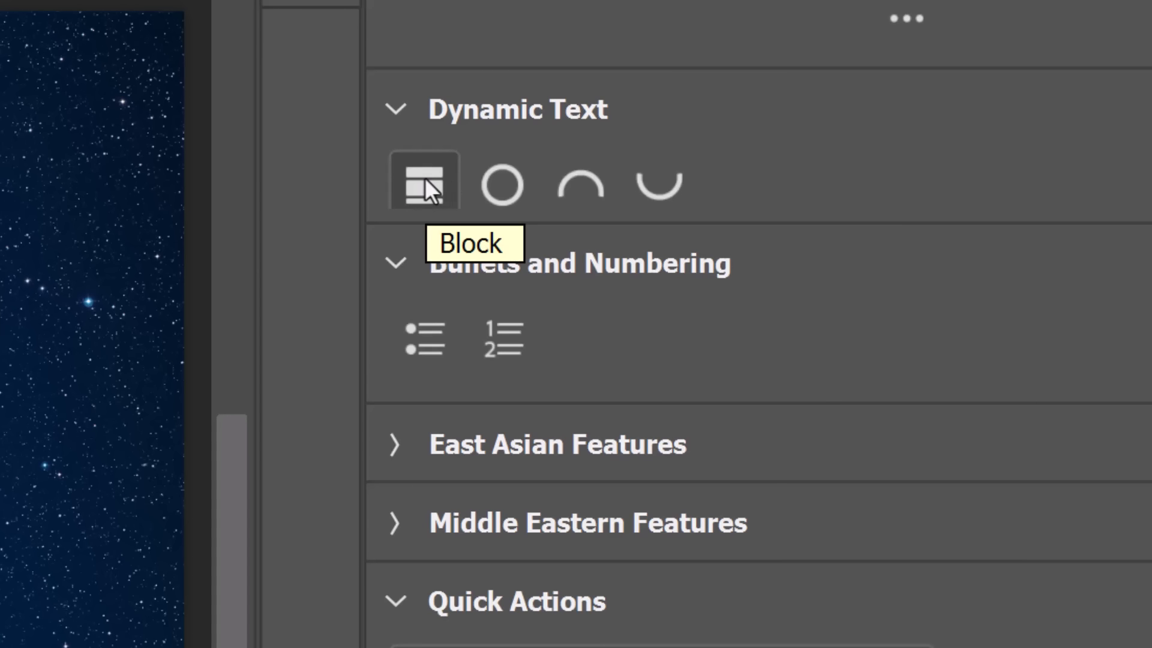
left_click(426, 180)
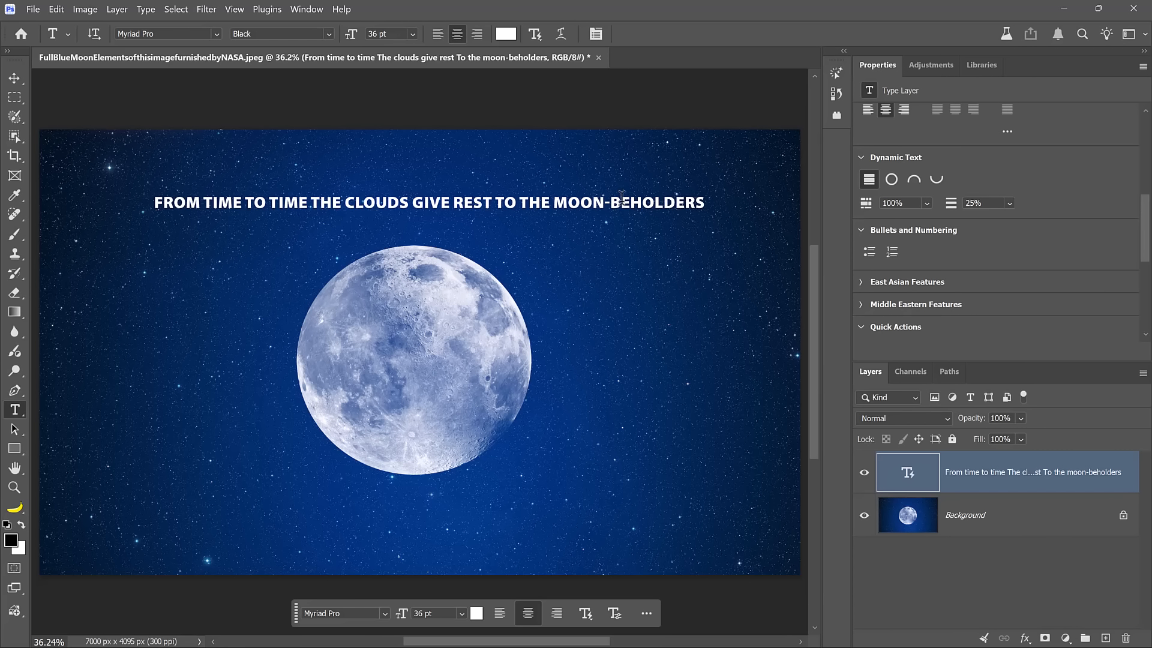
left_click(672, 200)
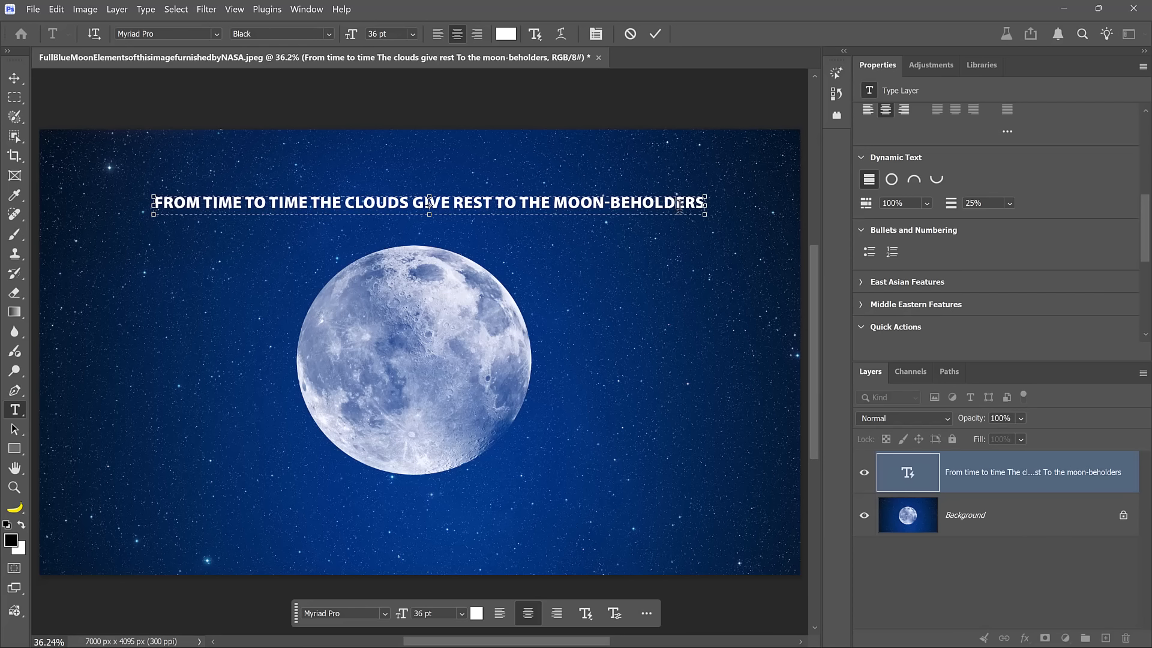
left_click_drag(706, 217, 343, 444)
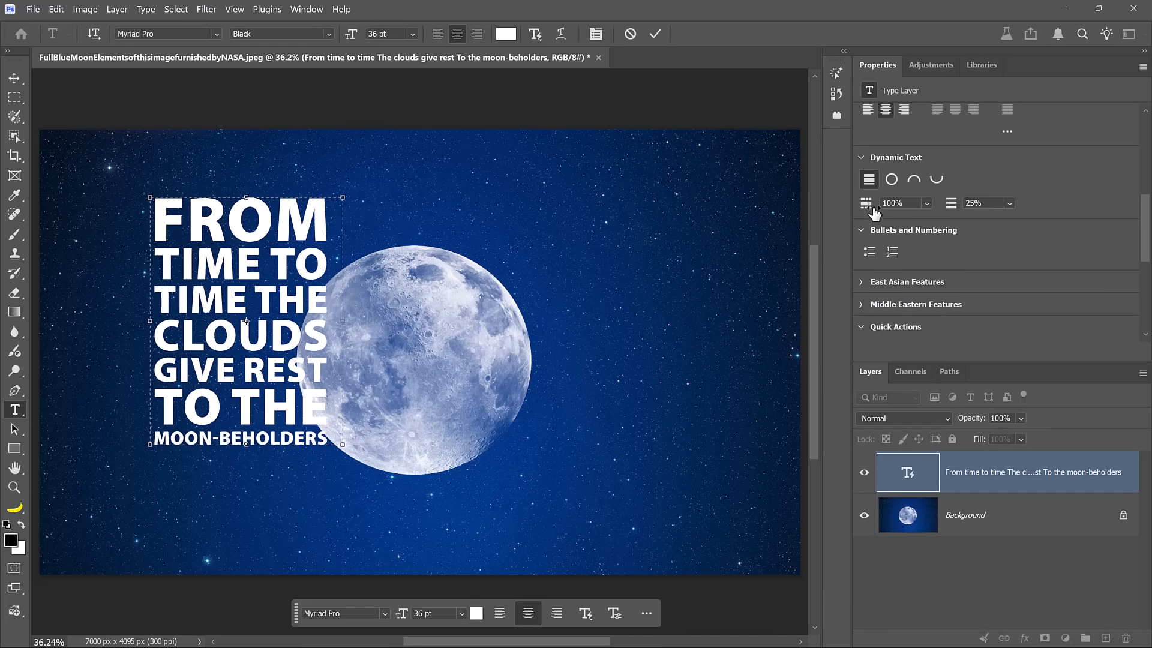
Change the dynamic text style to Circle and fit the ring around the moon, centred and scaled to about 148%.
left_click(892, 180)
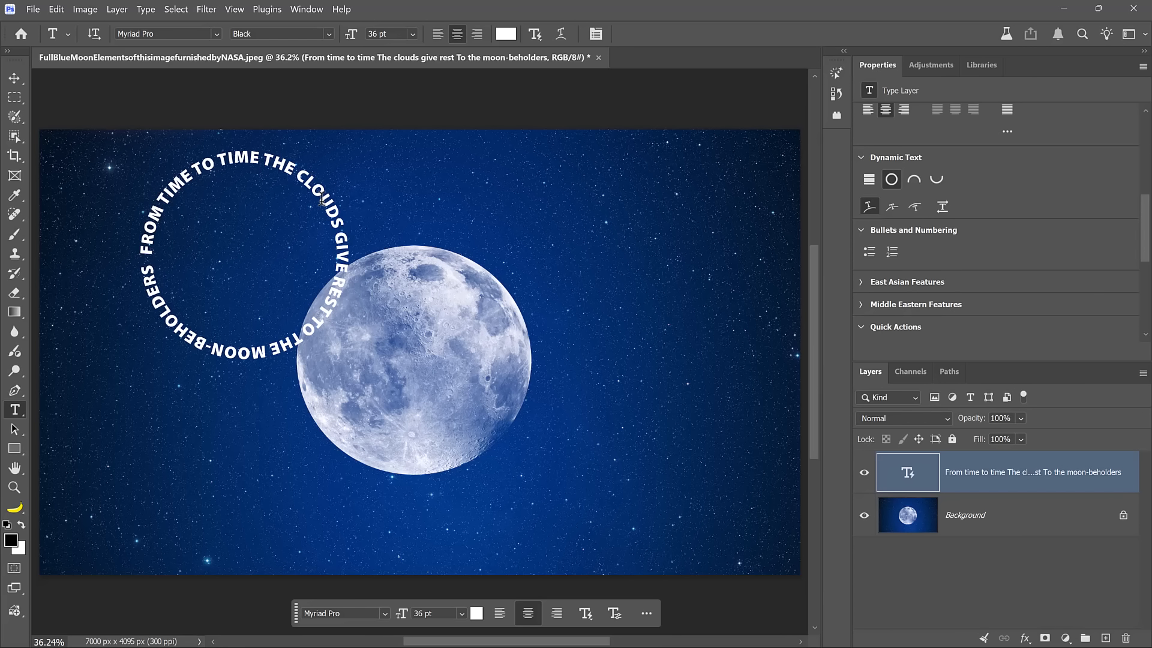
left_click(14, 78)
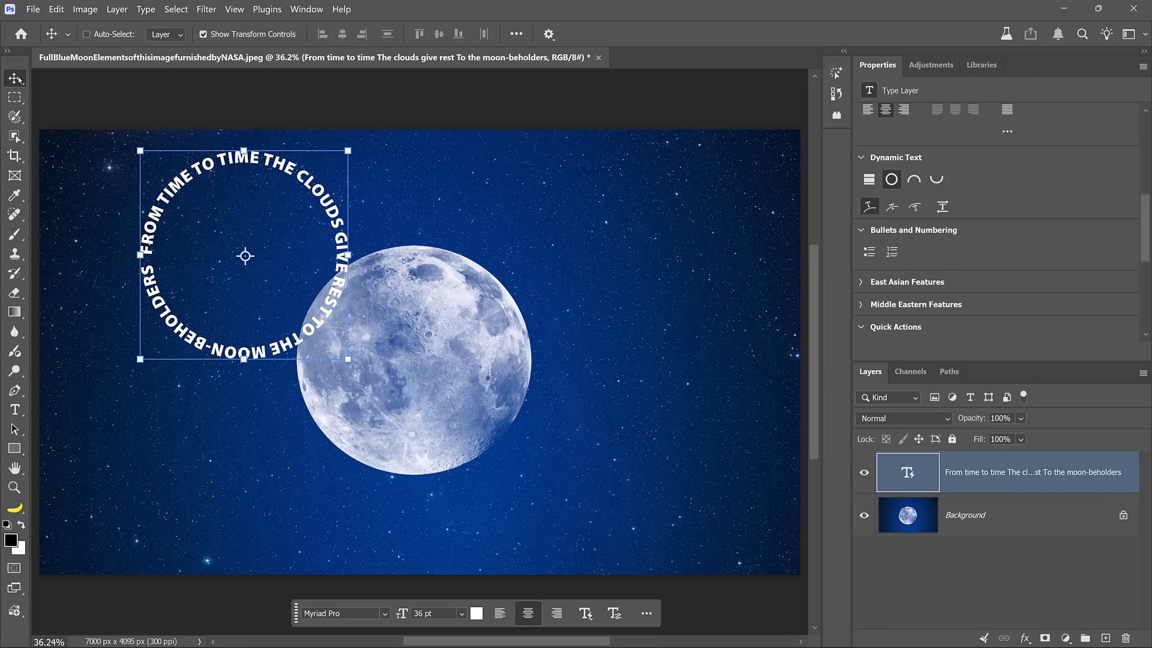
left_click_drag(311, 323, 480, 427)
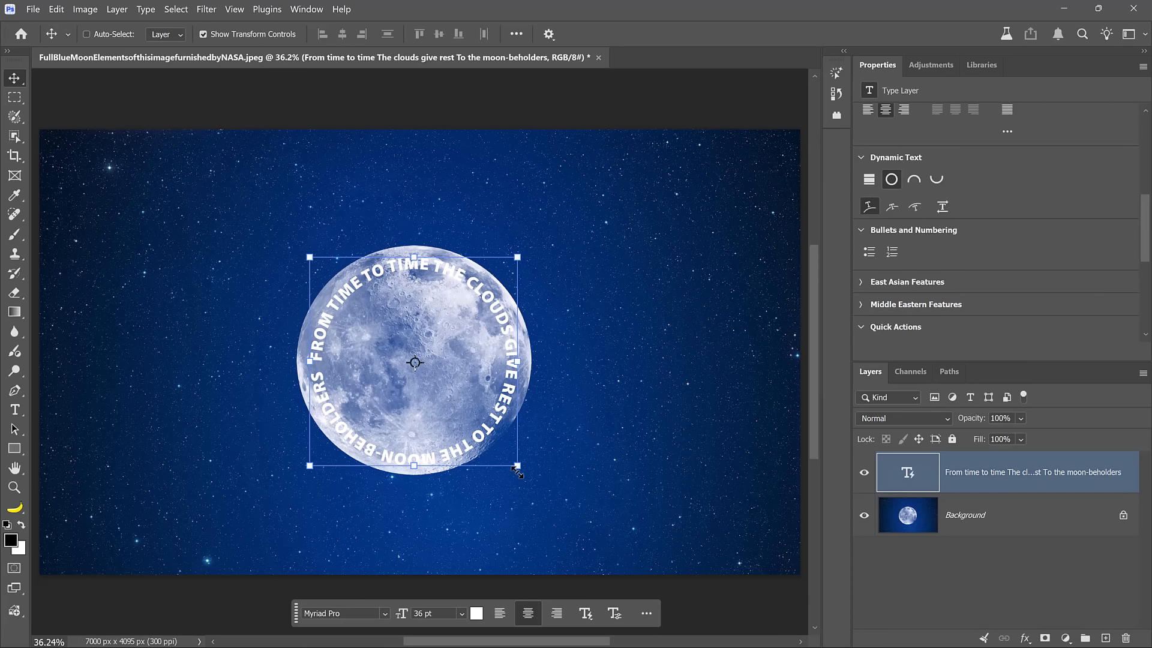
left_click_drag(517, 470, 569, 520)
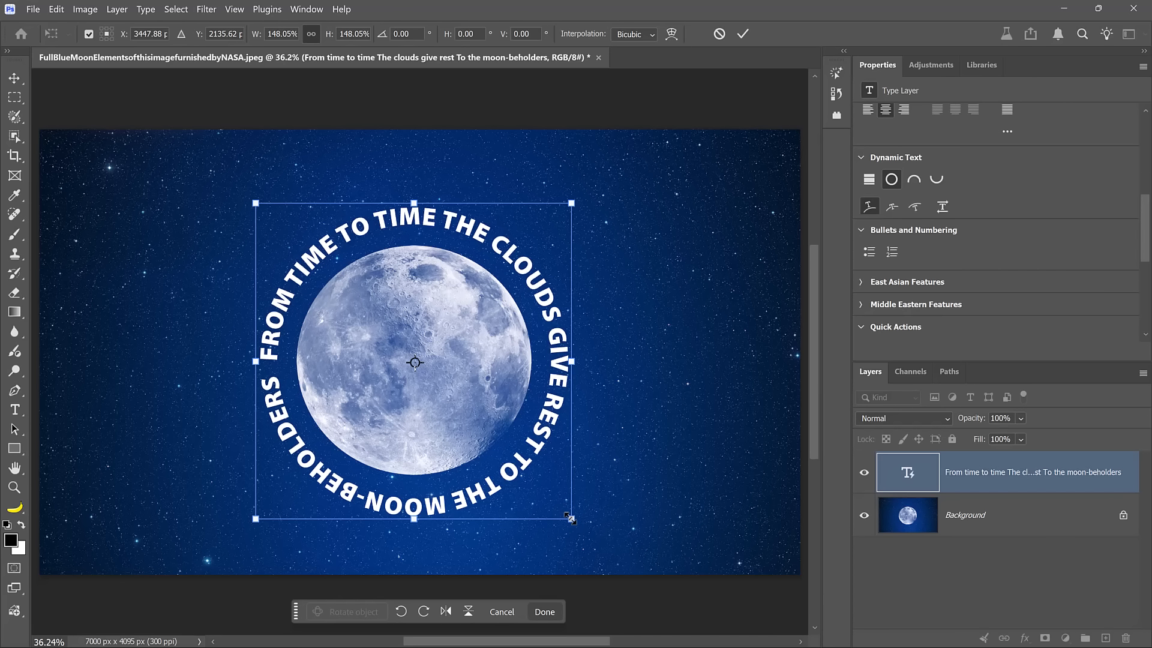